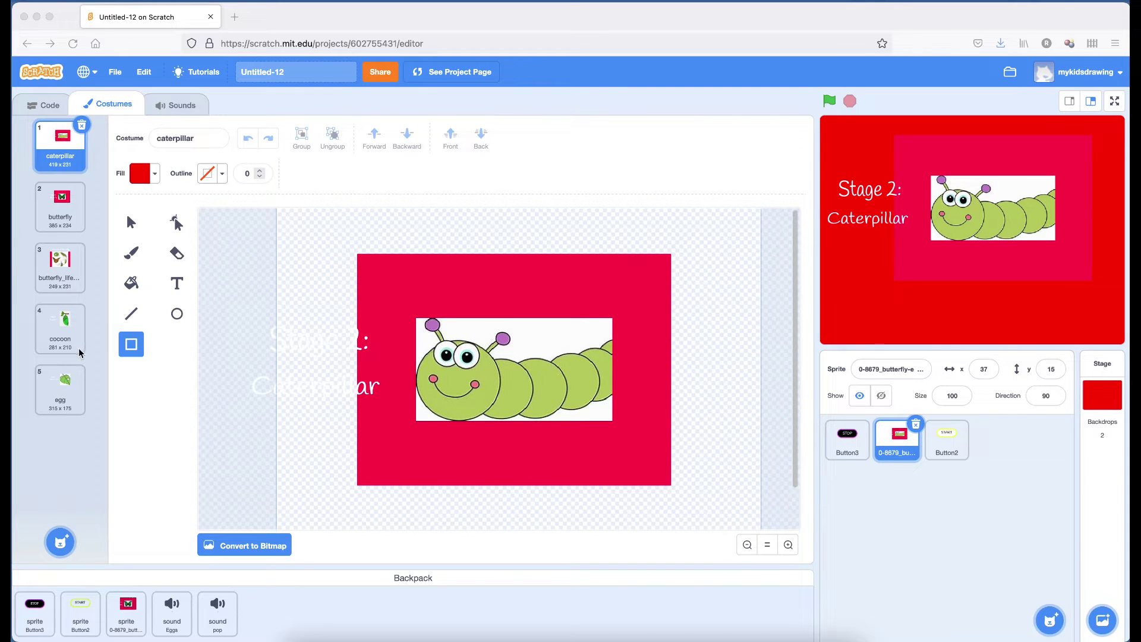
Preview the butterfly's life-cycle, butterfly, caterpillar and cocoon costumes, ending on egg
{"action": "left_click", "coordinate": [64, 285]}
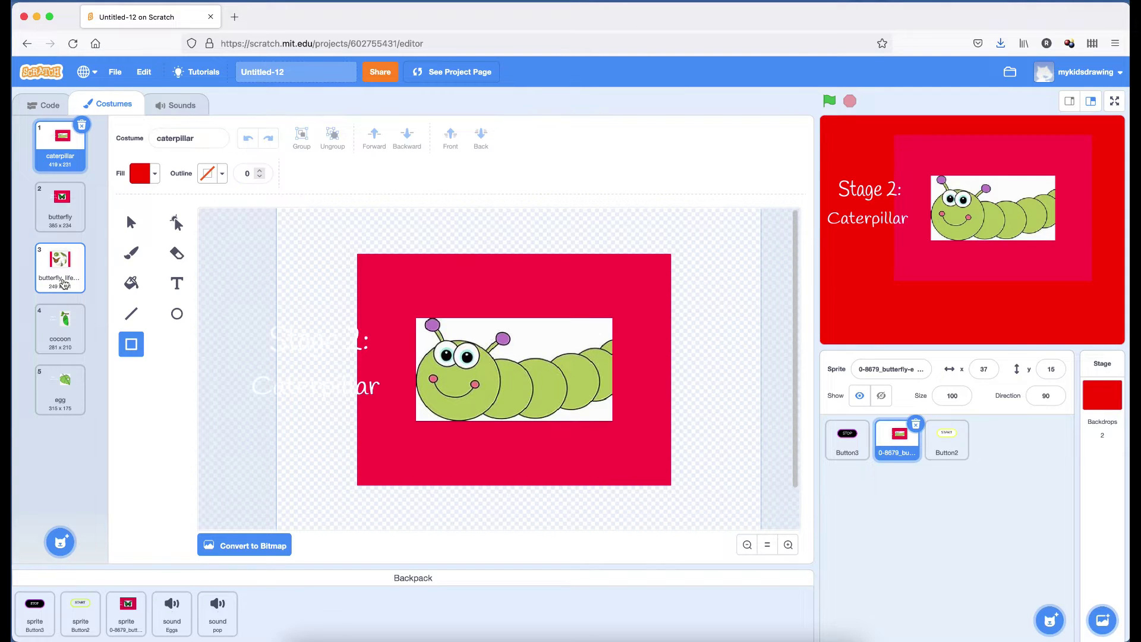
{"action": "left_click", "coordinate": [65, 284]}
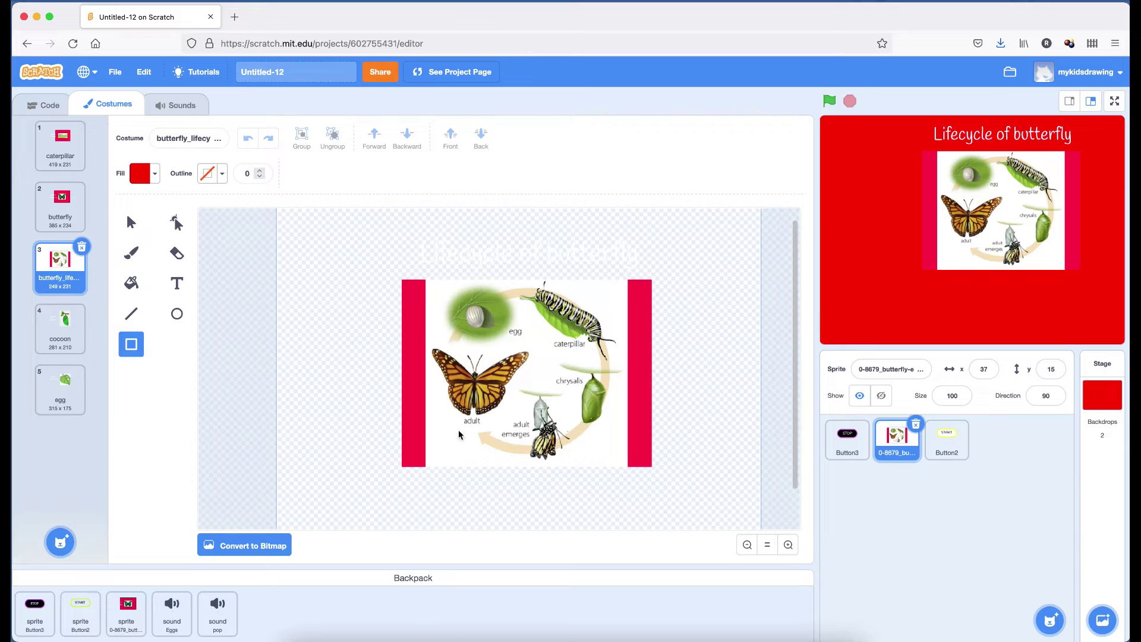
{"action": "left_click", "coordinate": [62, 227]}
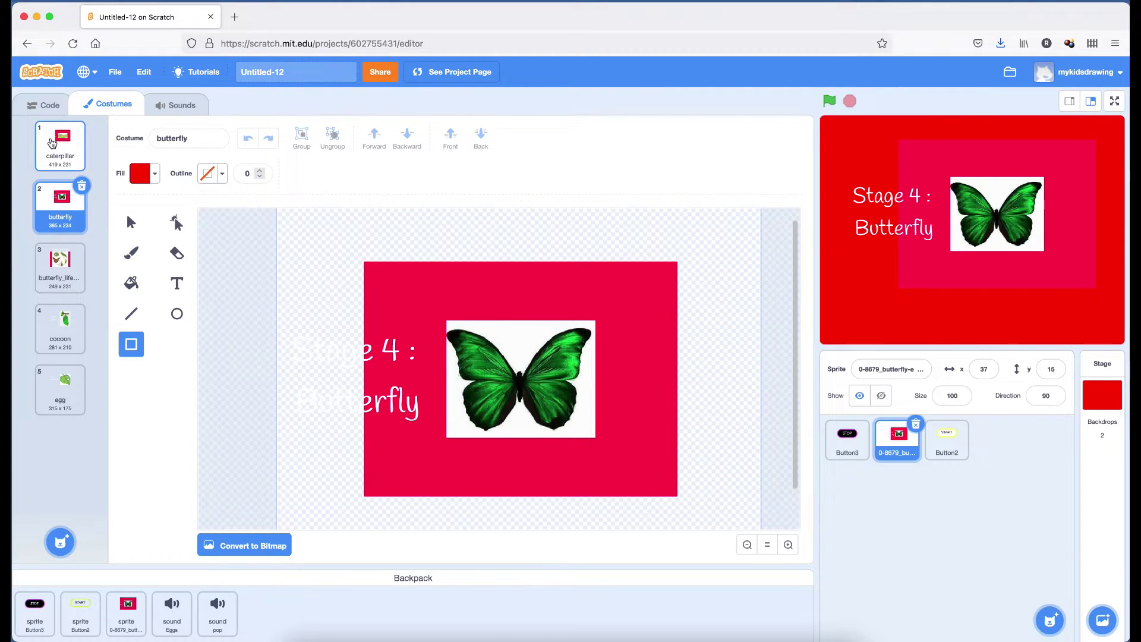
{"action": "left_click", "coordinate": [52, 143]}
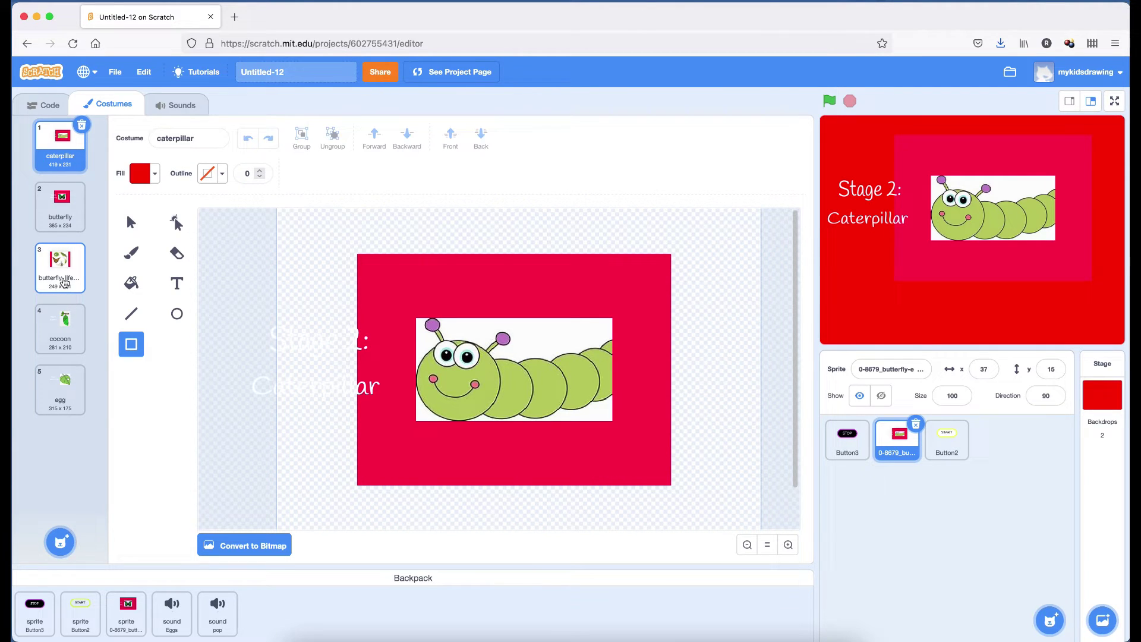
{"action": "left_click", "coordinate": [41, 271]}
{"action": "left_click", "coordinate": [48, 326]}
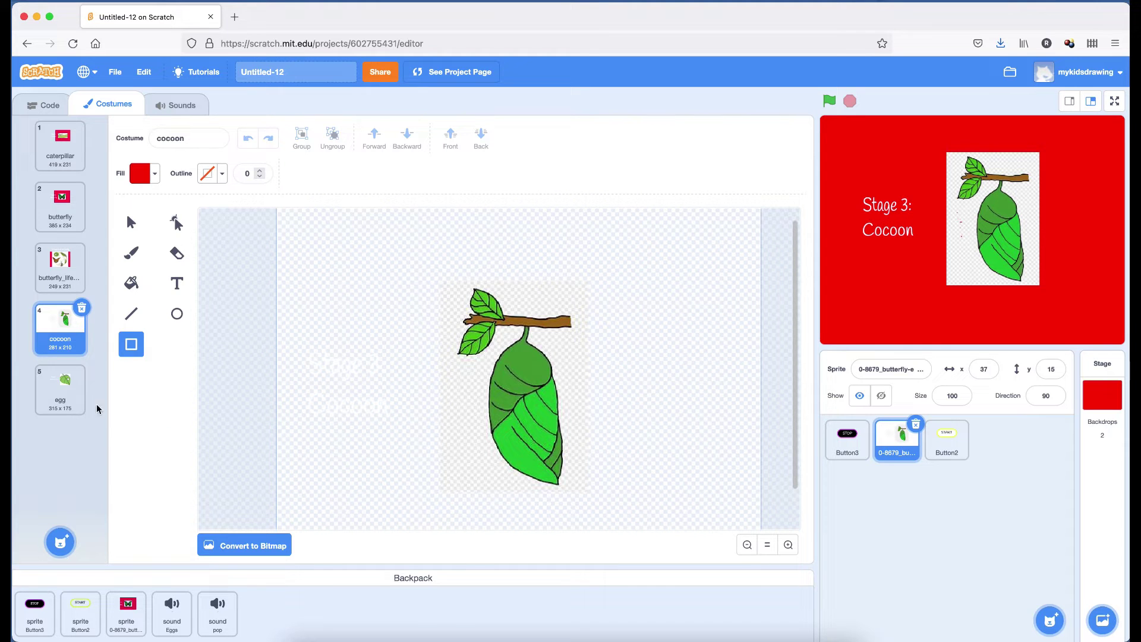
{"action": "left_click", "coordinate": [79, 395]}
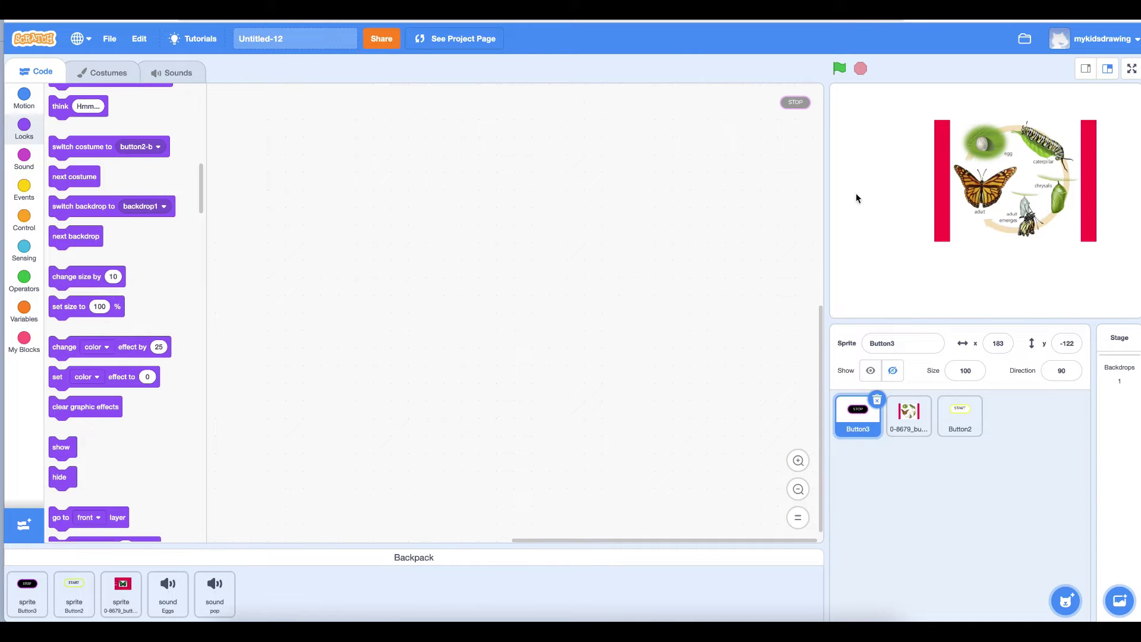
Inspect Button3's costumes and code, then reopen the butterfly sprite's costumes
{"action": "left_click", "coordinate": [125, 81]}
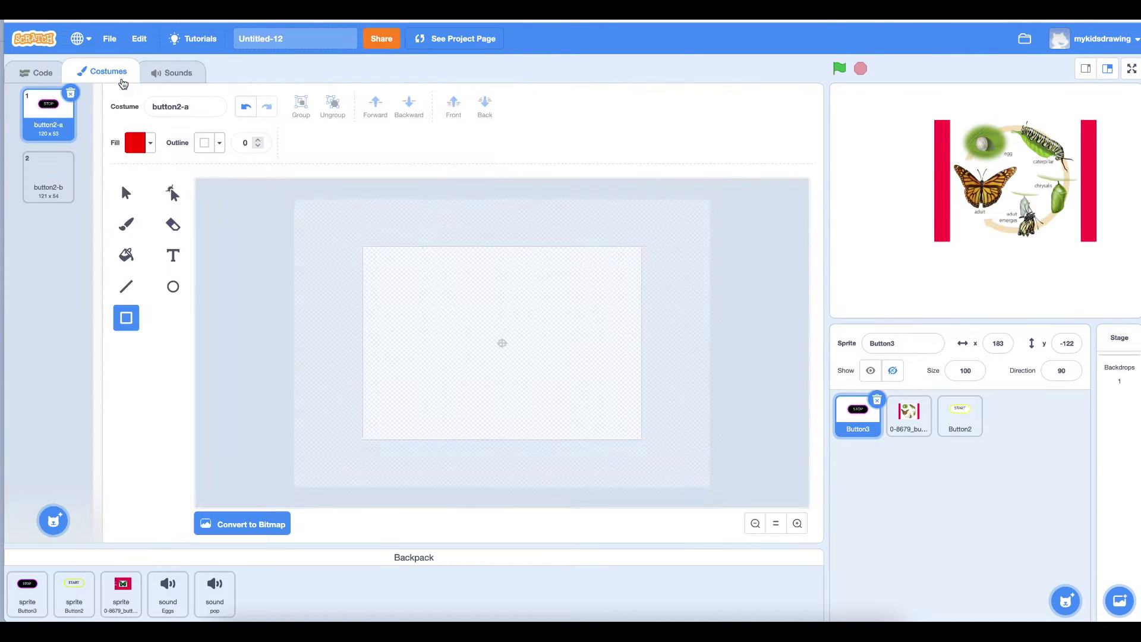
{"action": "left_click", "coordinate": [52, 78]}
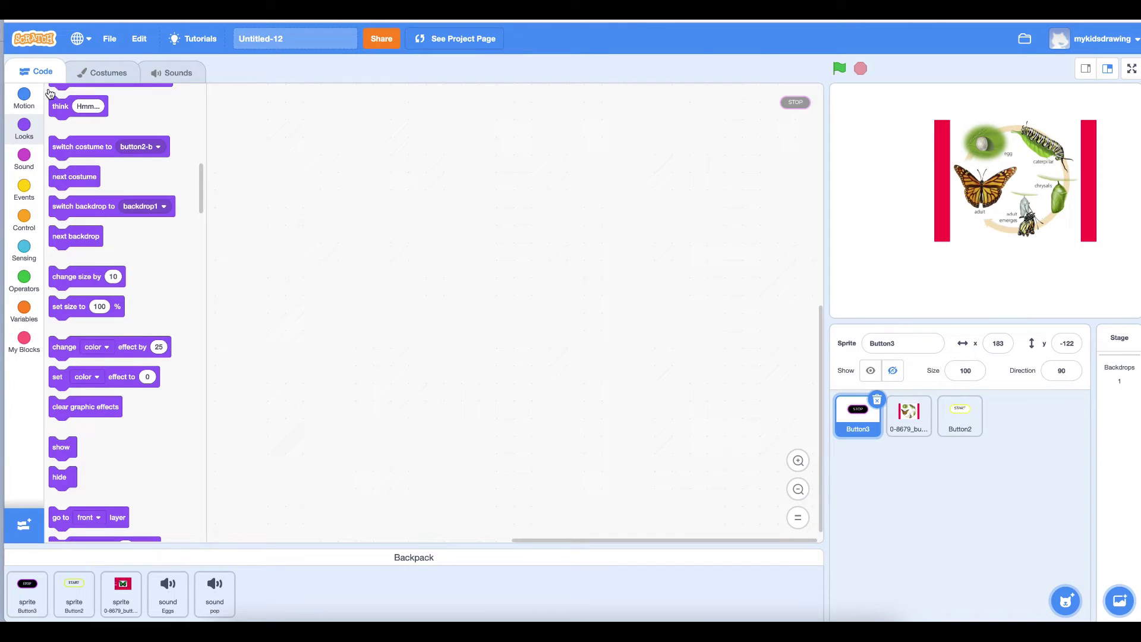
{"action": "left_click", "coordinate": [905, 421]}
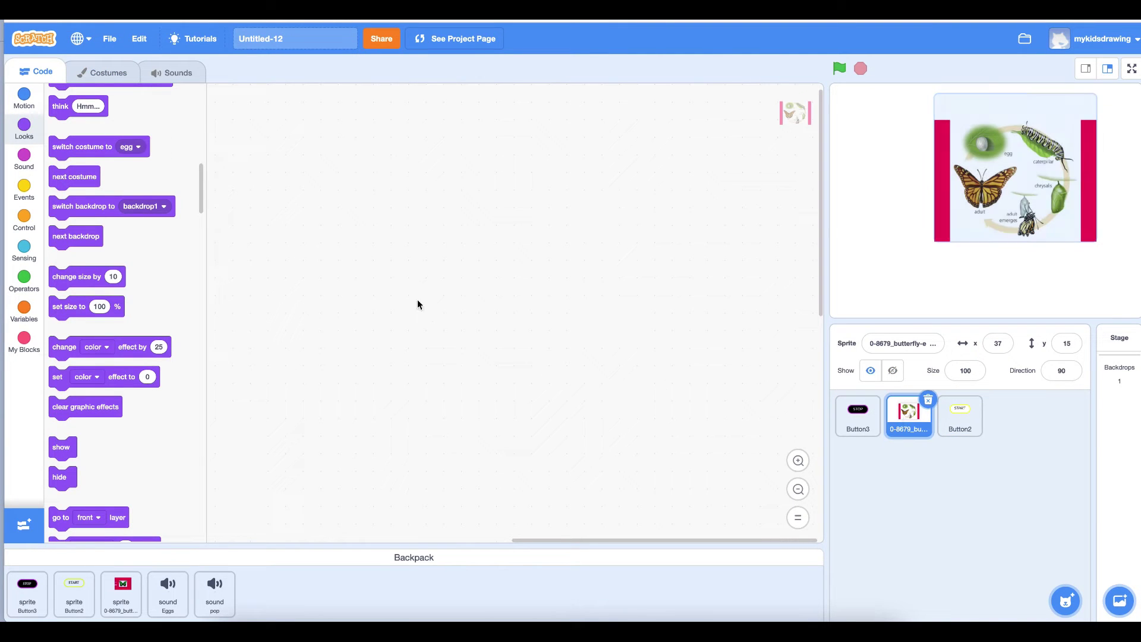
{"action": "left_click", "coordinate": [104, 75]}
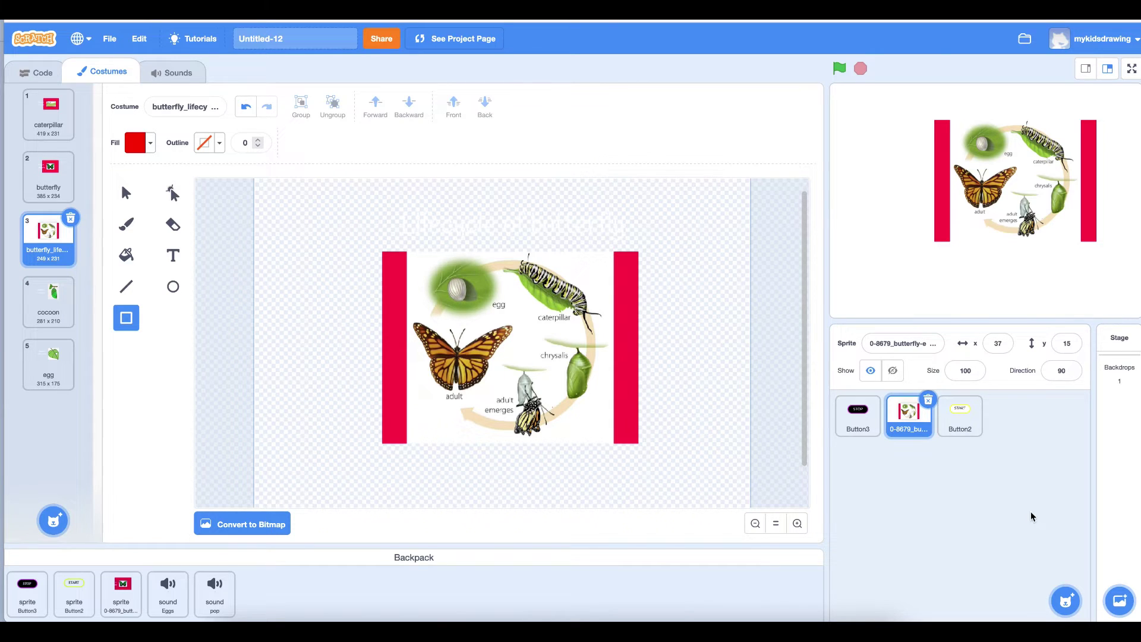
{"action": "mouse_move", "coordinate": [1120, 600]}
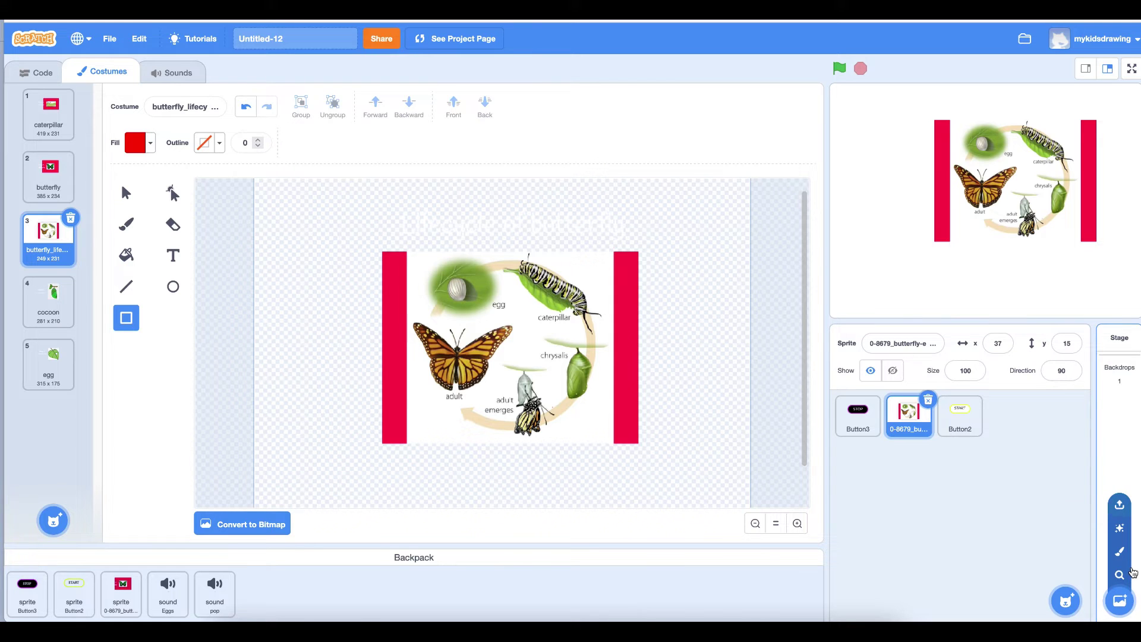
Create a new painted backdrop and set its fill colour to red
{"action": "left_click", "coordinate": [1121, 553]}
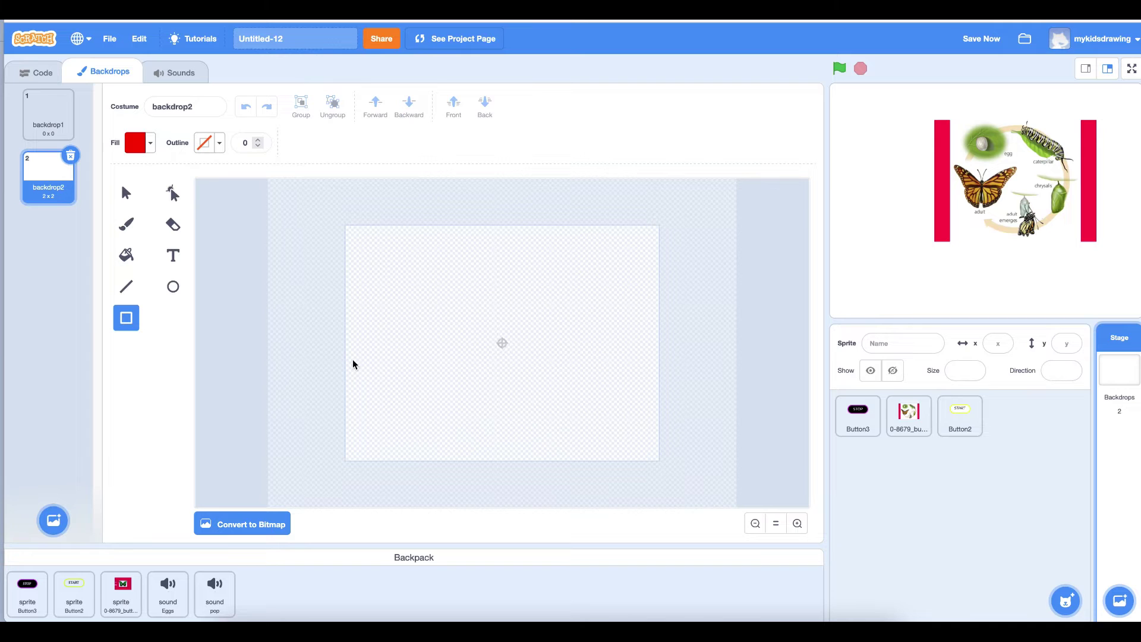
{"action": "left_click", "coordinate": [123, 258]}
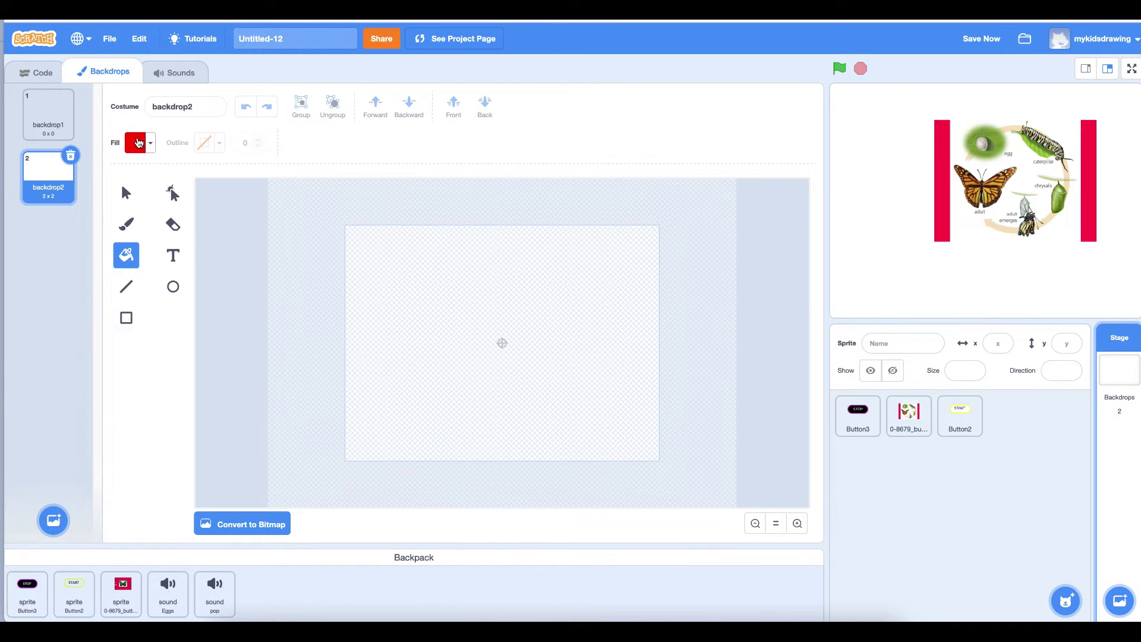
{"action": "left_click", "coordinate": [138, 145]}
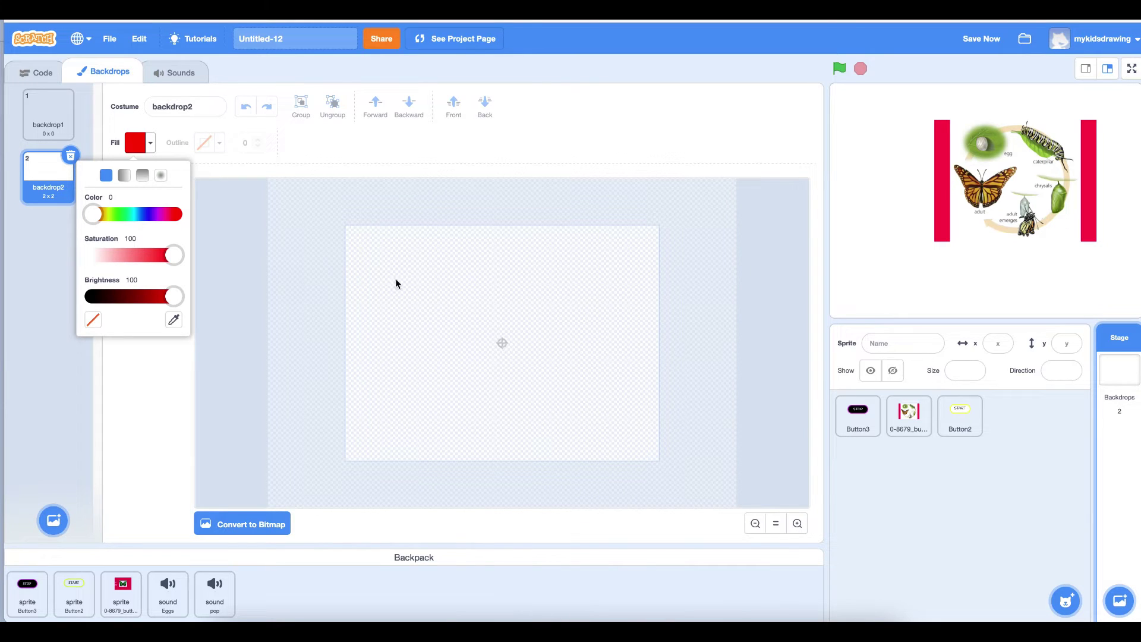
{"action": "left_click", "coordinate": [434, 308]}
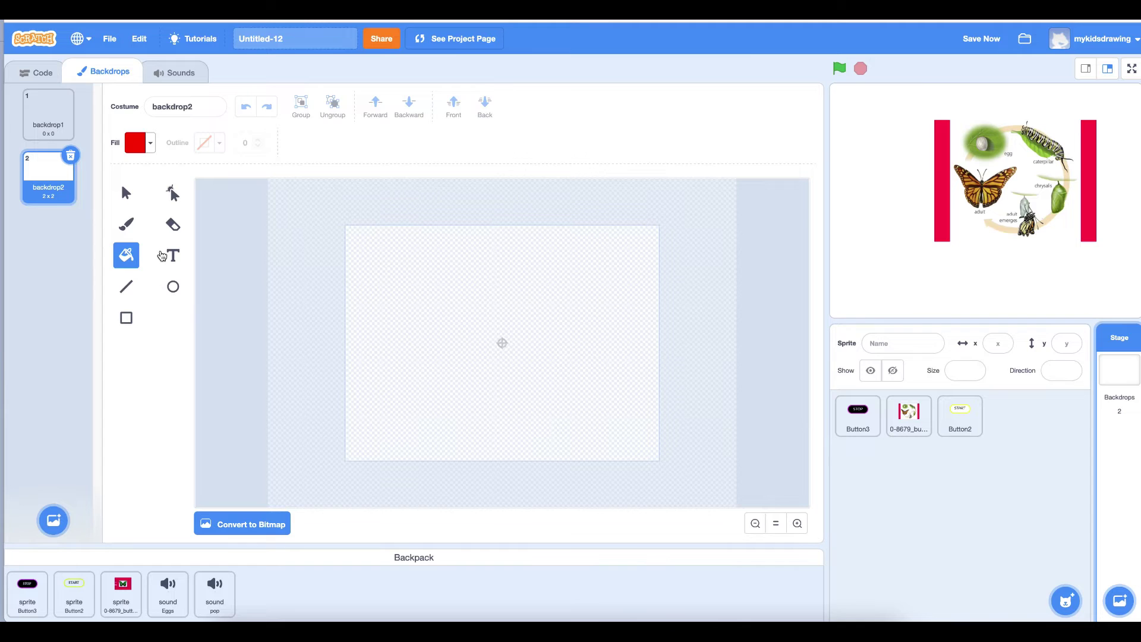
Draw a red rectangle stretched across the backdrop canvas
{"action": "left_click", "coordinate": [126, 319]}
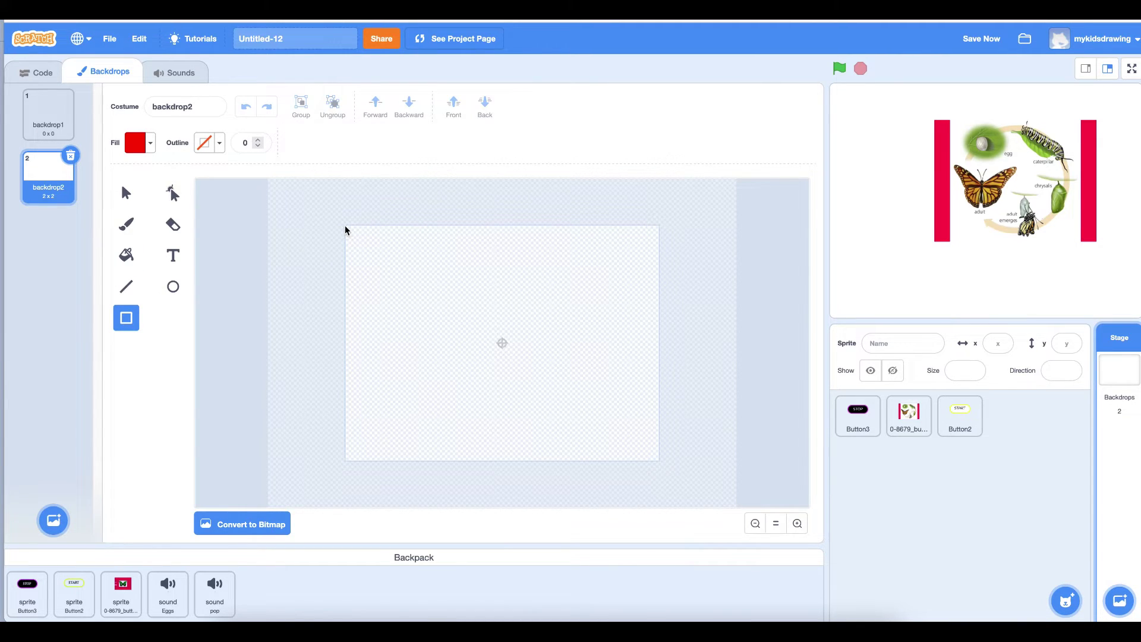
{"action": "left_click_drag", "start_coordinate": [347, 229], "coordinate": [677, 449]}
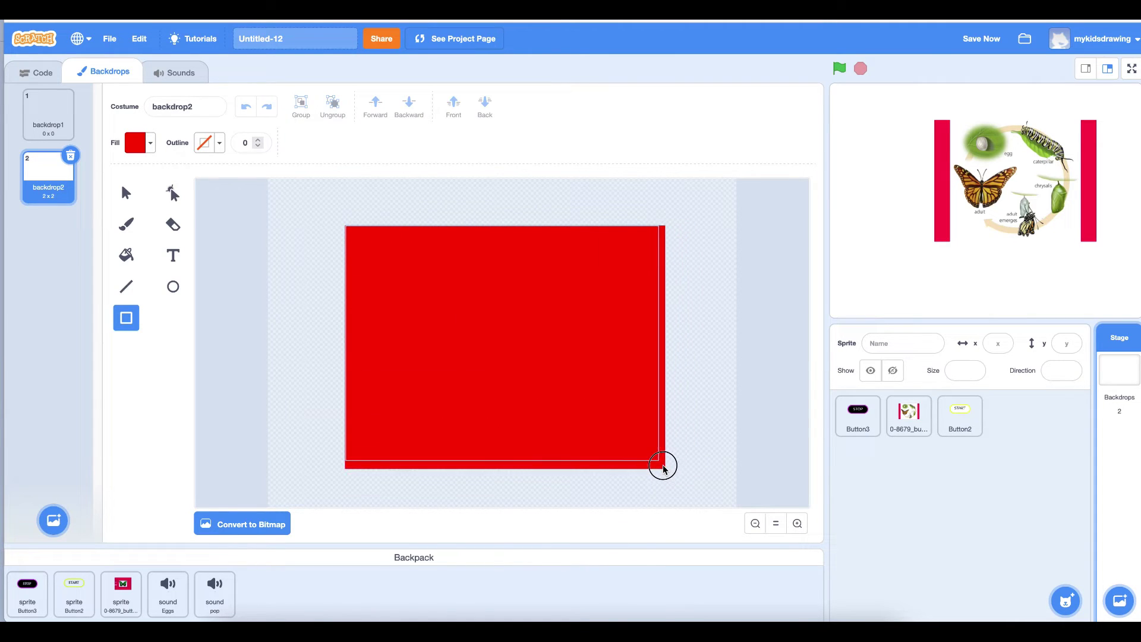
{"action": "left_click_drag", "start_coordinate": [677, 448], "coordinate": [659, 463]}
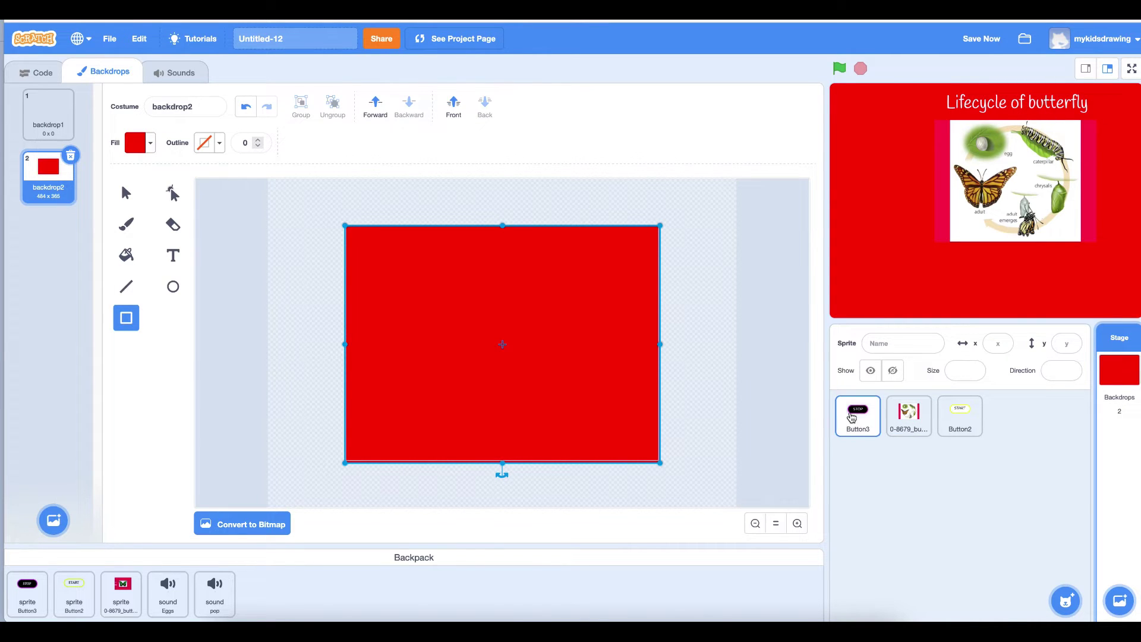
{"action": "left_click", "coordinate": [851, 420]}
Start the butterfly's green-flag script with a show block
{"action": "left_click", "coordinate": [926, 422]}
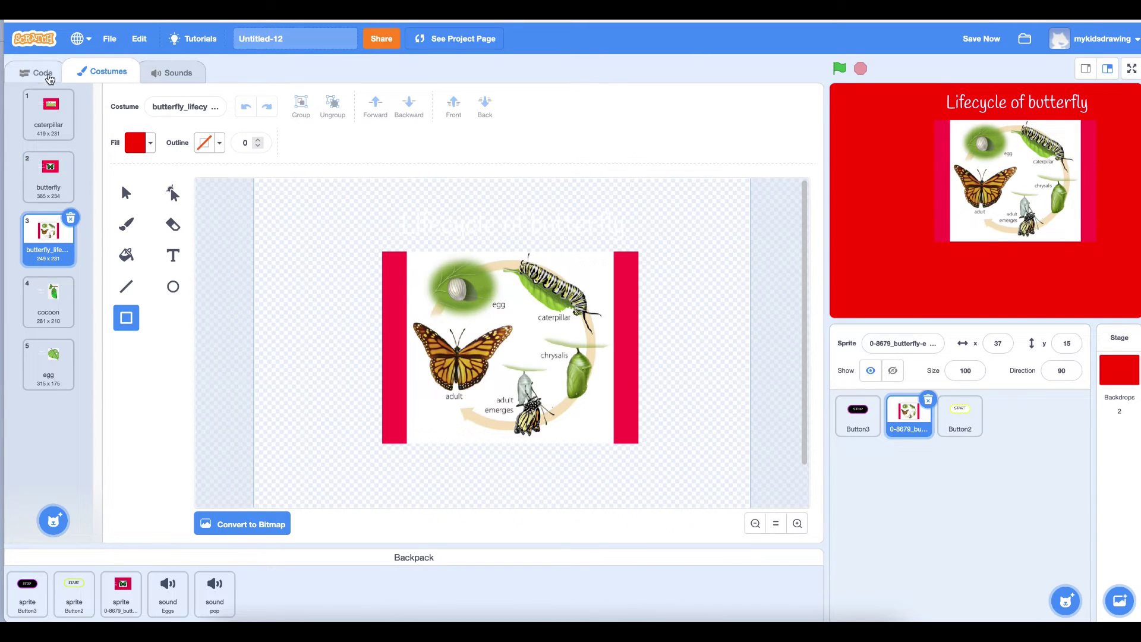
{"action": "left_click", "coordinate": [48, 75]}
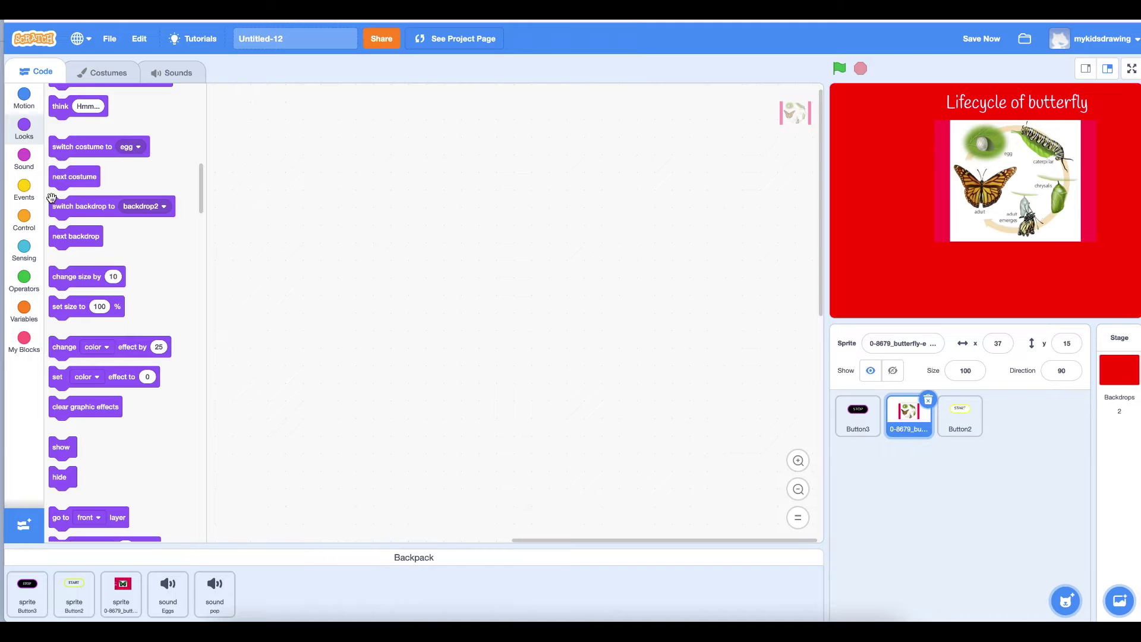
{"action": "left_click", "coordinate": [25, 203]}
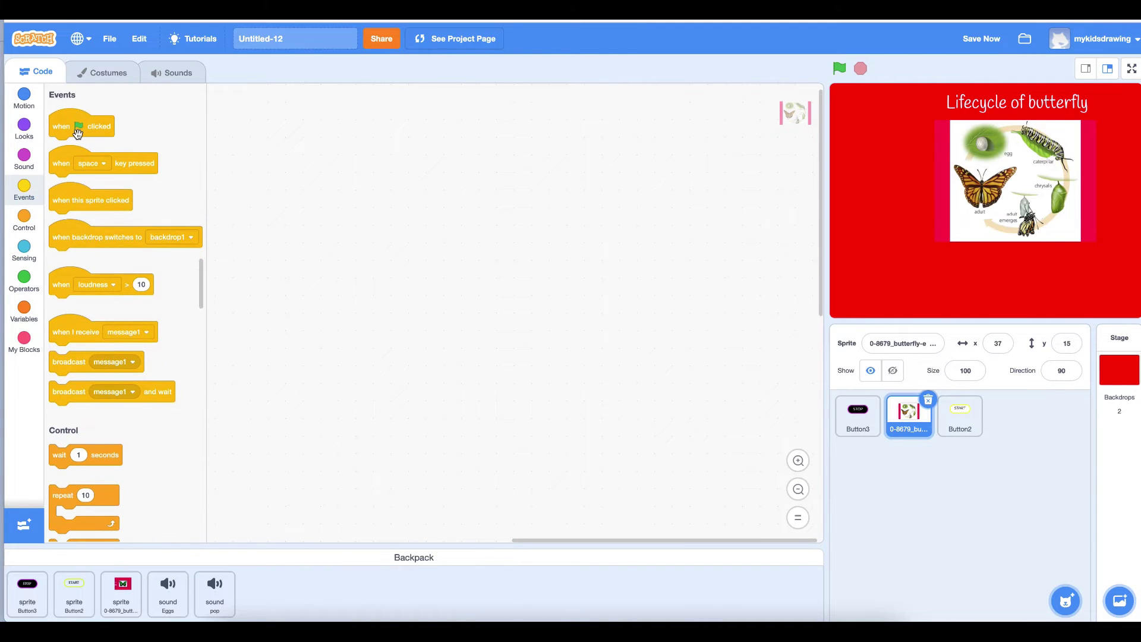
{"action": "mouse_move", "coordinate": [77, 124]}
{"action": "left_mouse_down"}
{"action": "mouse_move", "coordinate": [240, 225]}
{"action": "mouse_move", "coordinate": [314, 196]}
{"action": "left_mouse_up"}
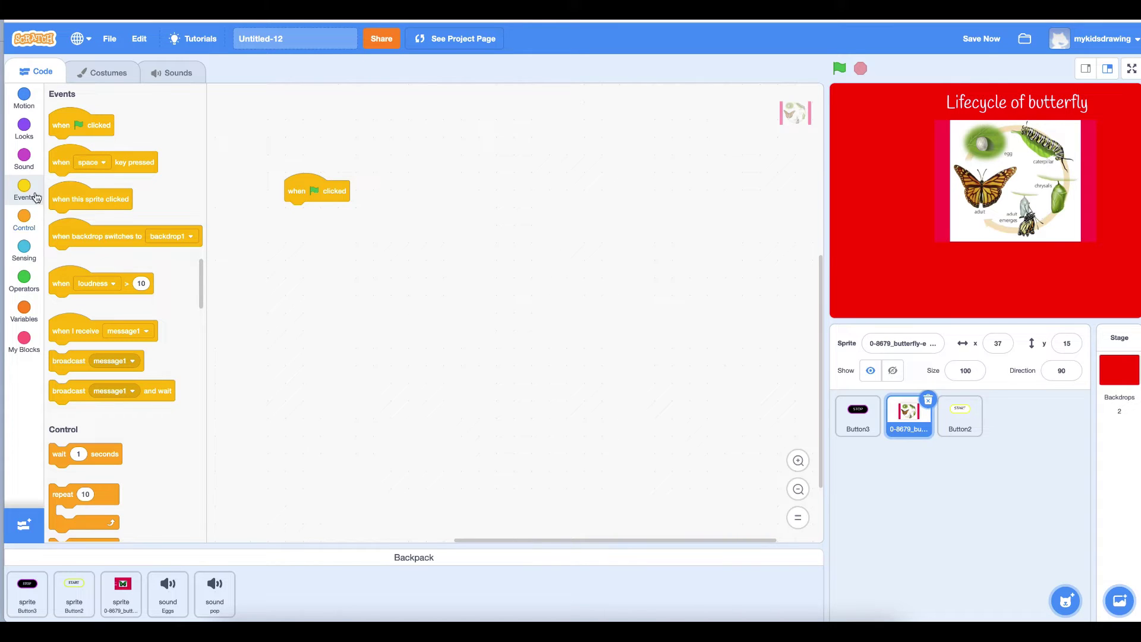
{"action": "left_click", "coordinate": [24, 129]}
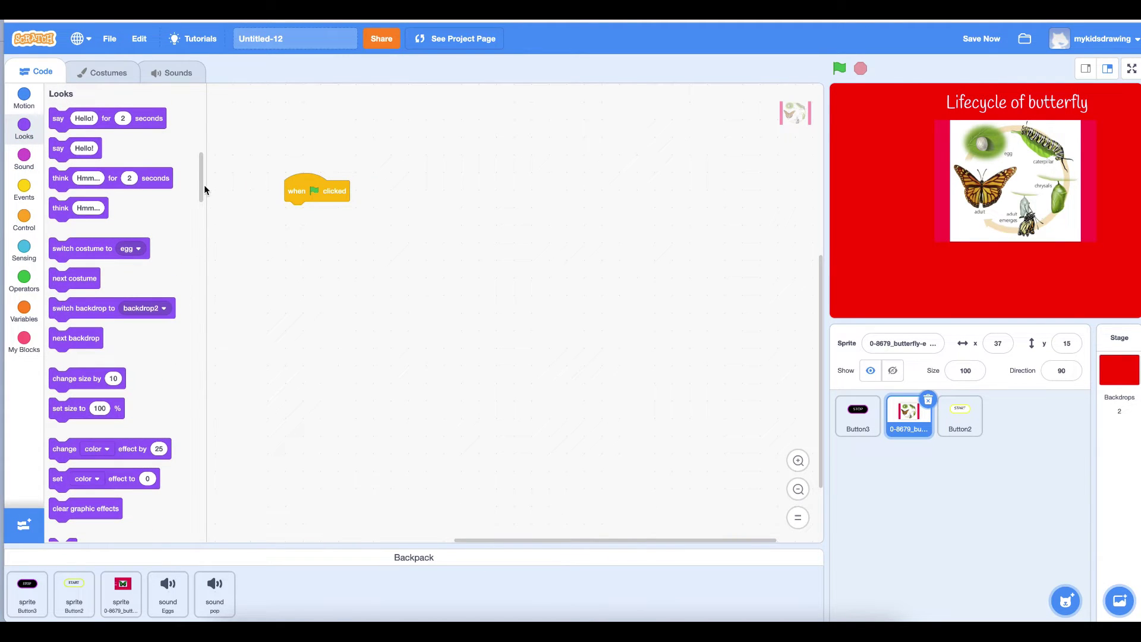
{"action": "left_click_drag", "start_coordinate": [204, 190], "coordinate": [201, 231]}
{"action": "mouse_move", "coordinate": [56, 147]}
{"action": "left_mouse_down"}
{"action": "mouse_move", "coordinate": [88, 184]}
{"action": "mouse_move", "coordinate": [291, 228]}
{"action": "left_mouse_up"}
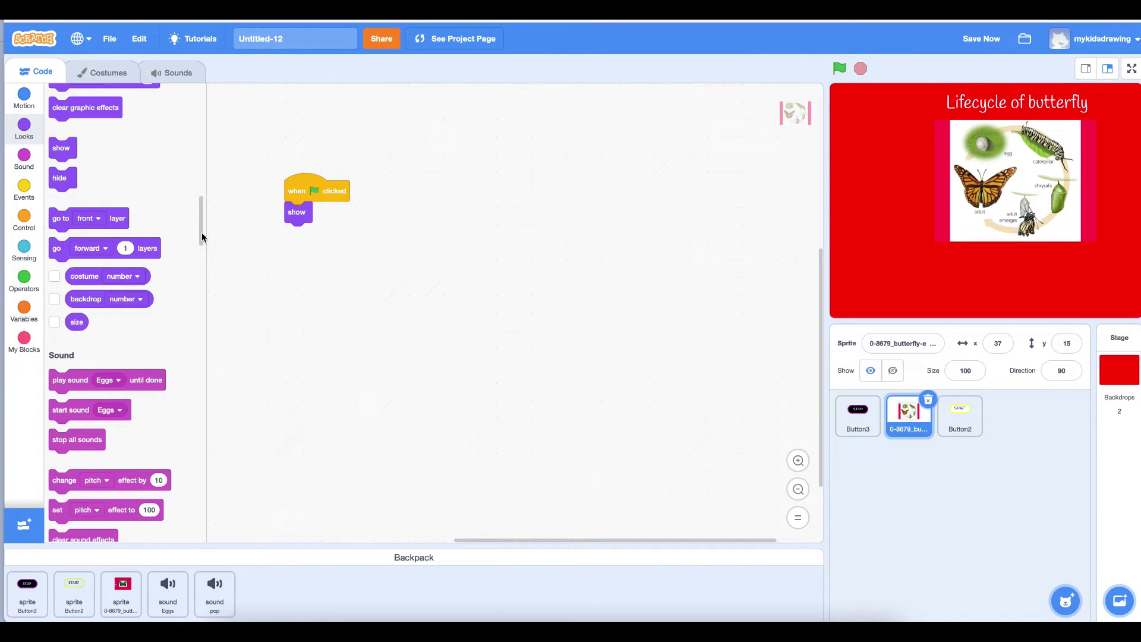
{"action": "left_click_drag", "start_coordinate": [201, 237], "coordinate": [191, 197]}
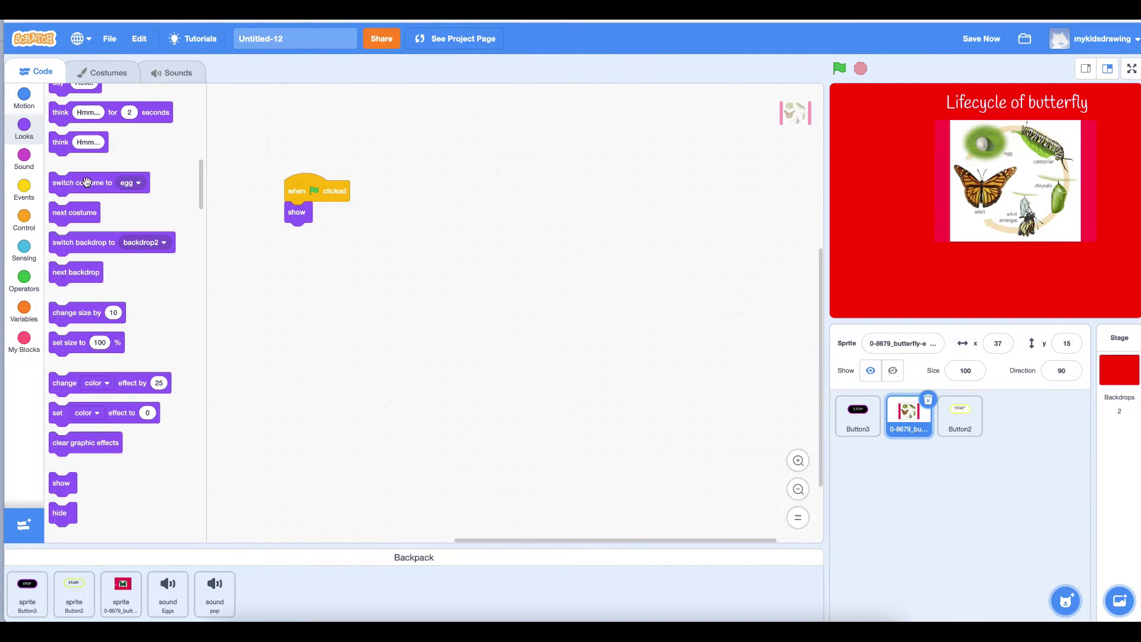
{"action": "scroll", "coordinate": [89, 191], "scroll_direction": "up", "scroll_amount": 1}
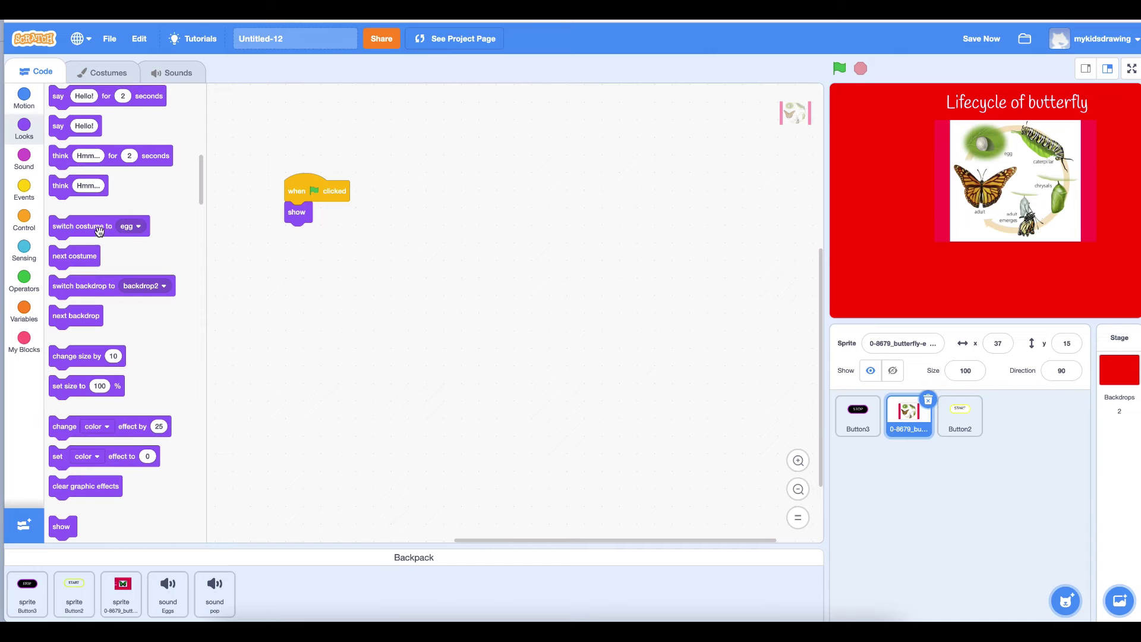
Add 'switch costume to butterfly_lifecycle1' and a broadcast block beneath it
{"action": "left_click_drag", "start_coordinate": [100, 228], "coordinate": [338, 256]}
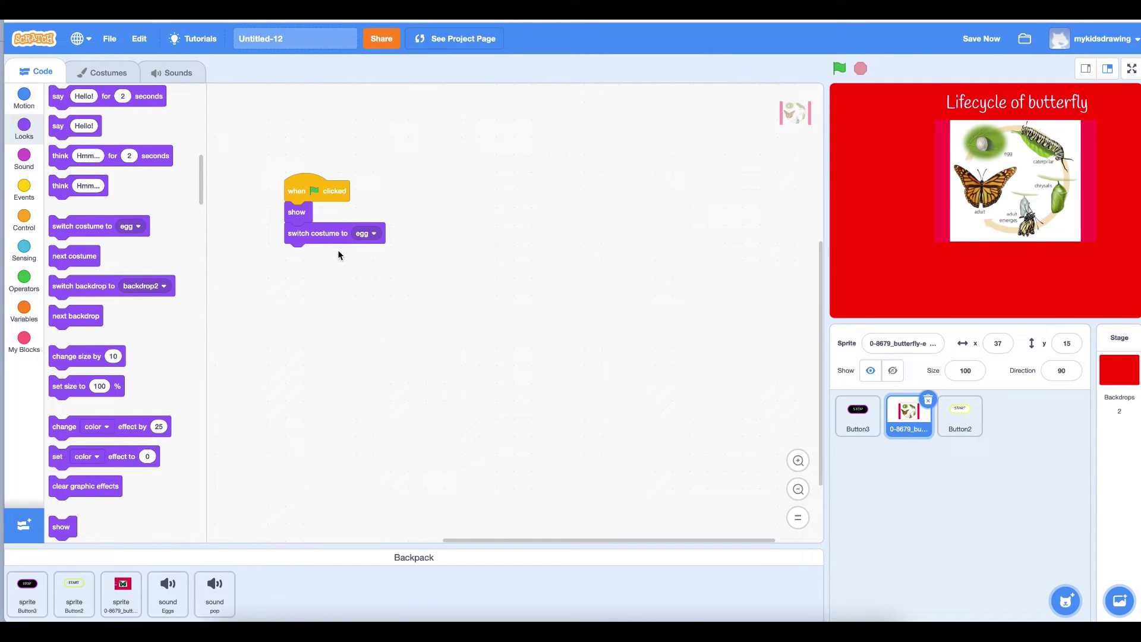
{"action": "left_click", "coordinate": [361, 234]}
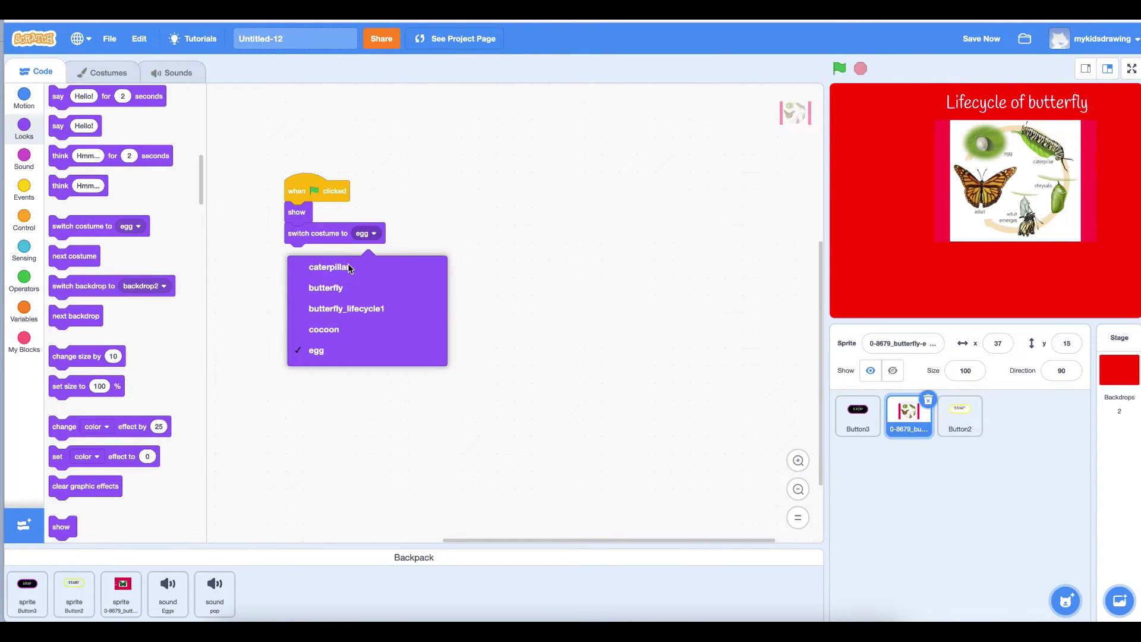
{"action": "left_click", "coordinate": [333, 311]}
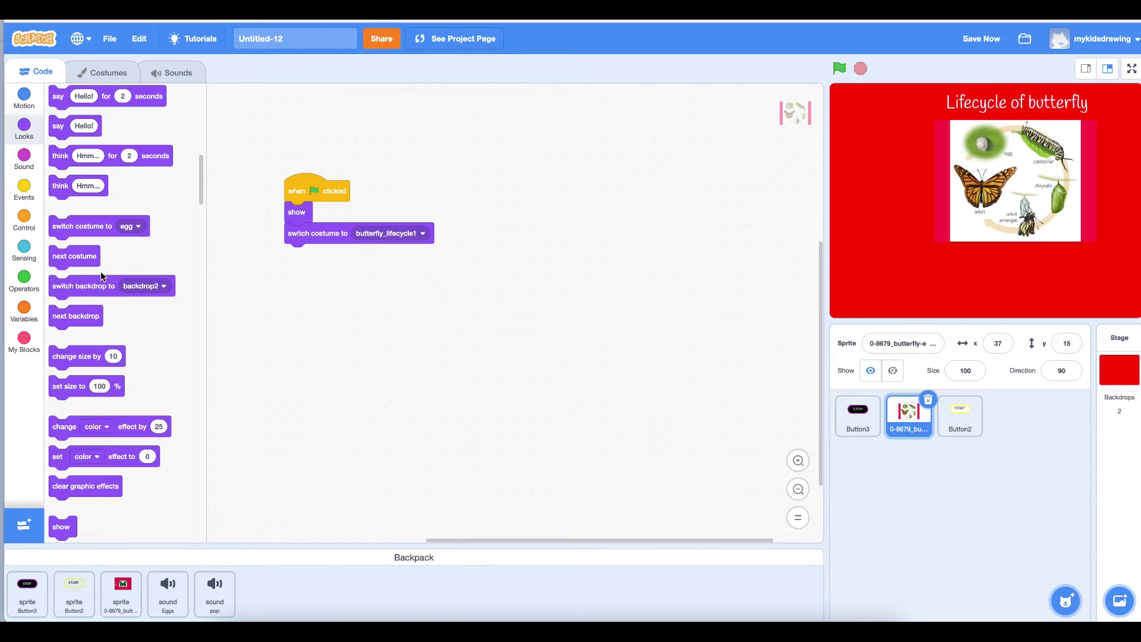
{"action": "left_click", "coordinate": [25, 194]}
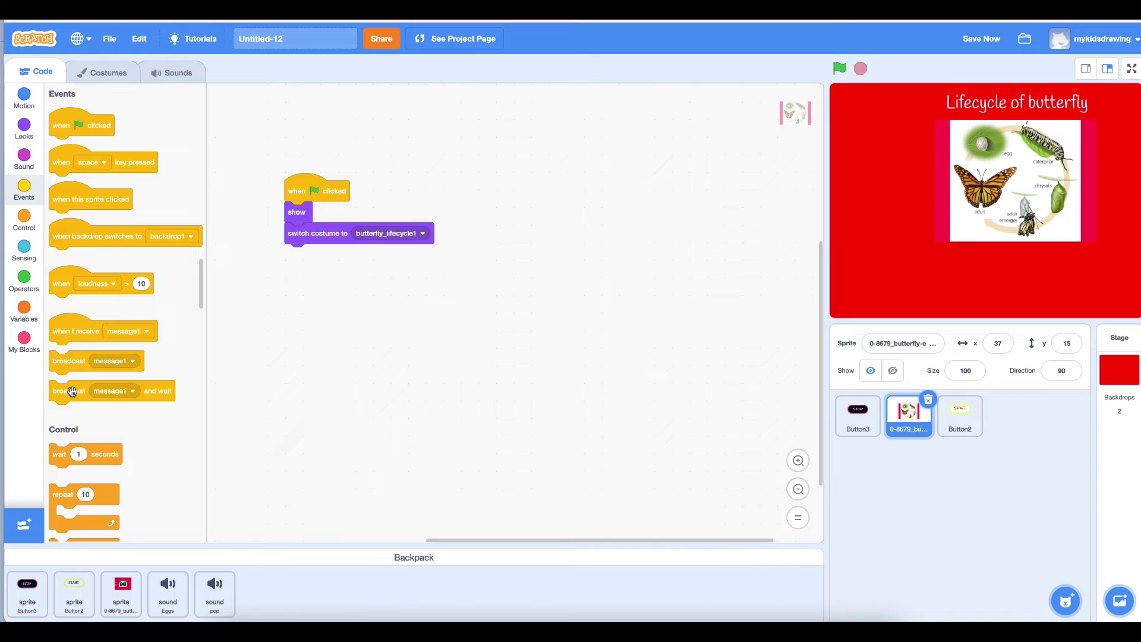
{"action": "mouse_move", "coordinate": [68, 362]}
{"action": "left_mouse_down"}
{"action": "mouse_move", "coordinate": [326, 319]}
{"action": "mouse_move", "coordinate": [319, 259]}
{"action": "left_mouse_up"}
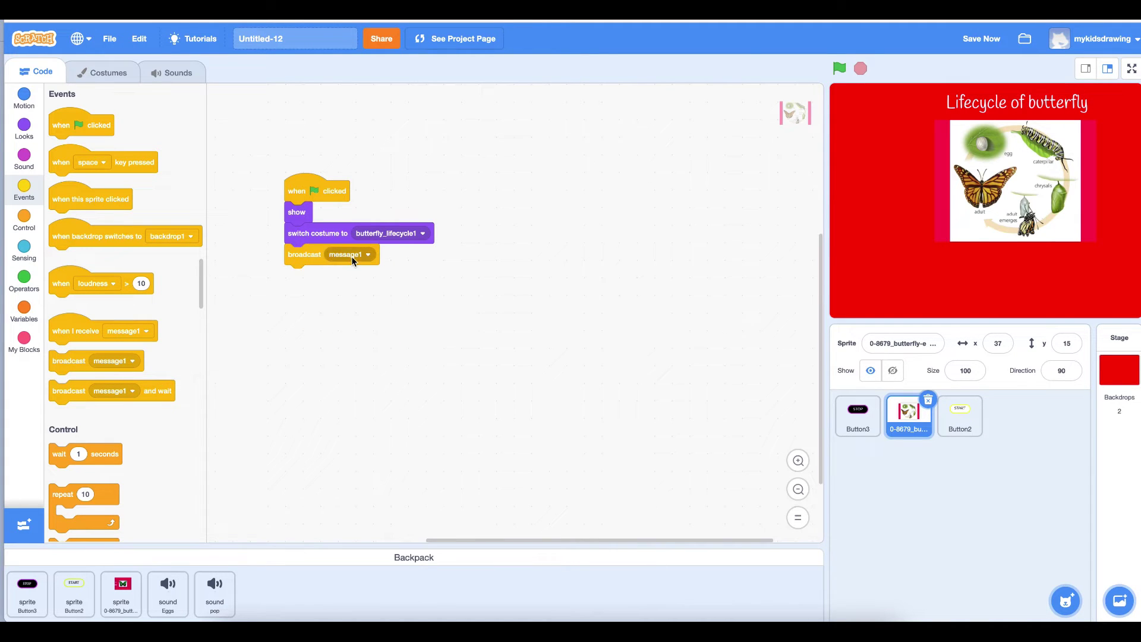
Point the flag script's broadcast at a new message2 and save the project
{"action": "left_click", "coordinate": [351, 256]}
{"action": "left_click", "coordinate": [347, 291]}
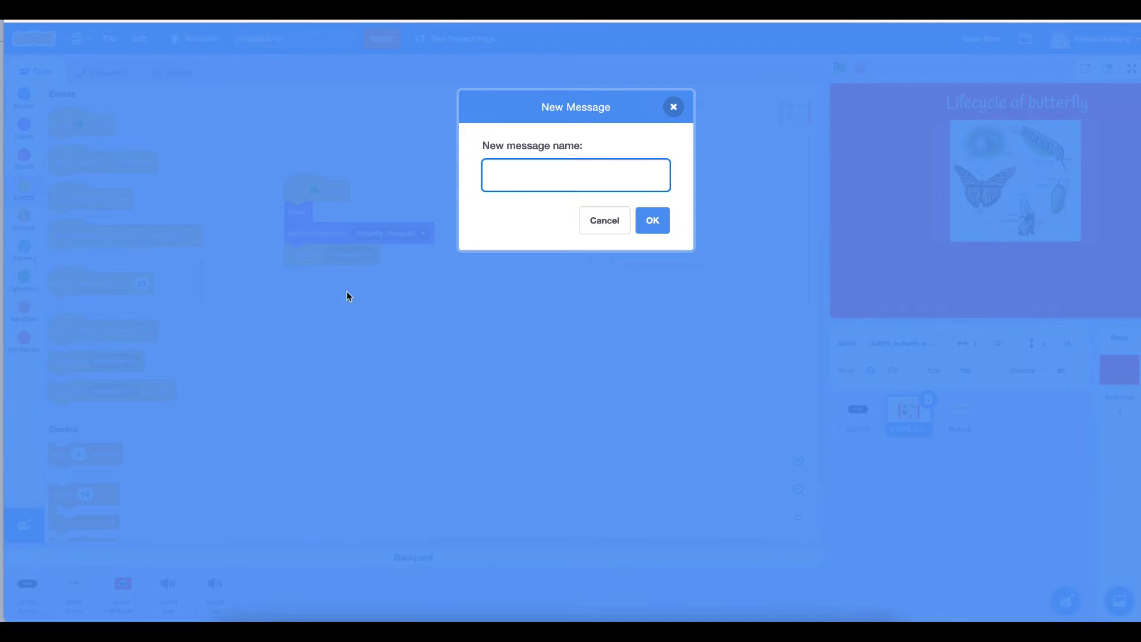
{"action": "type", "text": "me"}
{"action": "type", "text": "ssage2"}
{"action": "key", "text": "Return"}
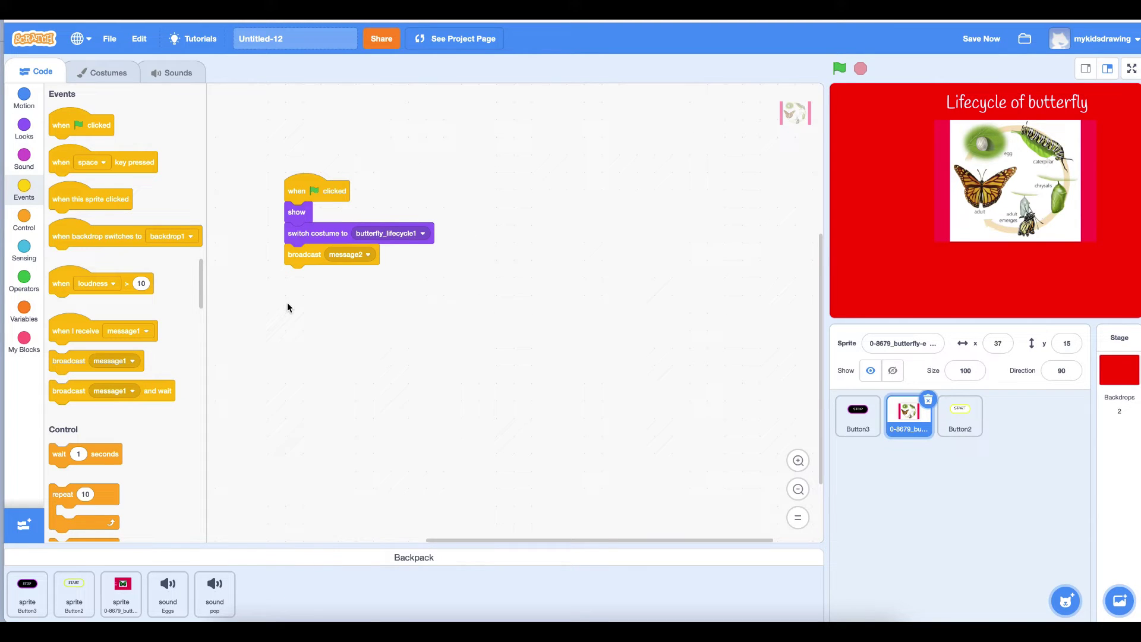
{"action": "key", "text": "ctrl+s"}
{"action": "left_click", "coordinate": [951, 435]}
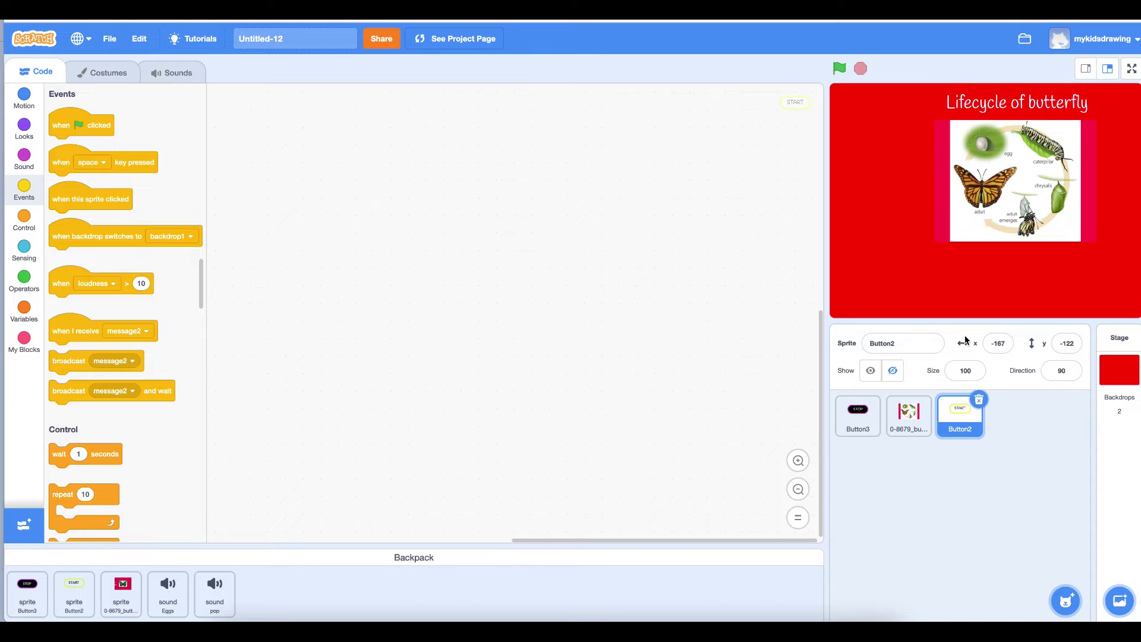
{"action": "left_click", "coordinate": [963, 436]}
{"action": "left_click", "coordinate": [103, 73]}
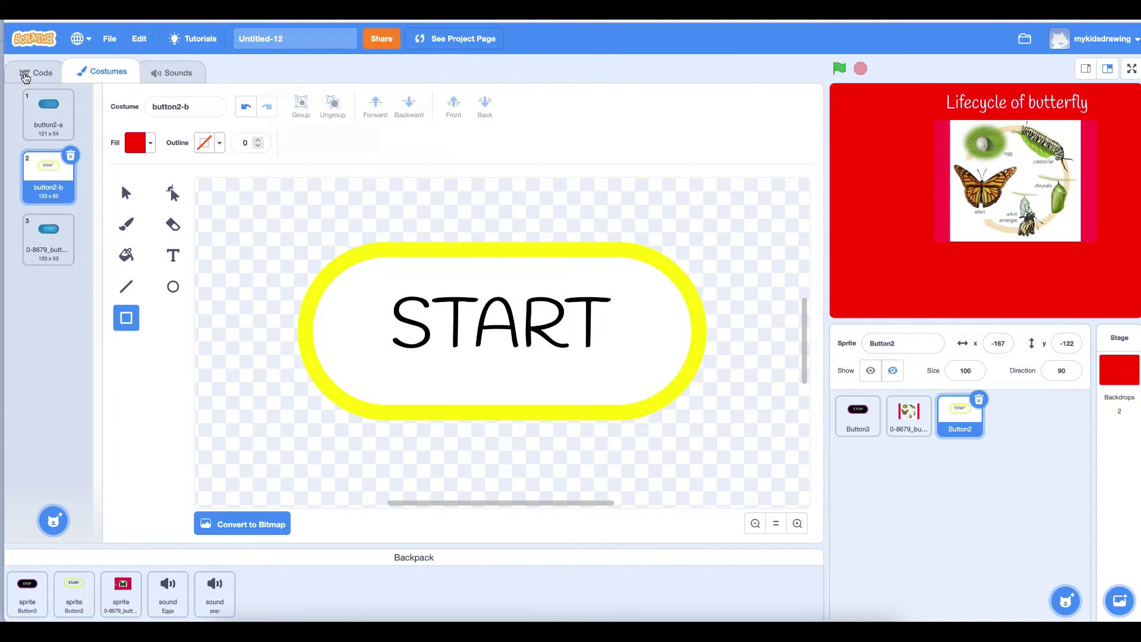
{"action": "left_click", "coordinate": [18, 74]}
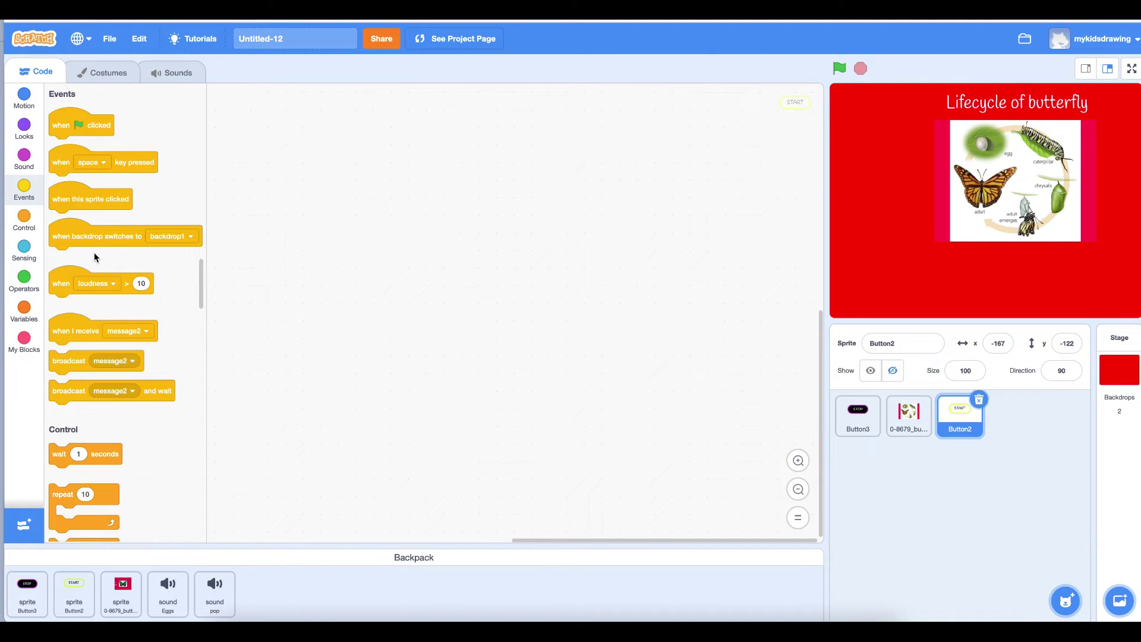
Build 'when I receive message2' → show, and place a 'when this sprite clicked' hat
{"action": "left_click_drag", "start_coordinate": [65, 331], "coordinate": [308, 234]}
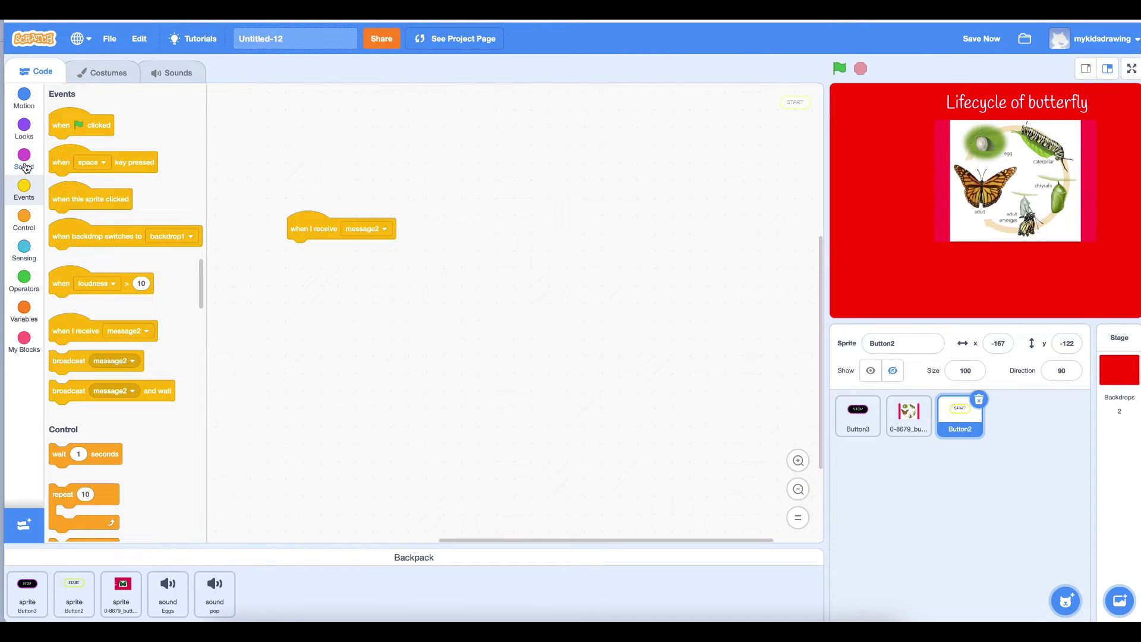
{"action": "left_click", "coordinate": [24, 127]}
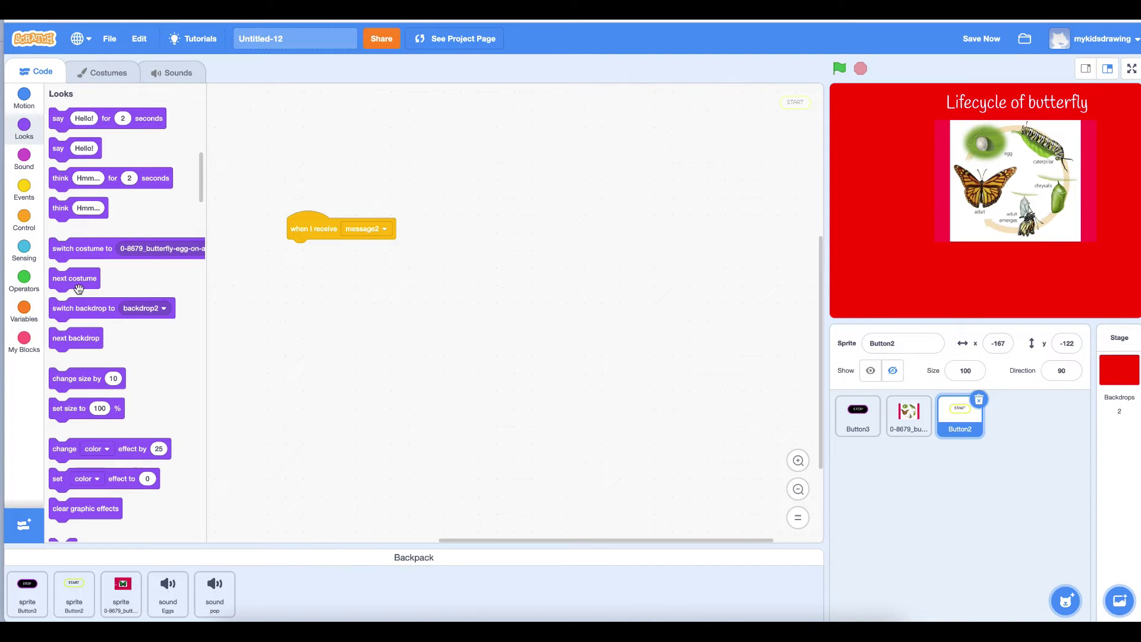
{"action": "left_click_drag", "start_coordinate": [201, 191], "coordinate": [199, 228]}
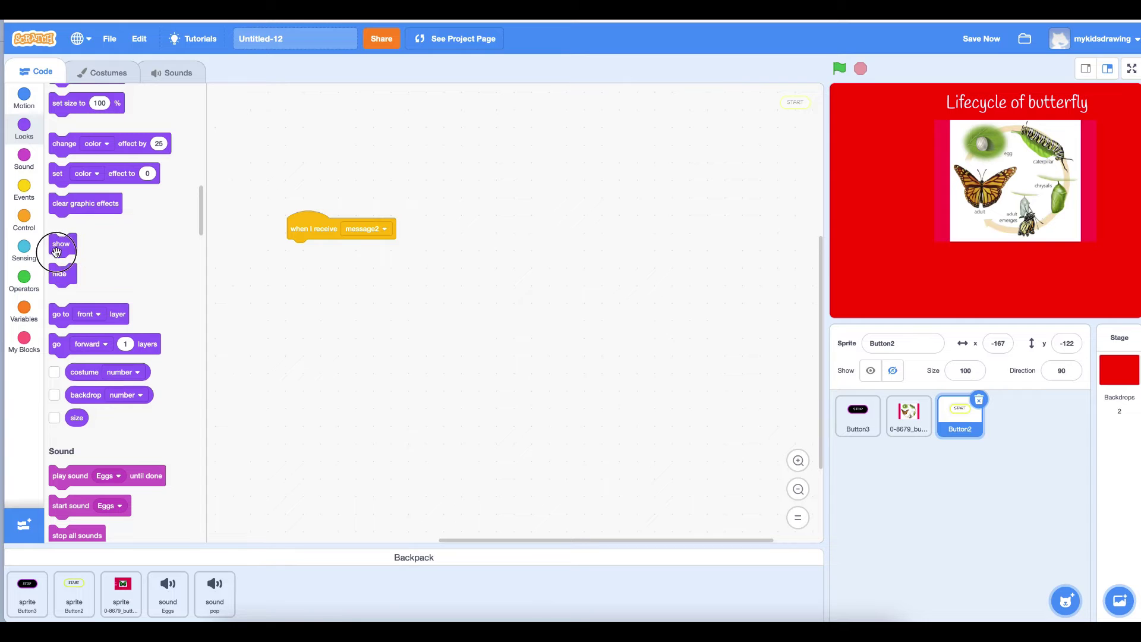
{"action": "mouse_move", "coordinate": [61, 245]}
{"action": "left_mouse_down"}
{"action": "mouse_move", "coordinate": [159, 284]}
{"action": "mouse_move", "coordinate": [308, 265]}
{"action": "left_mouse_up"}
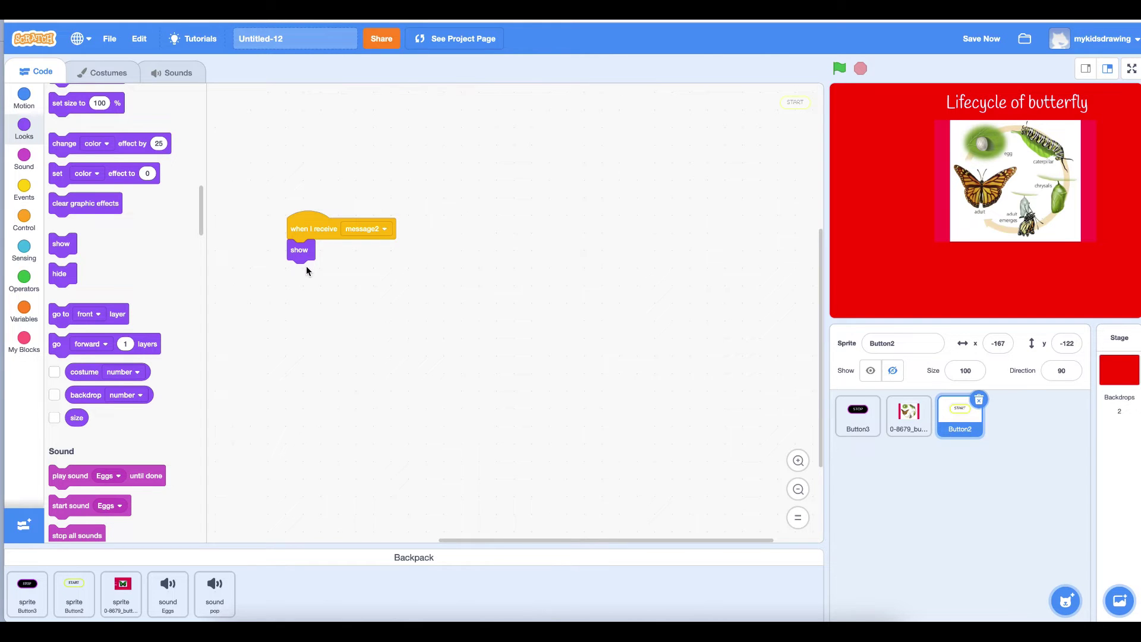
{"action": "left_click", "coordinate": [24, 188]}
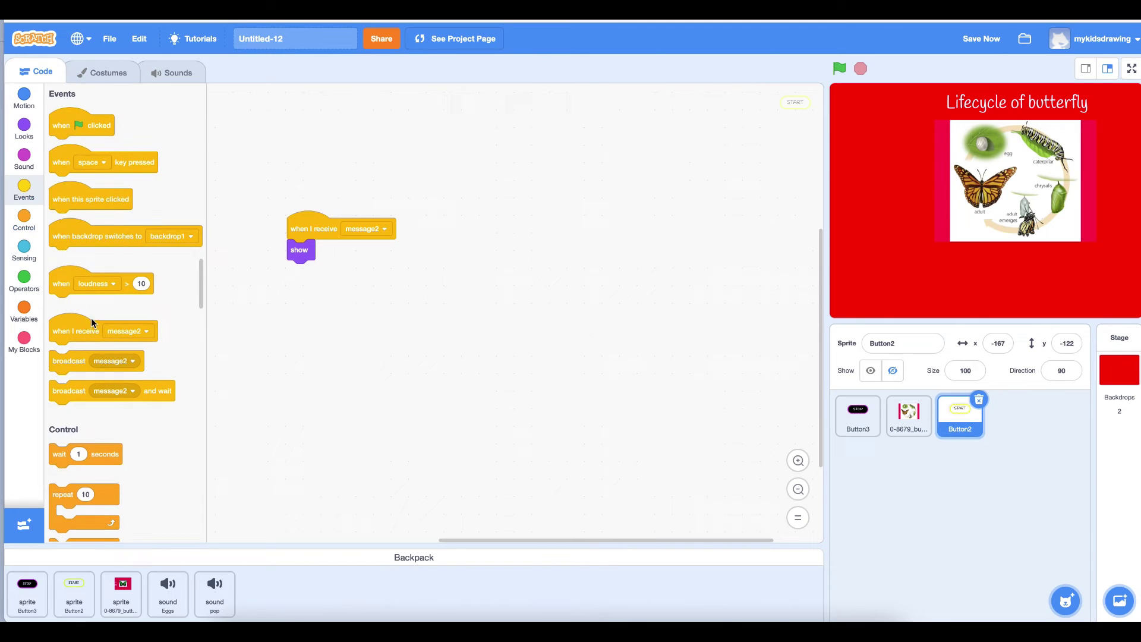
{"action": "mouse_move", "coordinate": [82, 200]}
{"action": "left_mouse_down"}
{"action": "mouse_move", "coordinate": [499, 252]}
{"action": "mouse_move", "coordinate": [528, 170]}
{"action": "left_mouse_up"}
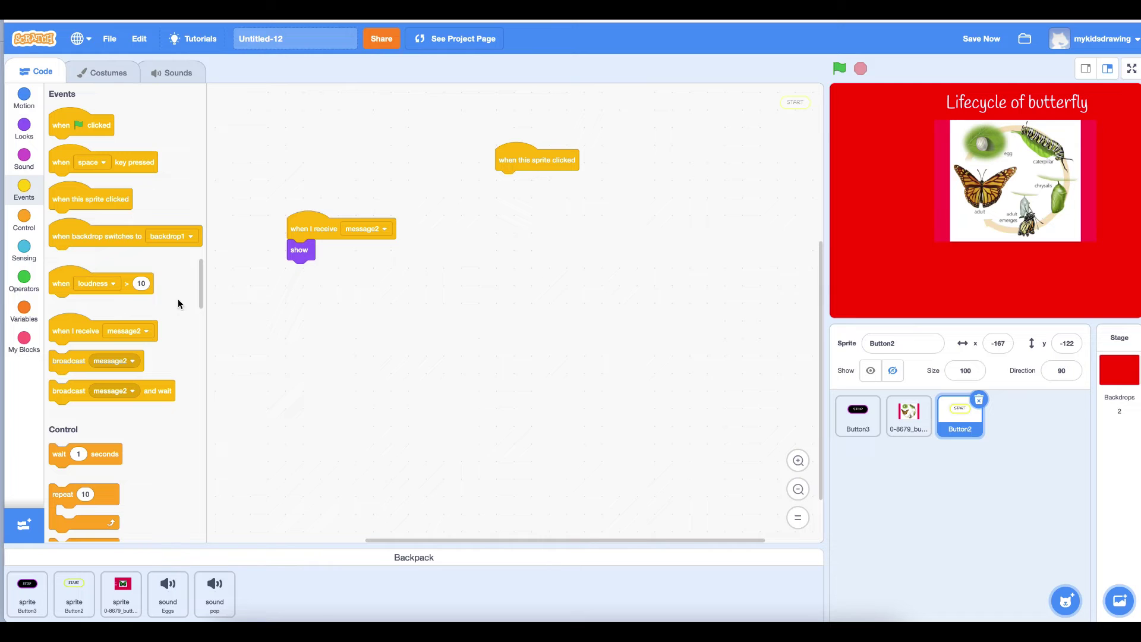
Attach a broadcast under 'when this sprite clicked' and set it to new message1
{"action": "left_click", "coordinate": [86, 367]}
{"action": "left_click_drag", "start_coordinate": [85, 366], "coordinate": [550, 191]}
{"action": "left_click", "coordinate": [560, 180]}
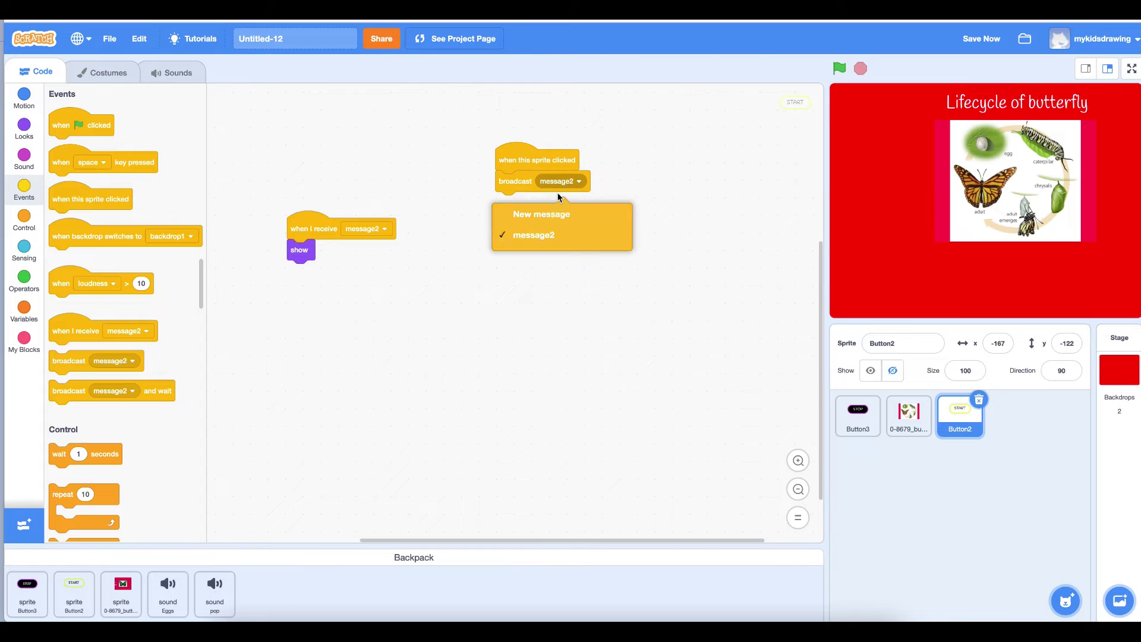
{"action": "left_click", "coordinate": [534, 219]}
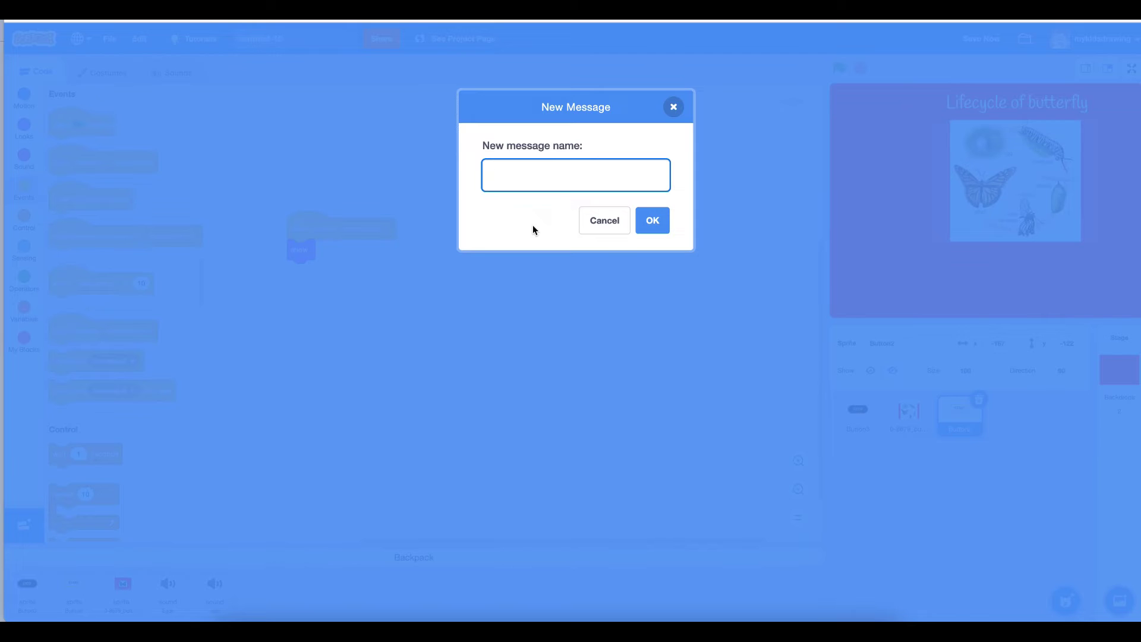
{"action": "type", "text": "message1"}
{"action": "key", "text": "Return"}
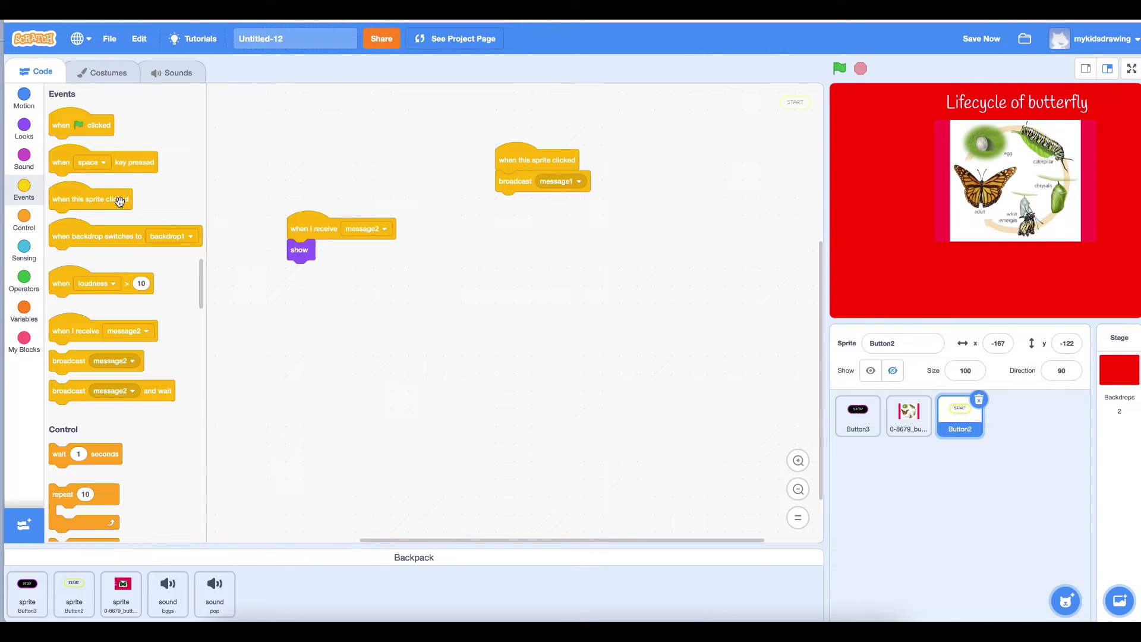
Attach a hide block under 'broadcast message1', then reselect the butterfly sprite
{"action": "left_click", "coordinate": [24, 129]}
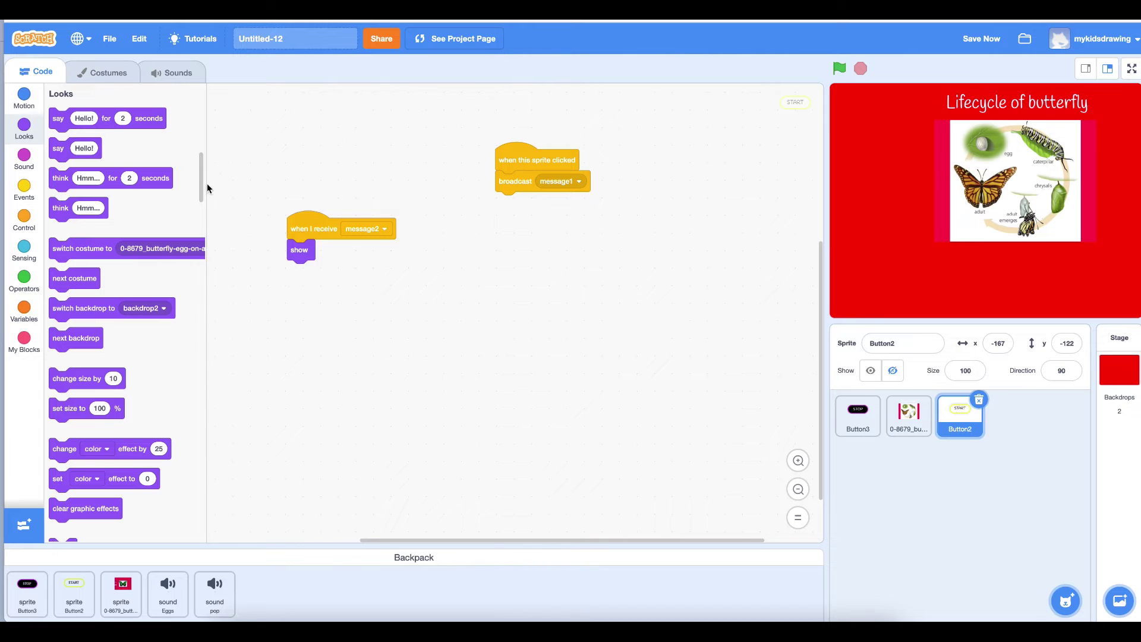
{"action": "scroll", "coordinate": [202, 182], "scroll_direction": "down", "scroll_amount": 3}
{"action": "scroll", "coordinate": [199, 203], "scroll_direction": "down", "scroll_amount": 3}
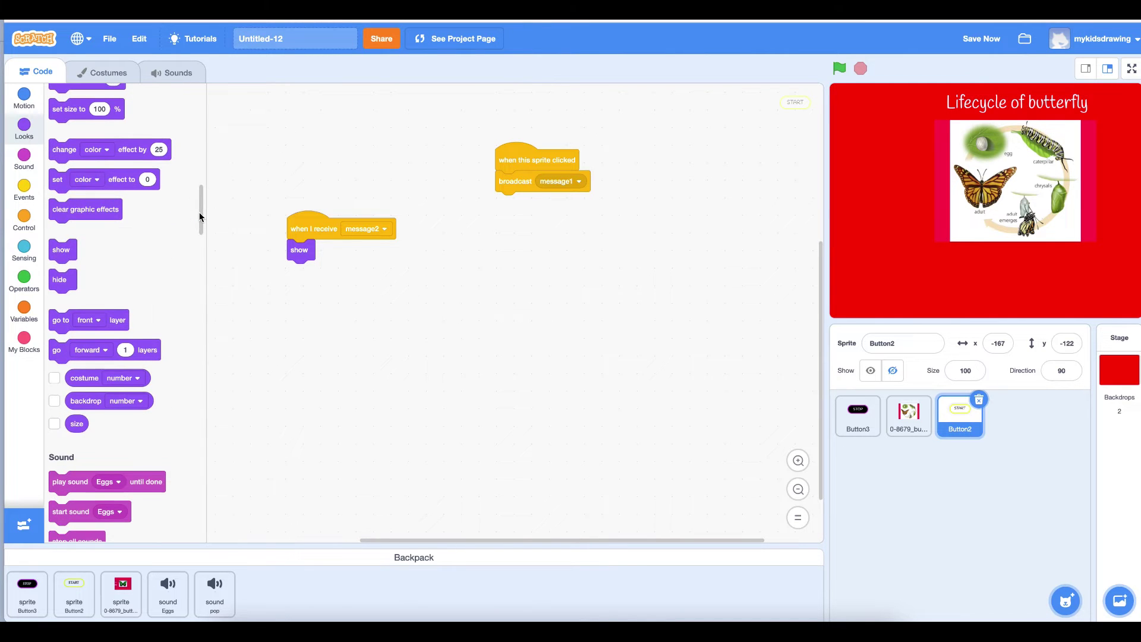
{"action": "mouse_move", "coordinate": [59, 274]}
{"action": "left_mouse_down"}
{"action": "mouse_move", "coordinate": [541, 260]}
{"action": "mouse_move", "coordinate": [508, 211]}
{"action": "left_mouse_up"}
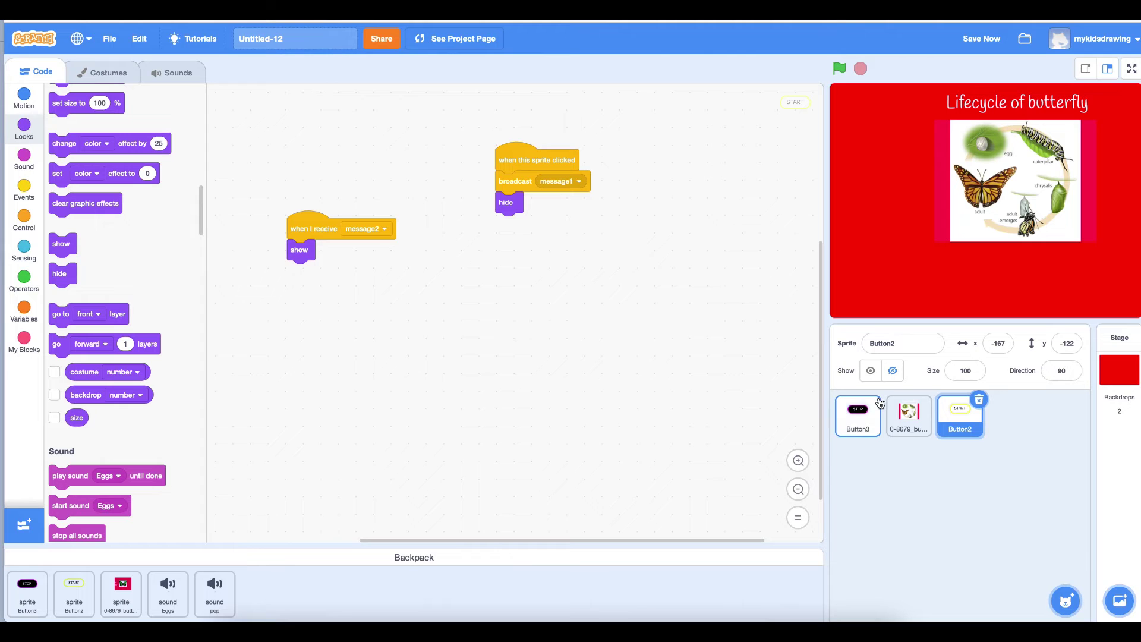
{"action": "left_click", "coordinate": [910, 420]}
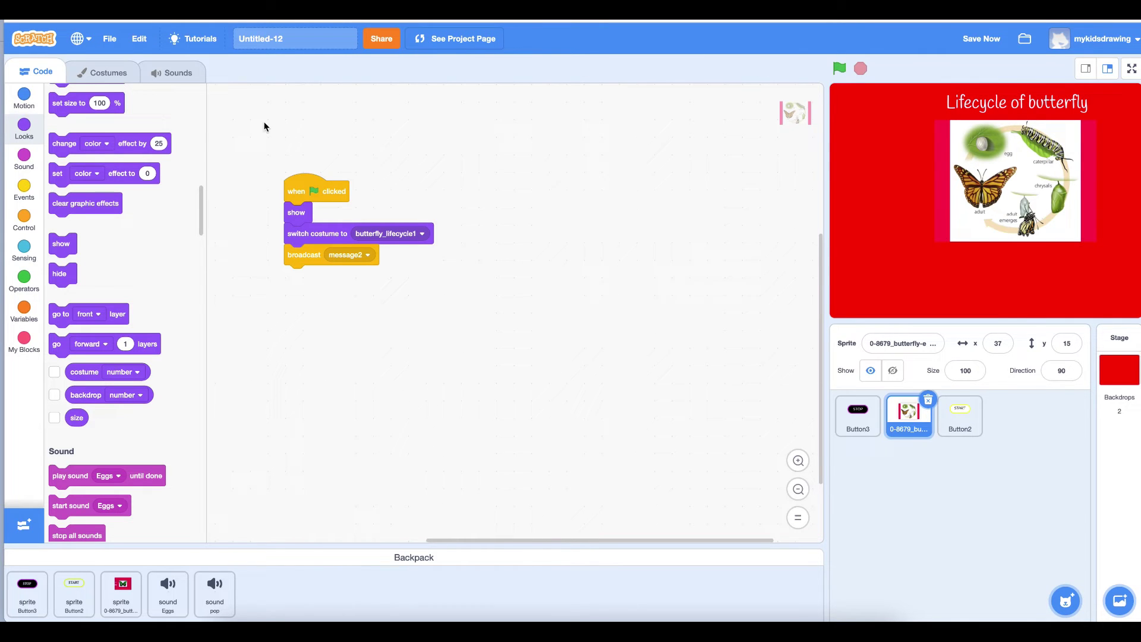
Place a 'when I receive message1' hat beside the butterfly's flag script
{"action": "left_click", "coordinate": [25, 192]}
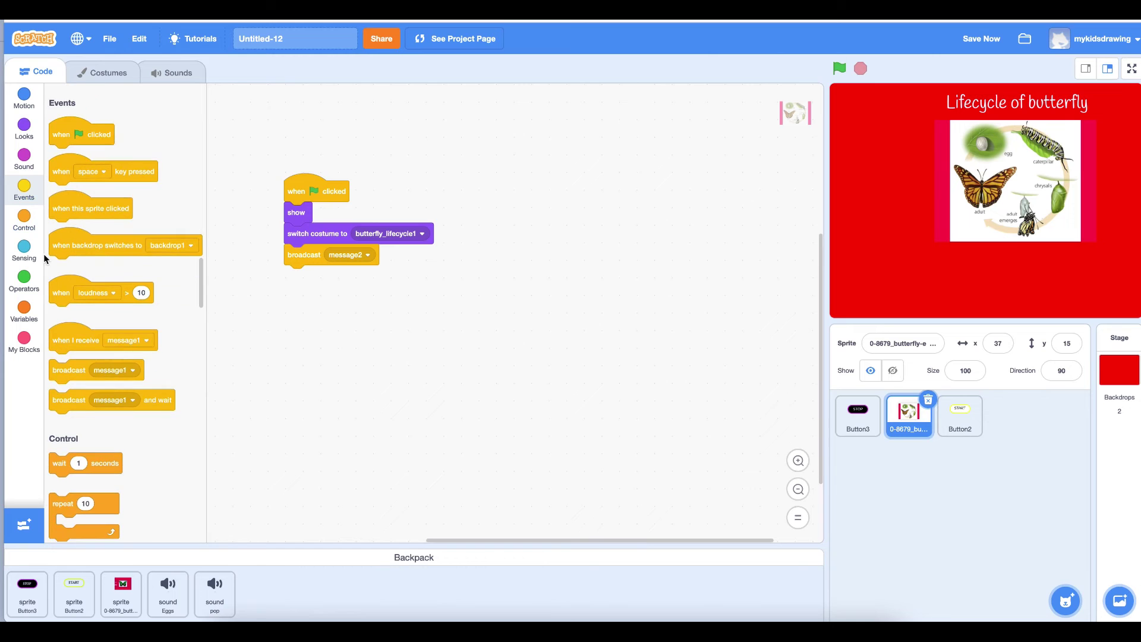
{"action": "left_click_drag", "start_coordinate": [78, 332], "coordinate": [547, 220]}
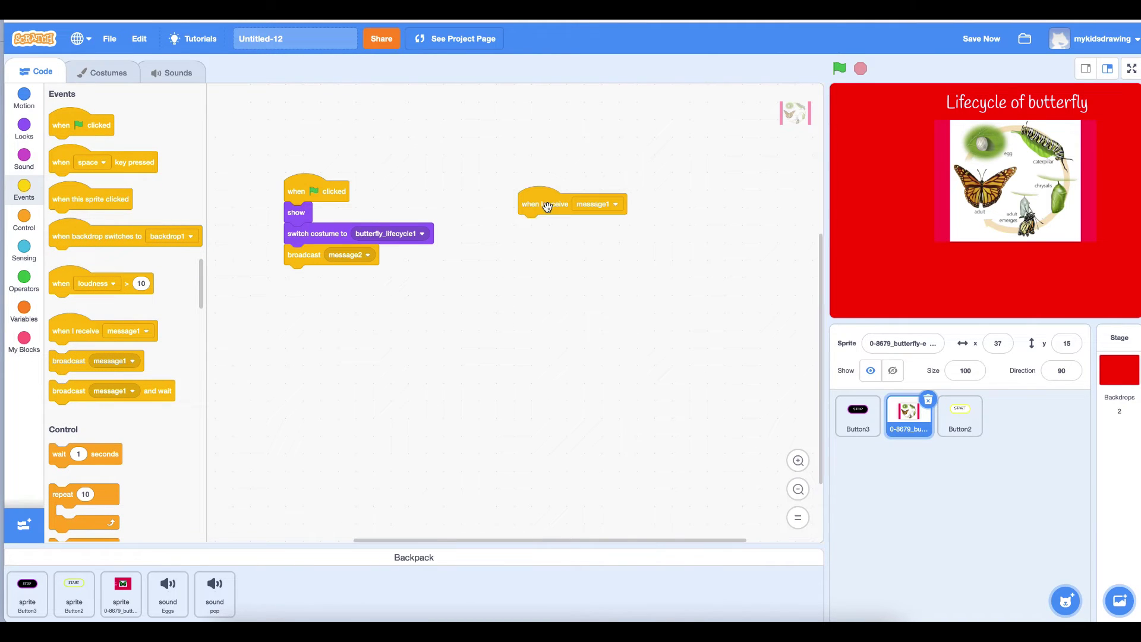
{"action": "left_click_drag", "start_coordinate": [546, 220], "coordinate": [547, 214]}
Add 'wait 1 seconds' under it and view the A Minor Ukulele and Eggs sounds
{"action": "left_click", "coordinate": [27, 218]}
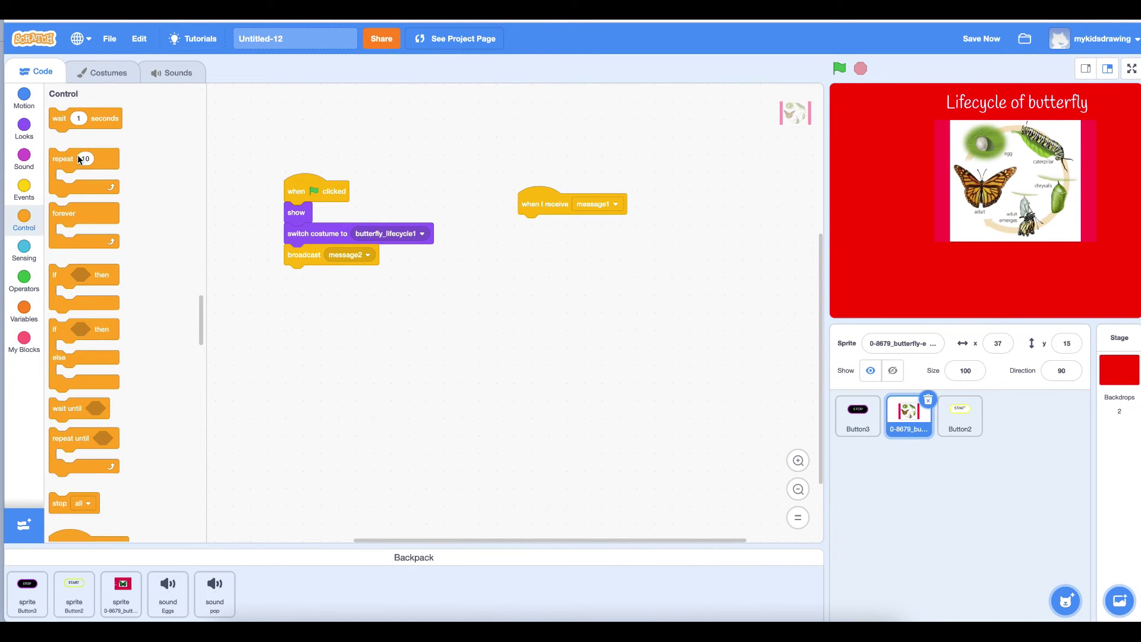
{"action": "mouse_move", "coordinate": [95, 122]}
{"action": "left_mouse_down"}
{"action": "mouse_move", "coordinate": [580, 233]}
{"action": "mouse_move", "coordinate": [561, 233]}
{"action": "left_mouse_up"}
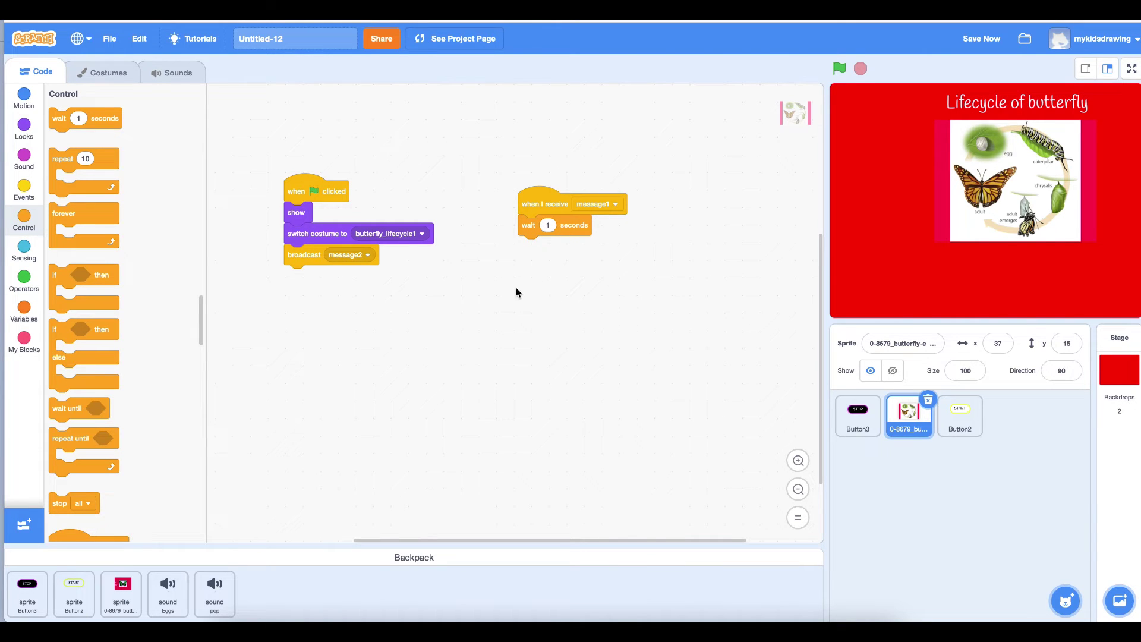
{"action": "left_click", "coordinate": [177, 72]}
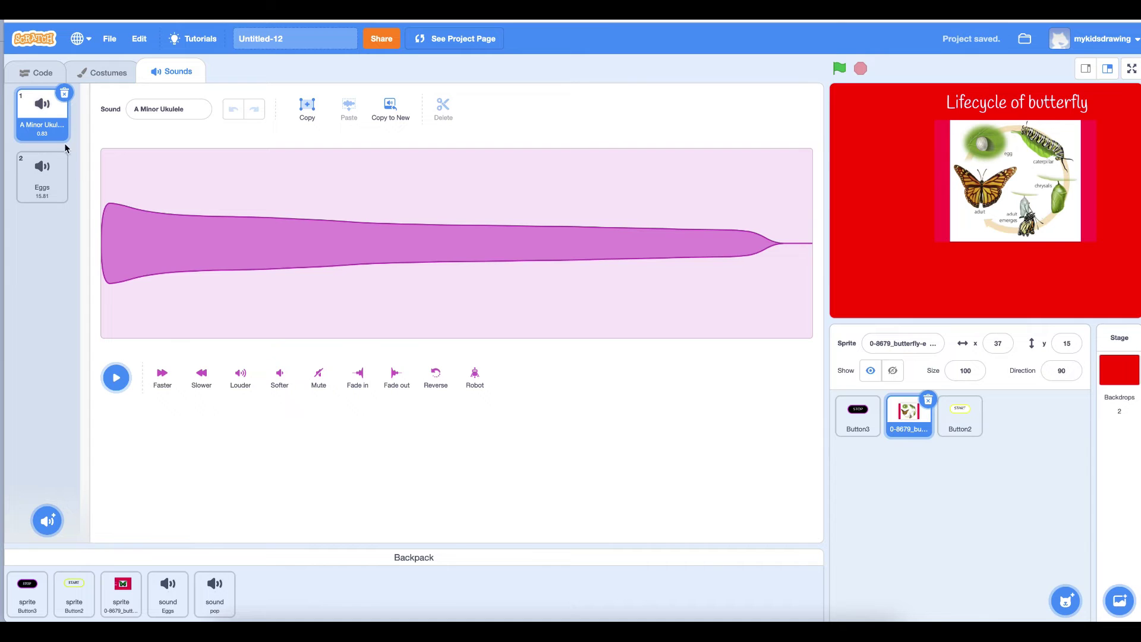
Attach 'start sound Eggs' beneath the message1 script's 'wait 1 seconds' block
{"action": "left_click", "coordinate": [42, 73]}
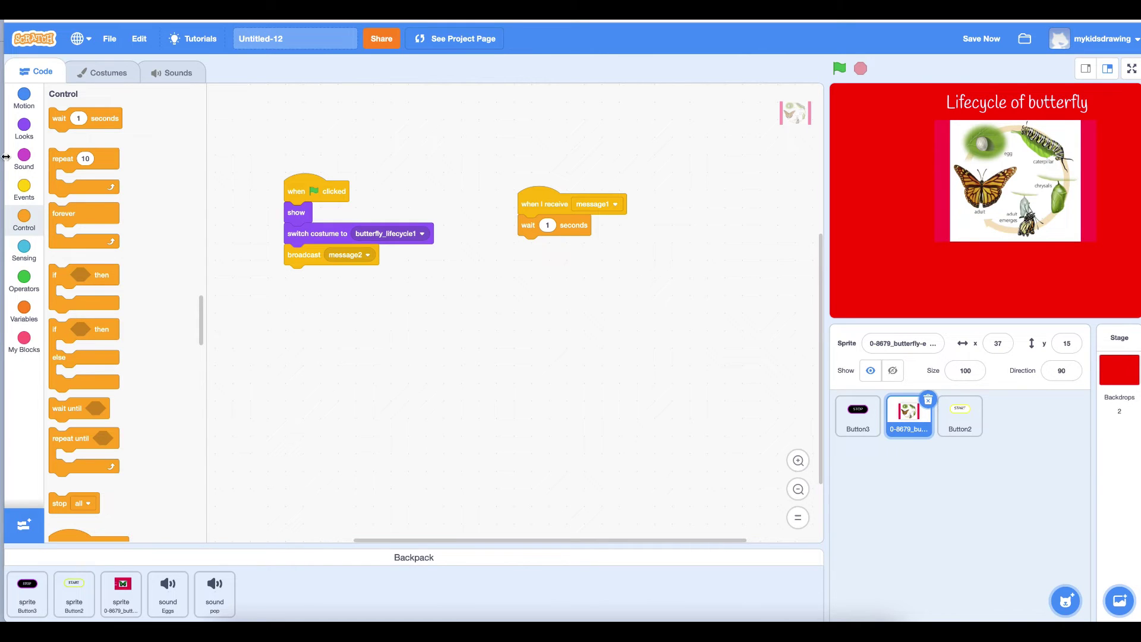
{"action": "left_click", "coordinate": [25, 155]}
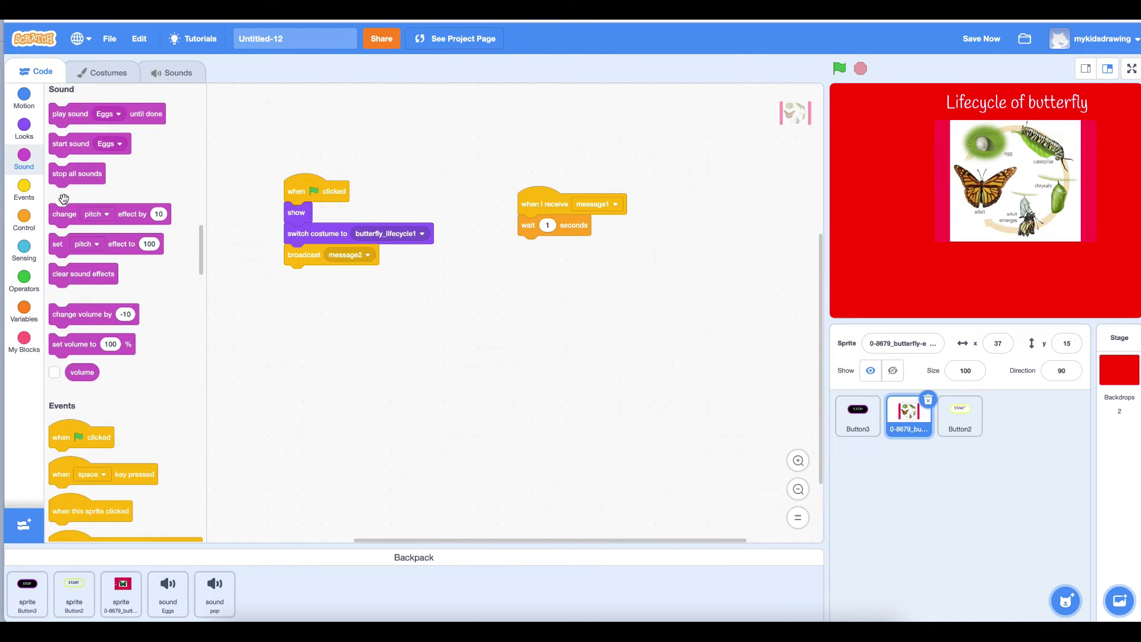
{"action": "left_click_drag", "start_coordinate": [107, 149], "coordinate": [536, 304]}
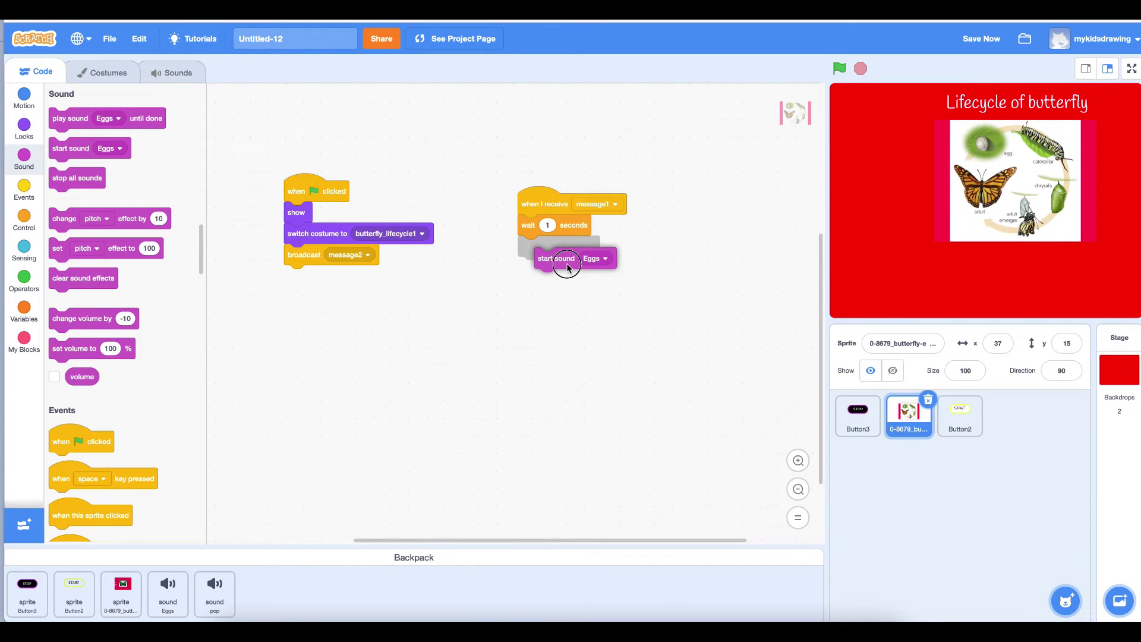
{"action": "left_click_drag", "start_coordinate": [536, 303], "coordinate": [564, 267]}
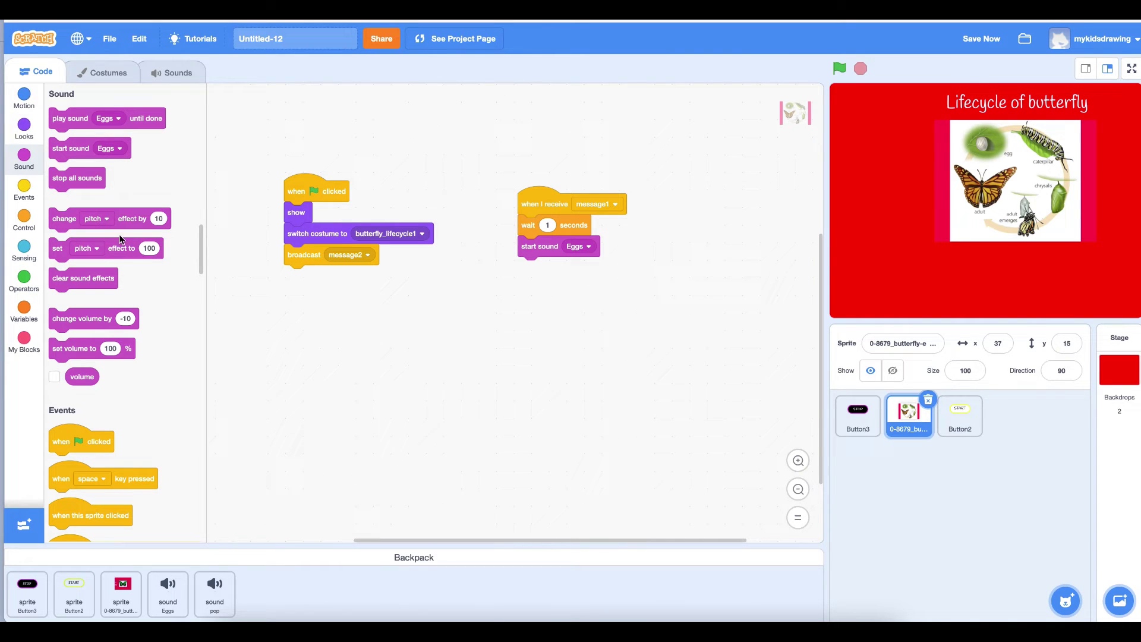
Add 'switch costume to egg' followed by a 3-second wait to the message1 script
{"action": "left_click", "coordinate": [25, 129]}
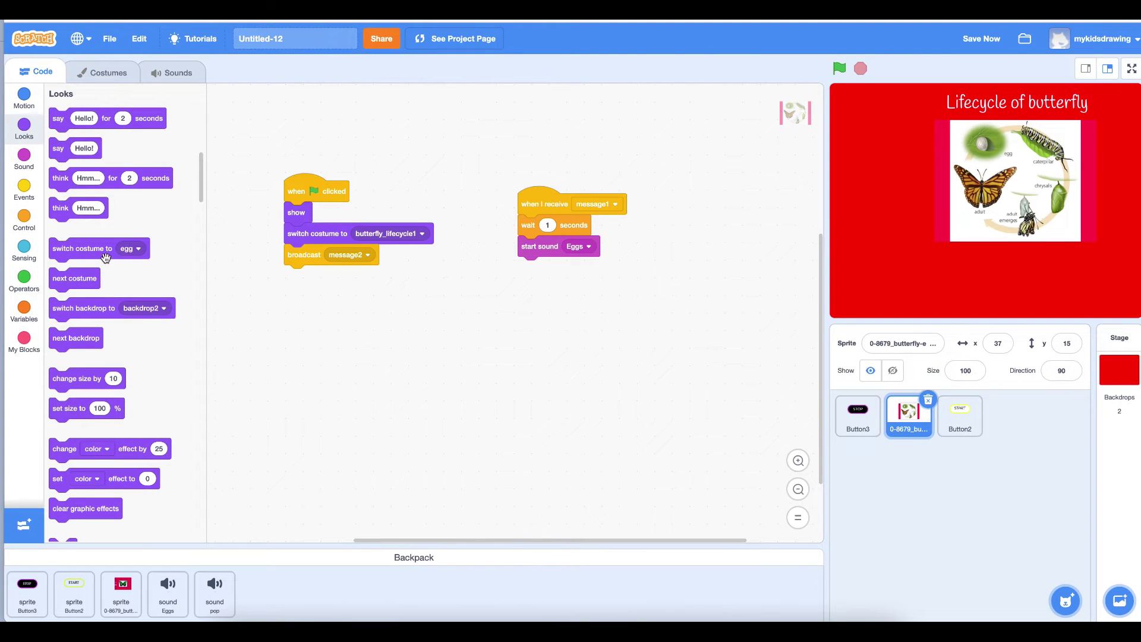
{"action": "mouse_move", "coordinate": [98, 252]}
{"action": "left_mouse_down"}
{"action": "mouse_move", "coordinate": [582, 284]}
{"action": "mouse_move", "coordinate": [571, 278]}
{"action": "left_mouse_up"}
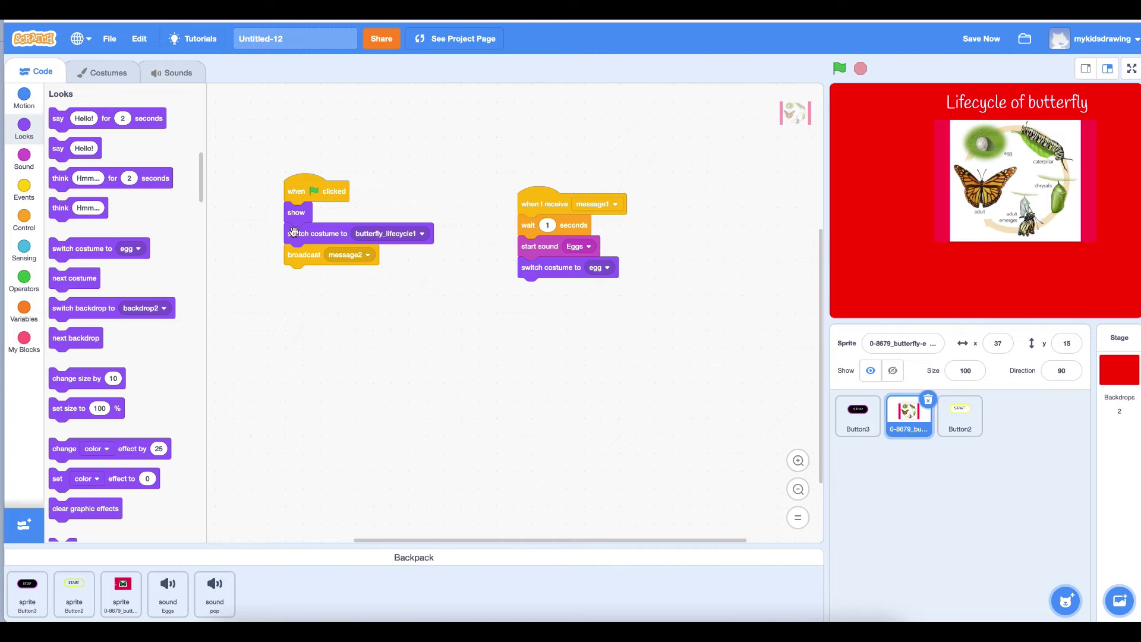
{"action": "left_click", "coordinate": [24, 189]}
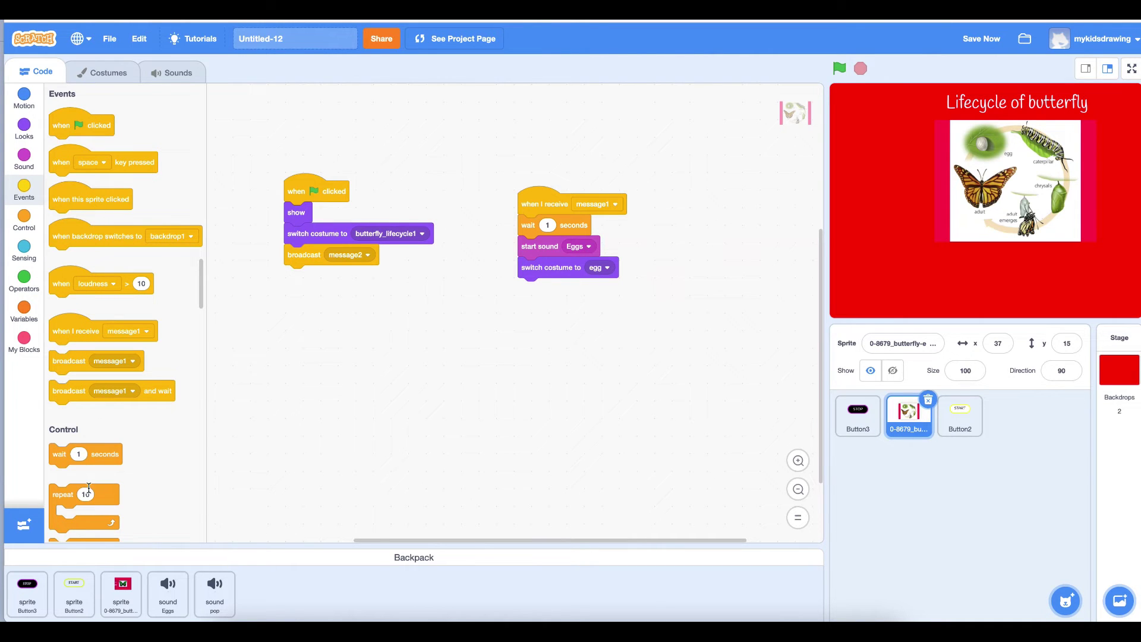
{"action": "left_click", "coordinate": [87, 452]}
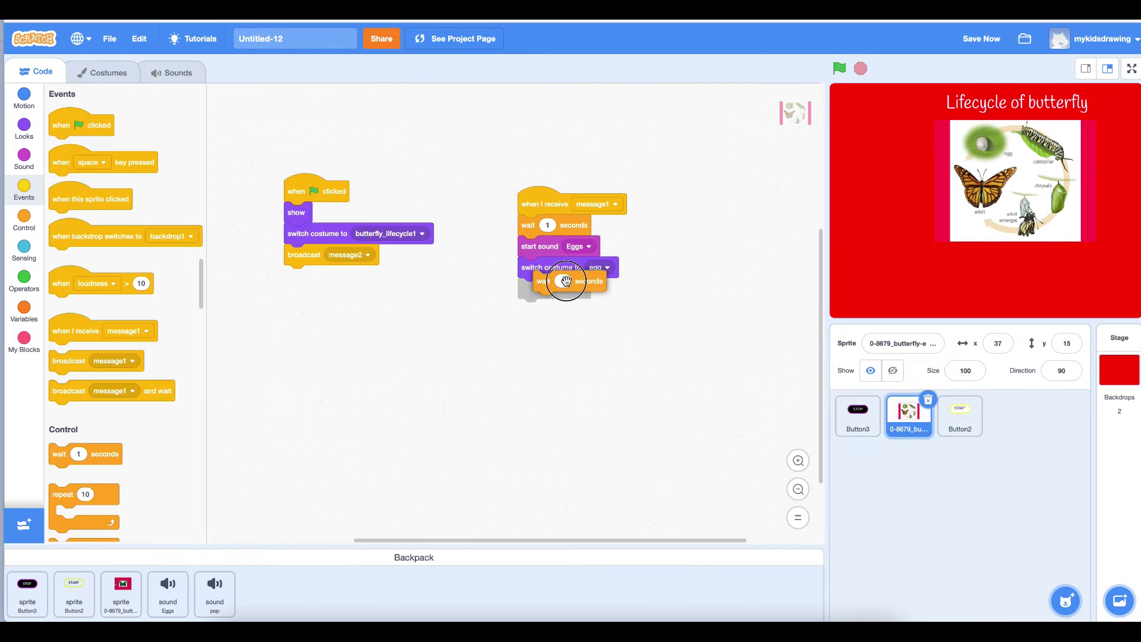
{"action": "left_click_drag", "start_coordinate": [87, 453], "coordinate": [560, 287]}
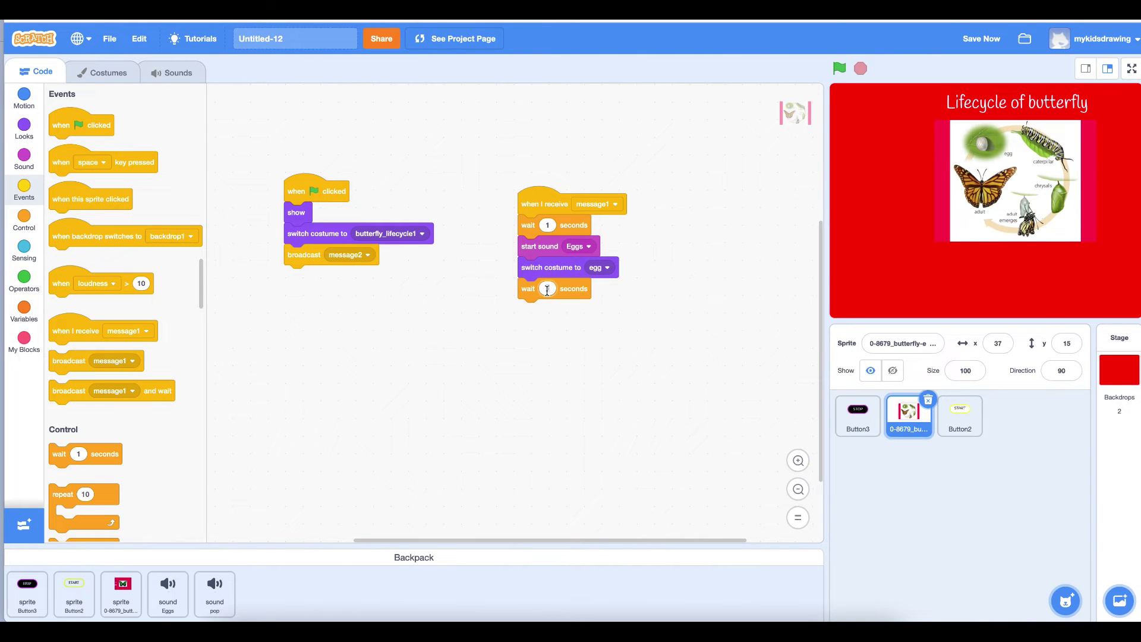
{"action": "left_click", "coordinate": [548, 289]}
{"action": "key", "text": "BackSpace"}
{"action": "type", "text": "3"}
{"action": "left_click", "coordinate": [577, 349]}
Attach a 'switch costume to caterpillar' block and discard a stray duplicate of it
{"action": "left_click", "coordinate": [24, 130]}
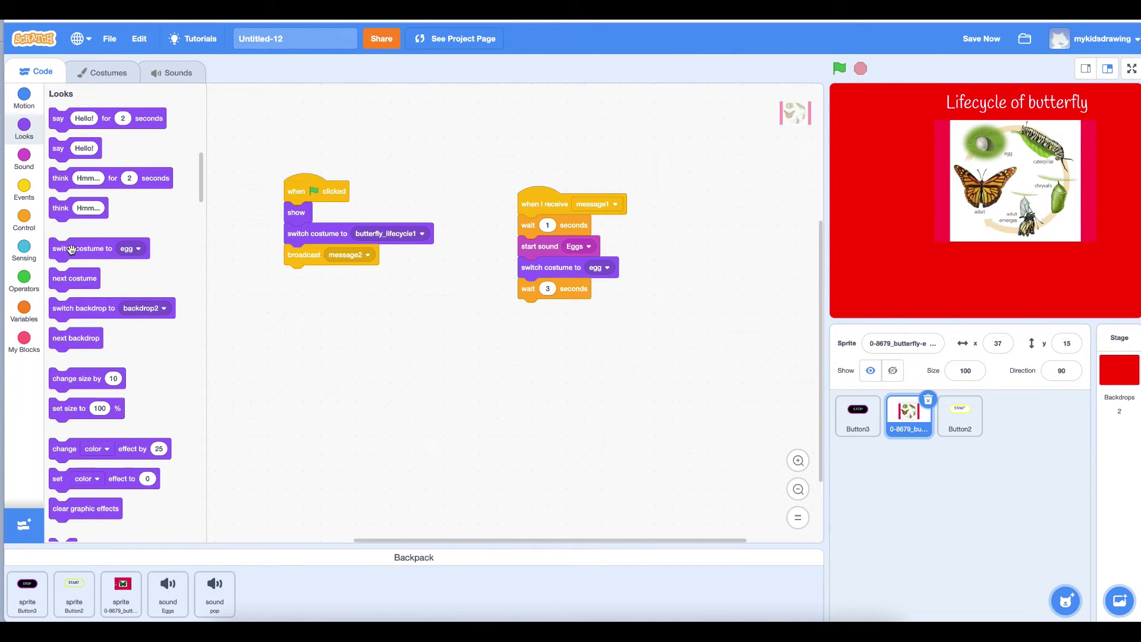
{"action": "mouse_move", "coordinate": [69, 249]}
{"action": "left_mouse_down"}
{"action": "mouse_move", "coordinate": [164, 346]}
{"action": "mouse_move", "coordinate": [598, 316]}
{"action": "left_mouse_up"}
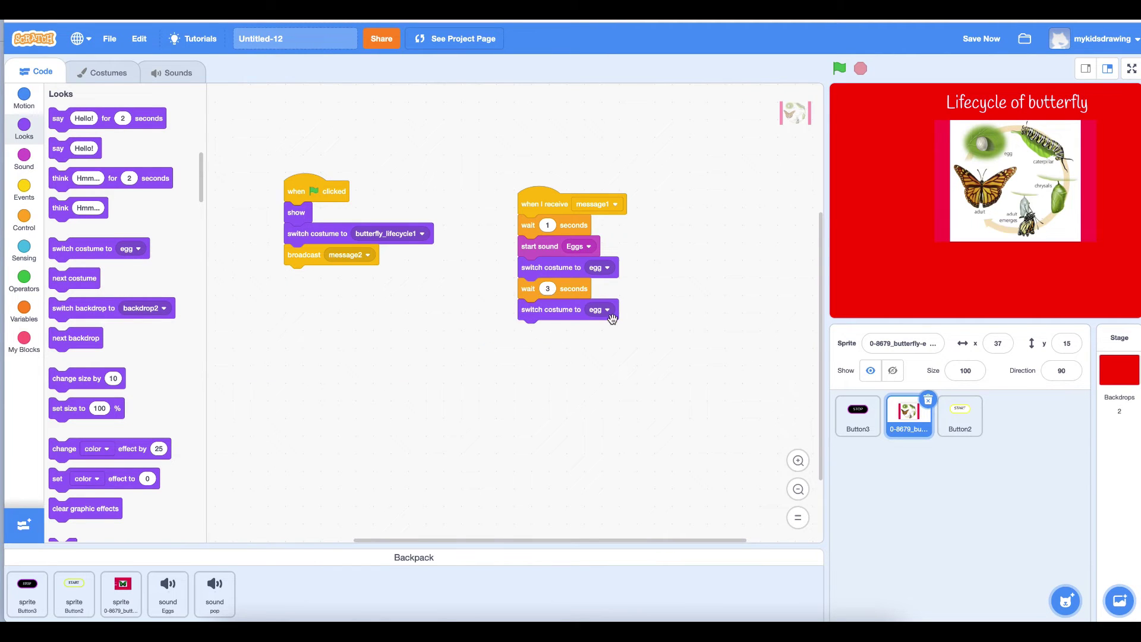
{"action": "left_click", "coordinate": [599, 312]}
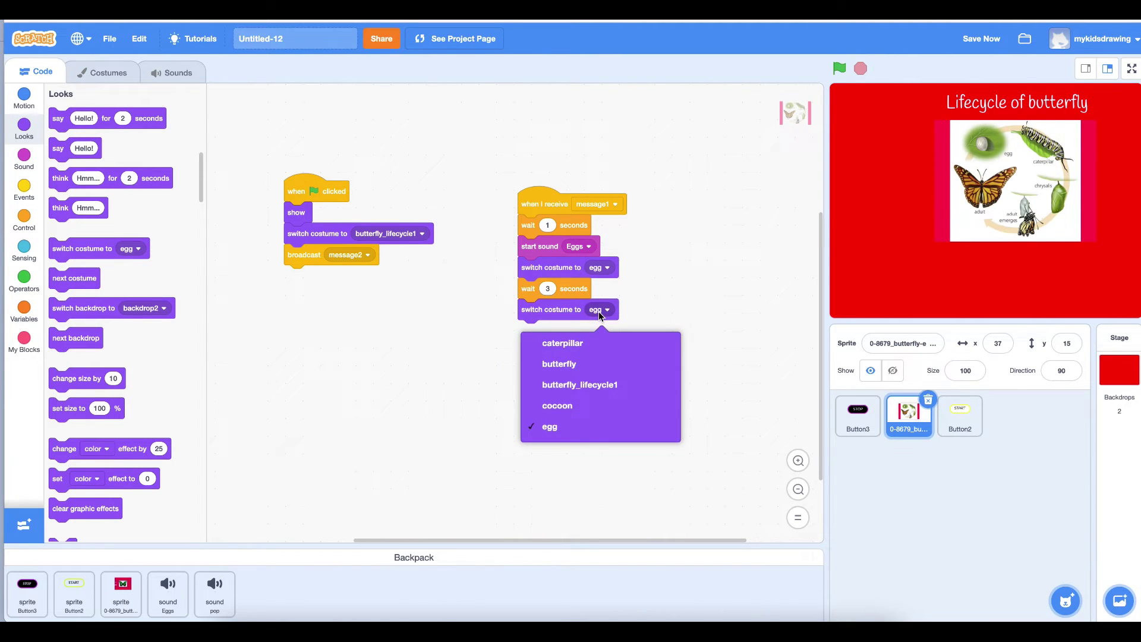
{"action": "left_click", "coordinate": [597, 343]}
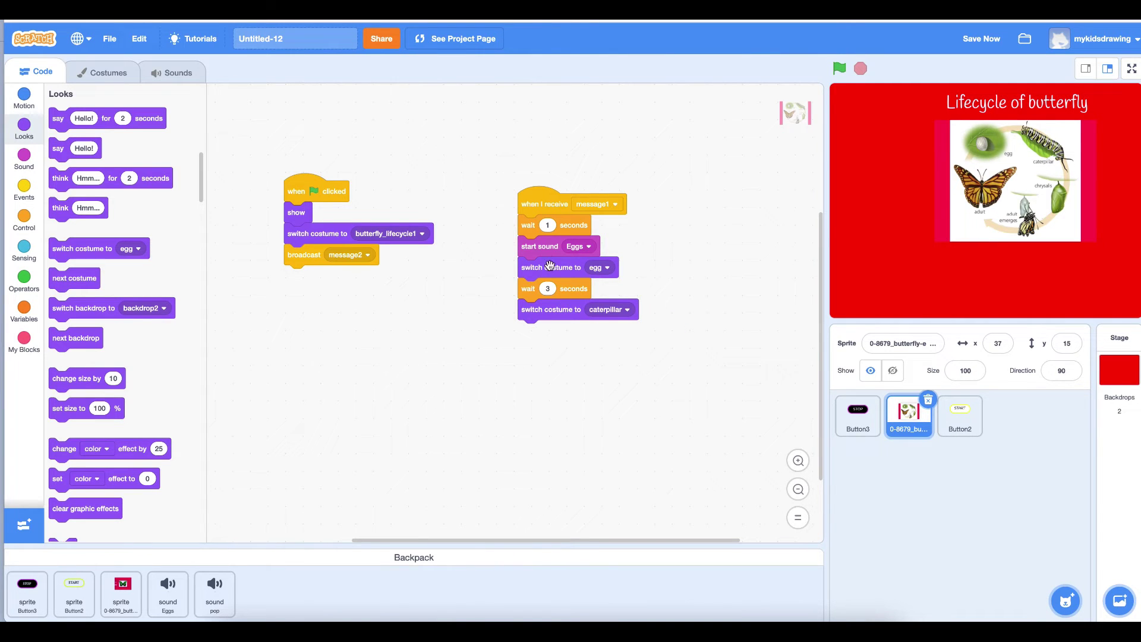
{"action": "right_click", "coordinate": [561, 303]}
{"action": "left_click", "coordinate": [598, 310]}
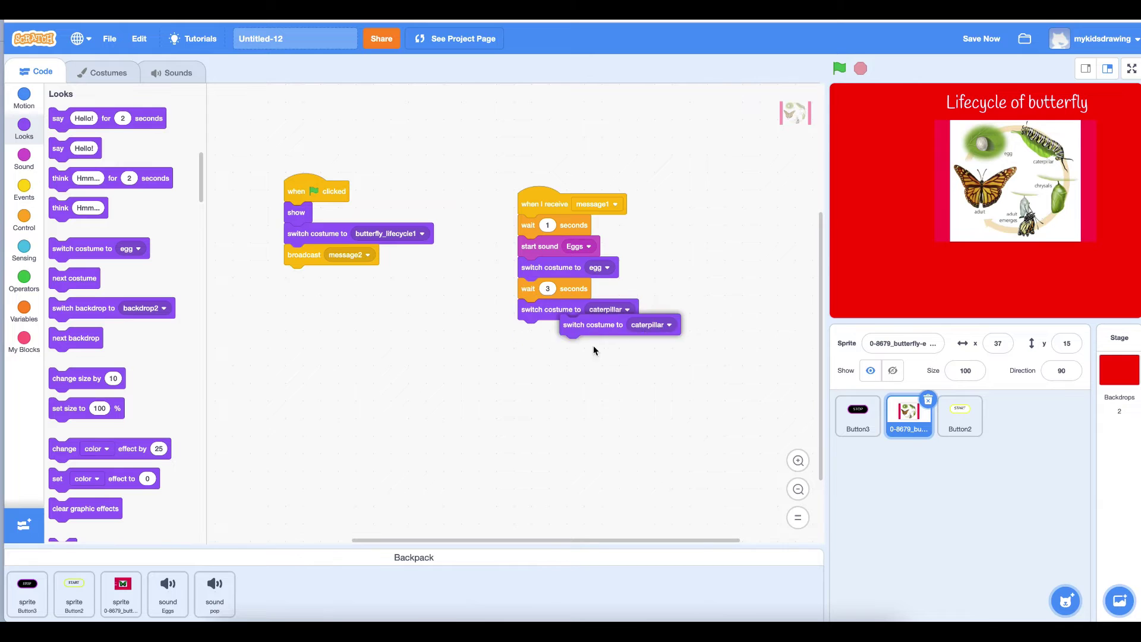
{"action": "left_click", "coordinate": [616, 352]}
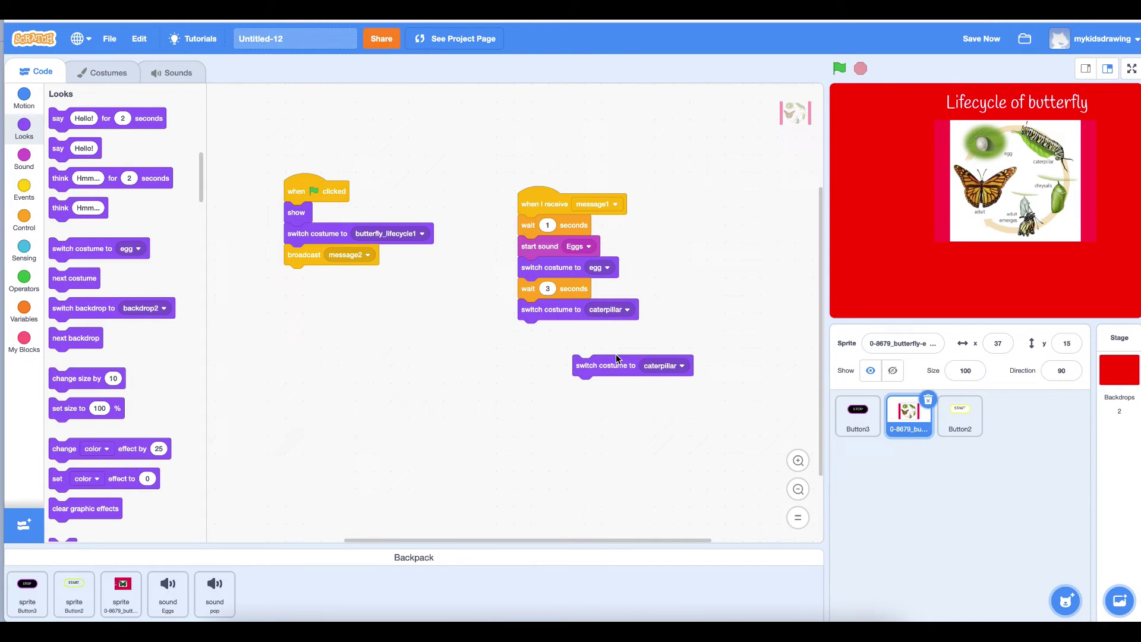
{"action": "right_click", "coordinate": [616, 362]}
{"action": "left_click", "coordinate": [653, 404]}
Append two copies of the wait-and-costume pair, set to cocoon and butterfly
{"action": "right_click", "coordinate": [556, 297]}
{"action": "left_click", "coordinate": [593, 304]}
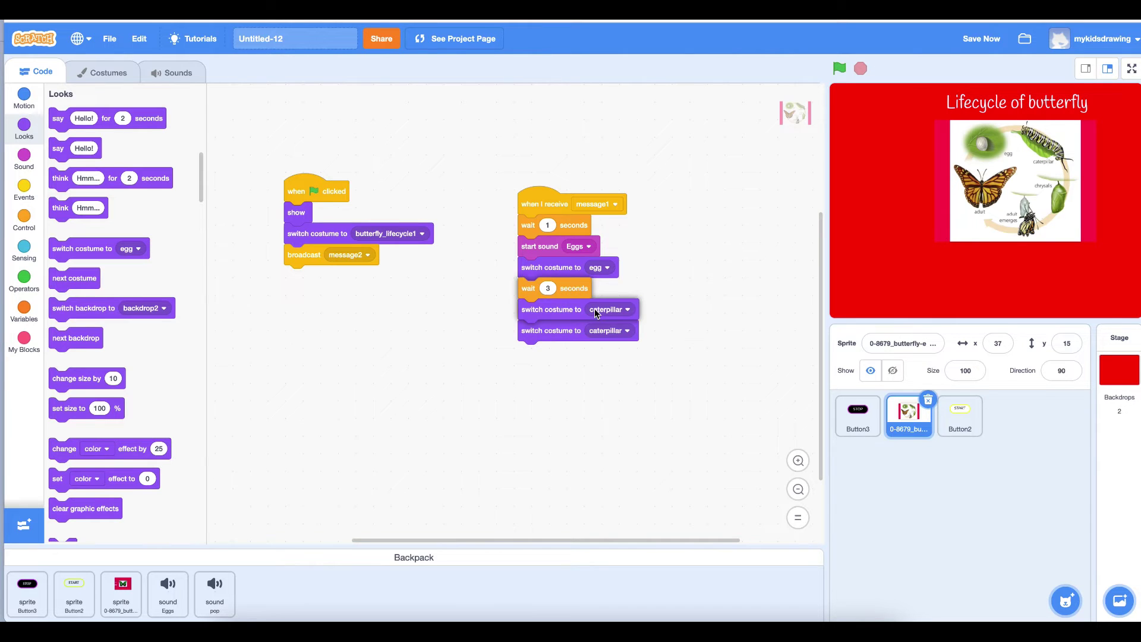
{"action": "left_click", "coordinate": [579, 358]}
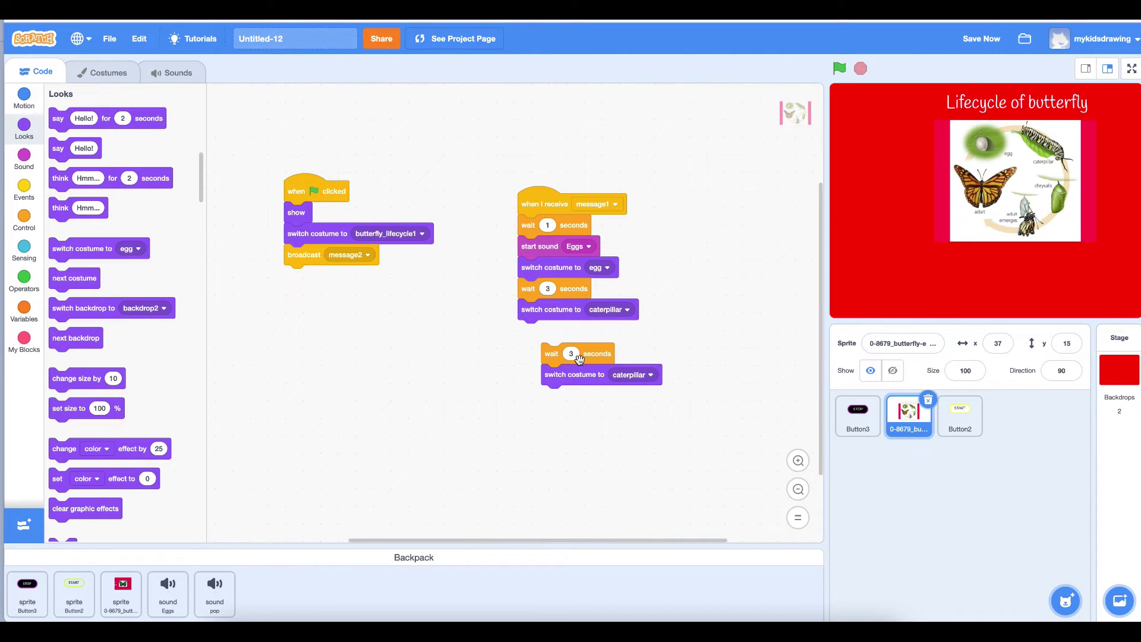
{"action": "right_click", "coordinate": [567, 357]}
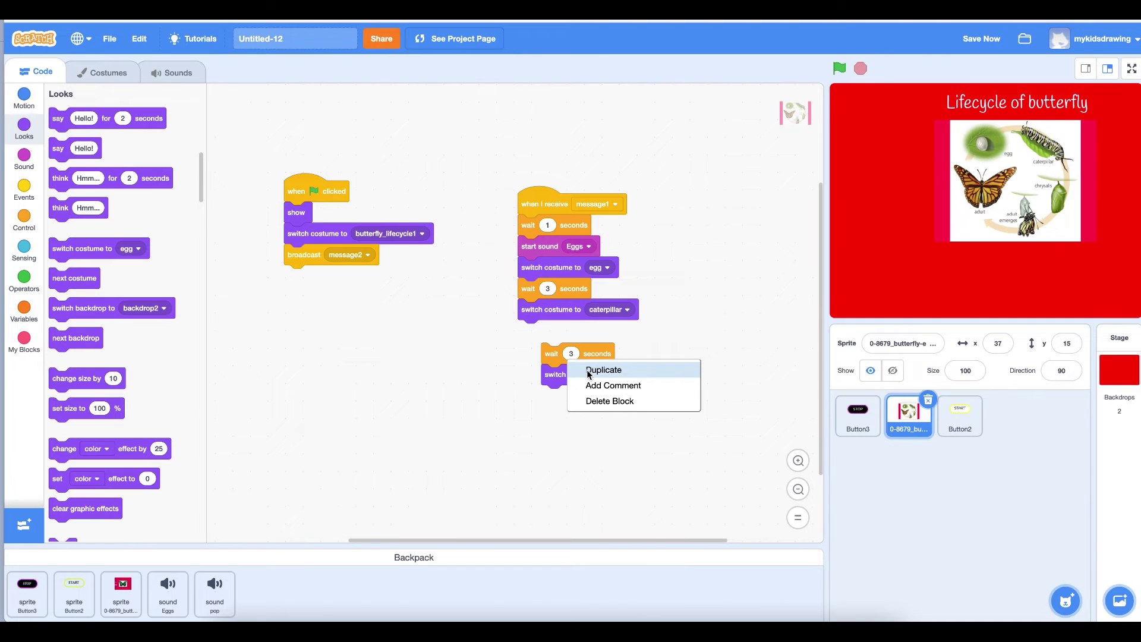
{"action": "left_click", "coordinate": [587, 371]}
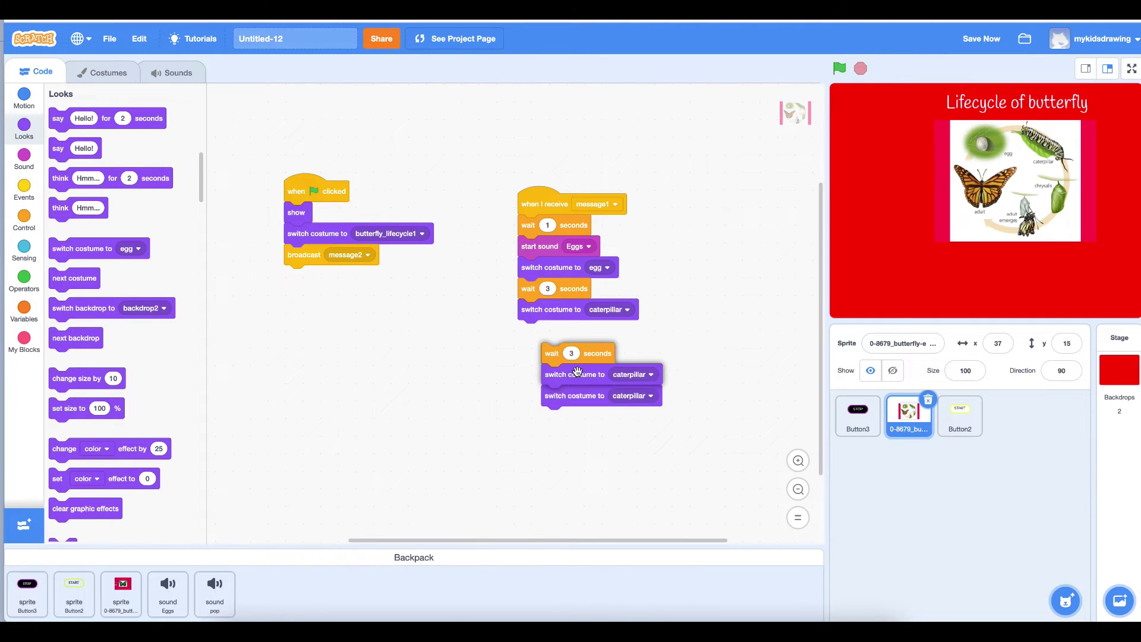
{"action": "left_click", "coordinate": [435, 403]}
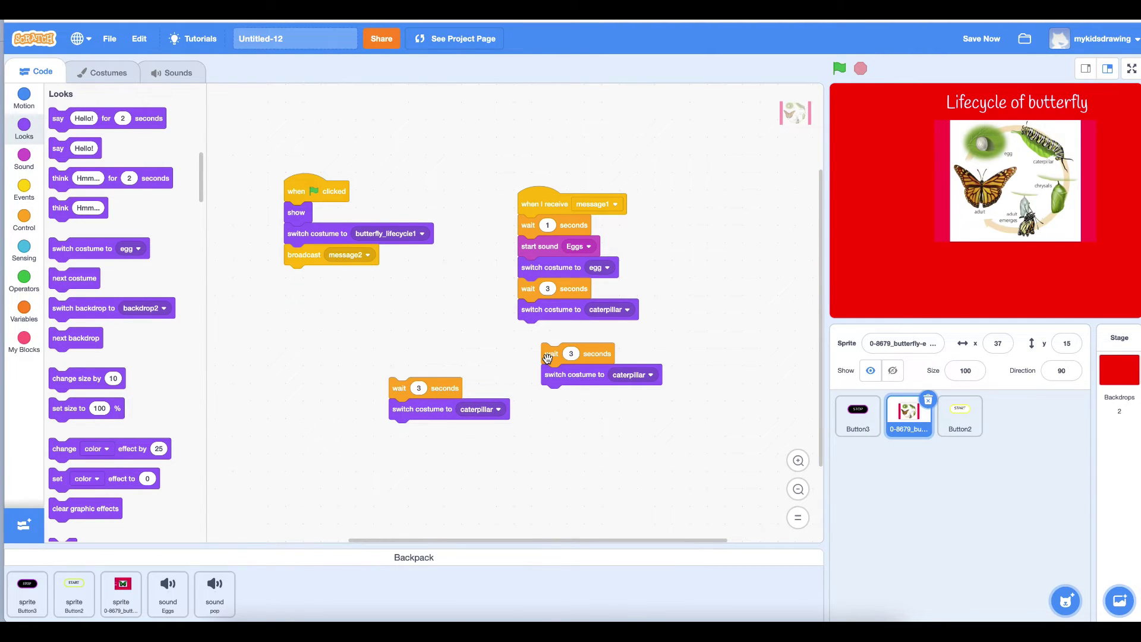
{"action": "left_click_drag", "start_coordinate": [546, 354], "coordinate": [530, 341]}
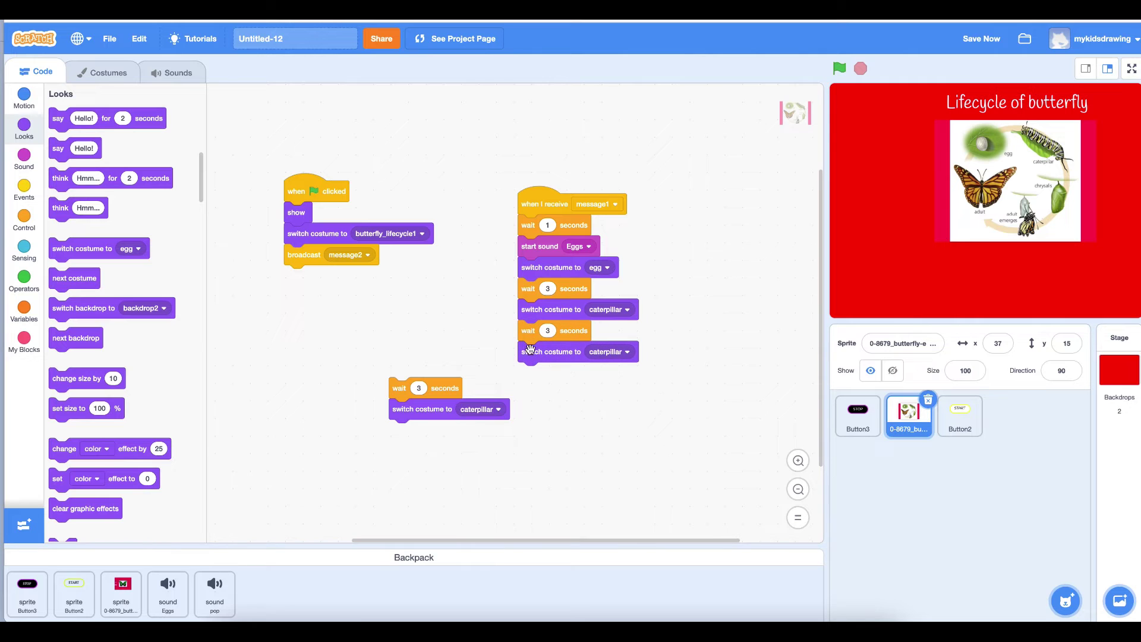
{"action": "left_click", "coordinate": [612, 353]}
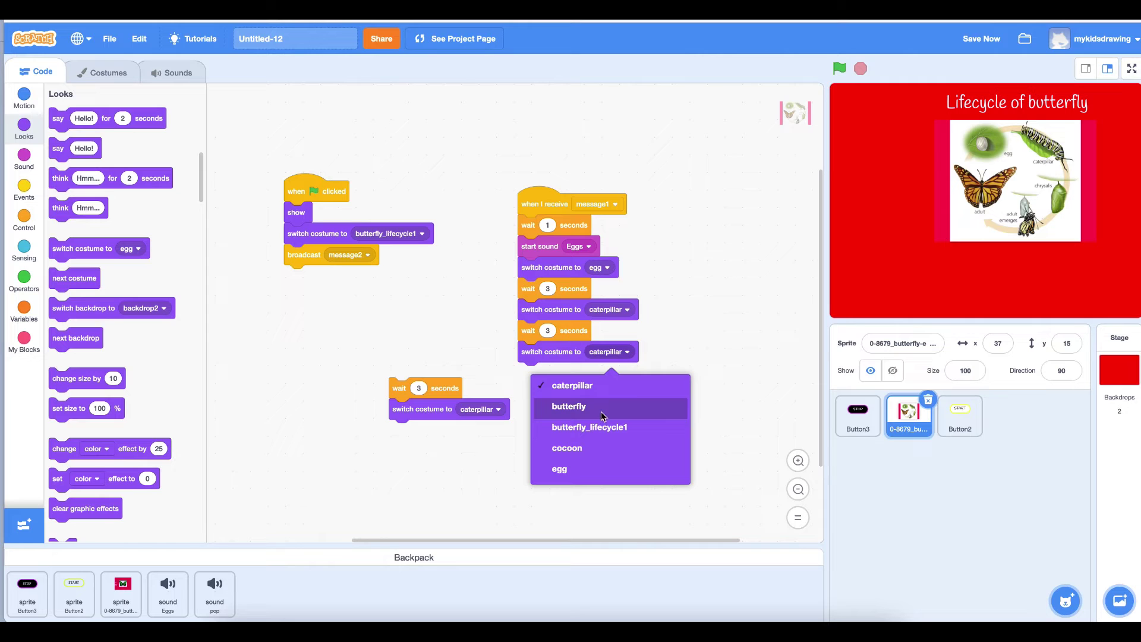
{"action": "left_click", "coordinate": [588, 447]}
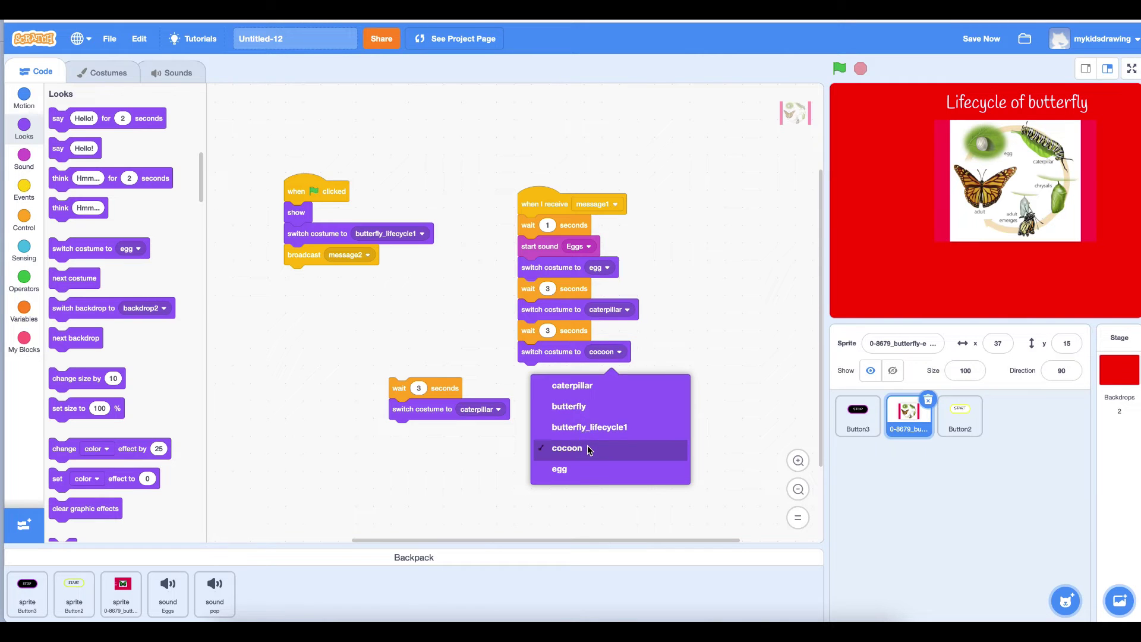
{"action": "mouse_move", "coordinate": [433, 388]}
{"action": "left_mouse_down"}
{"action": "mouse_move", "coordinate": [560, 406]}
{"action": "mouse_move", "coordinate": [593, 399]}
{"action": "left_mouse_up"}
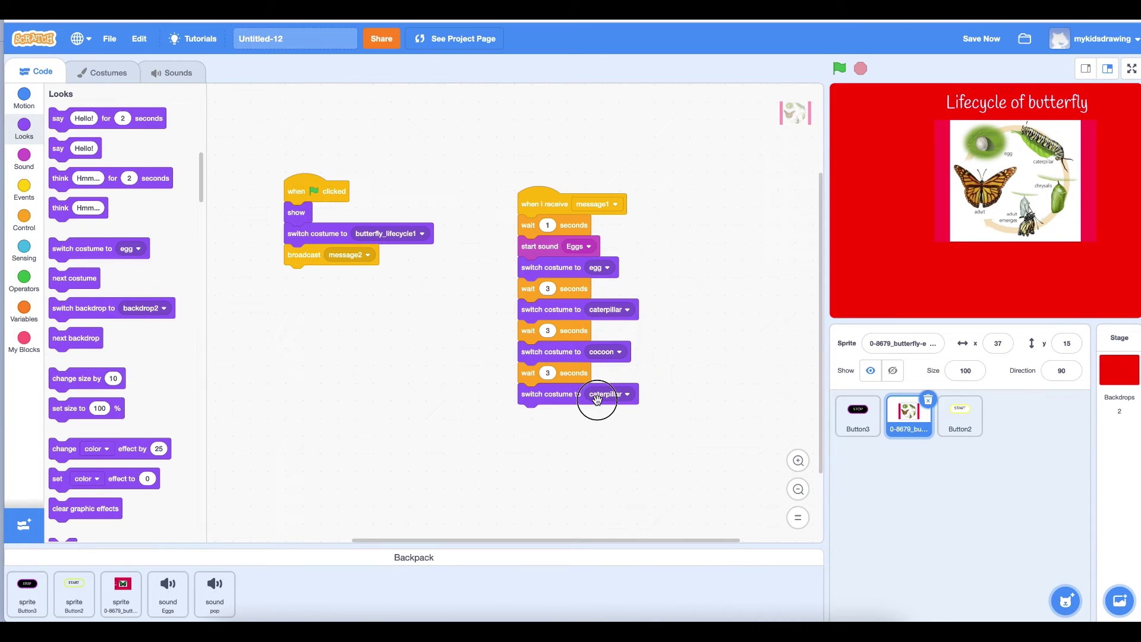
{"action": "left_click", "coordinate": [606, 394]}
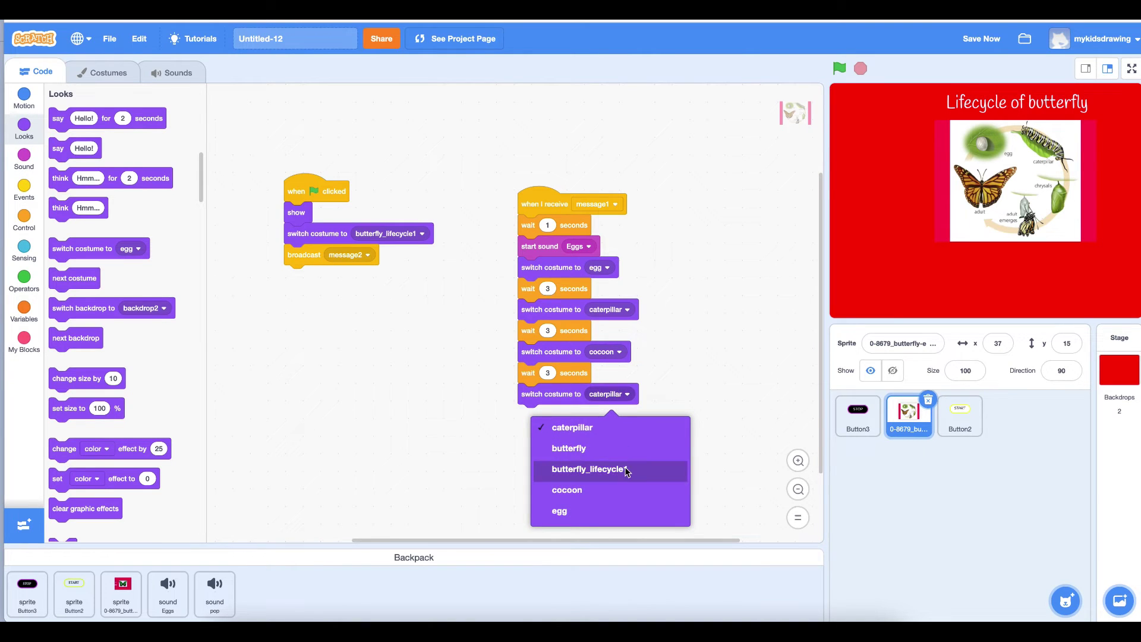
{"action": "left_click", "coordinate": [622, 449]}
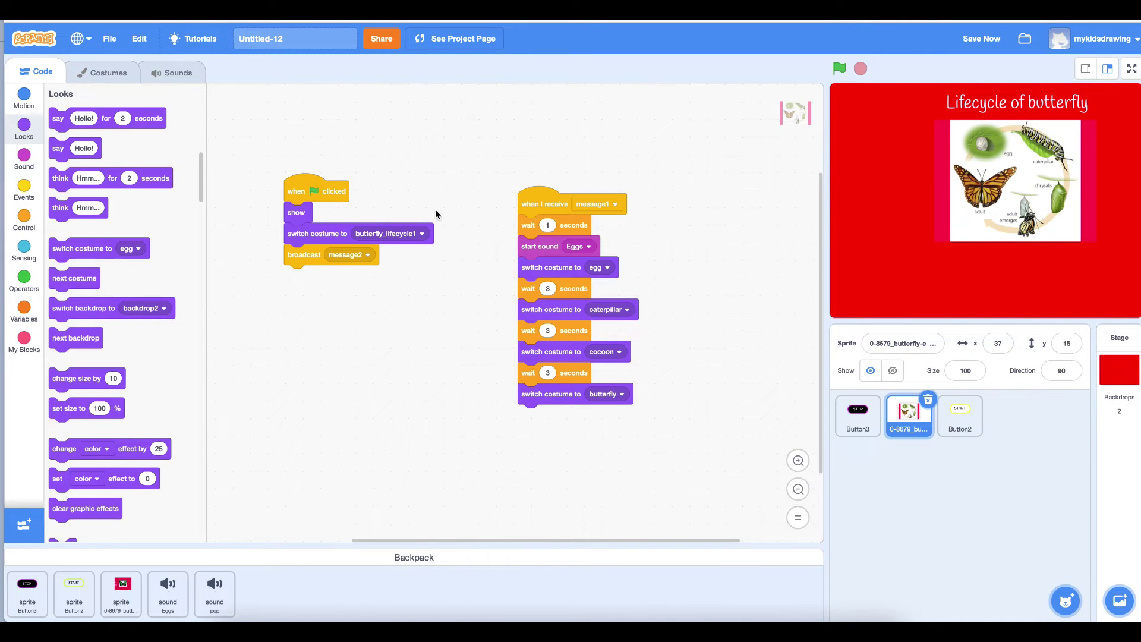
Add a 4-second wait after the butterfly costume switch
{"action": "left_click", "coordinate": [27, 191]}
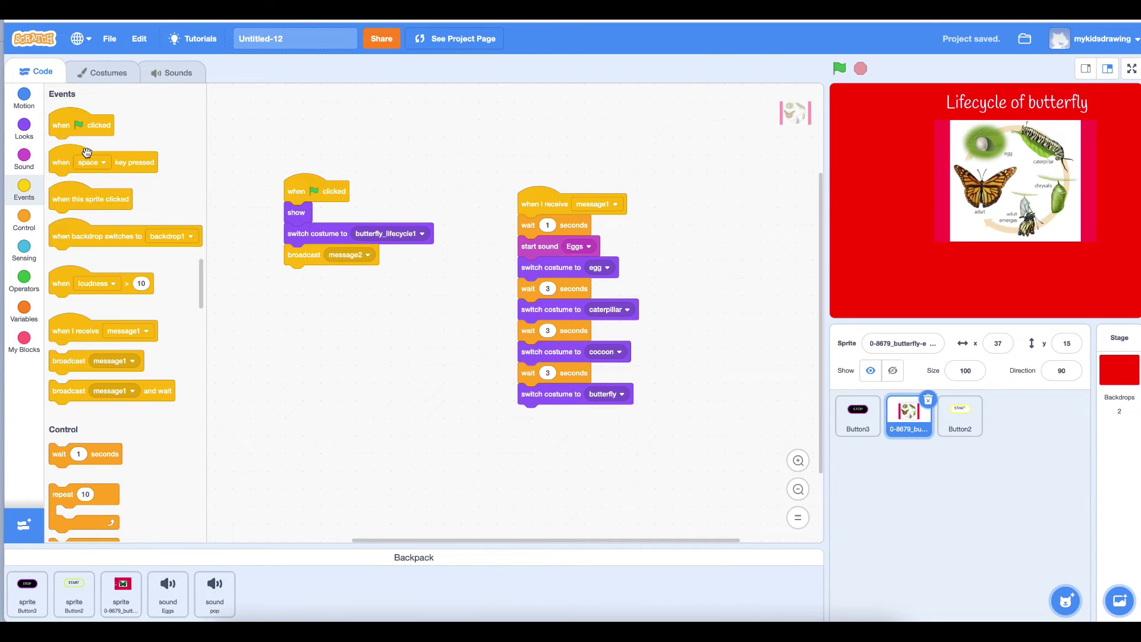
{"action": "left_click", "coordinate": [107, 457]}
{"action": "left_click_drag", "start_coordinate": [107, 456], "coordinate": [564, 434]}
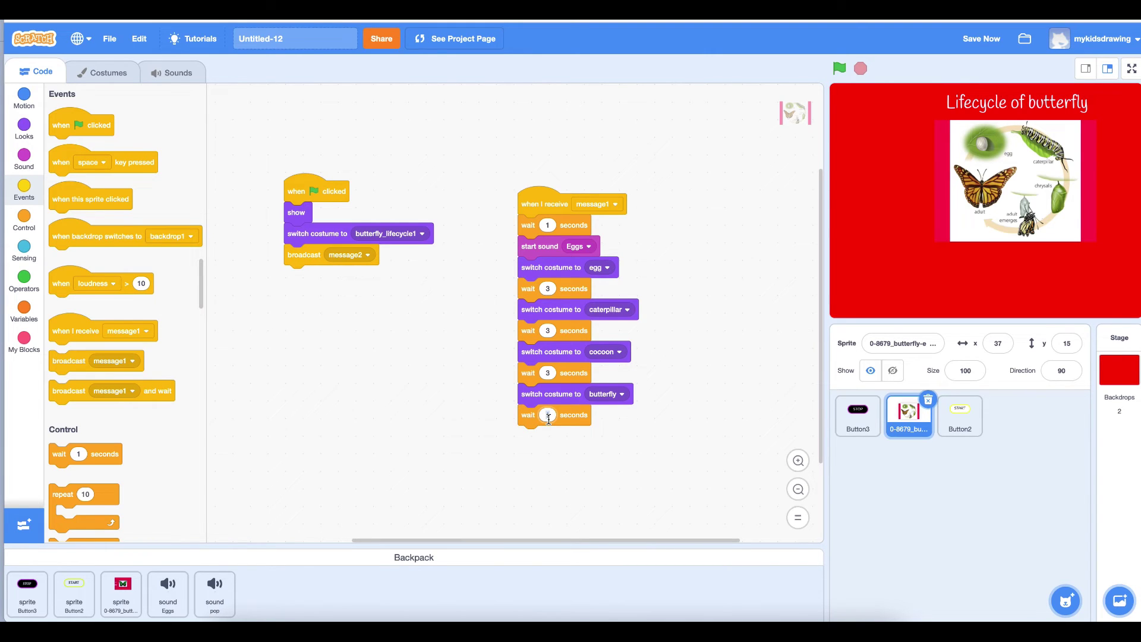
{"action": "left_click", "coordinate": [548, 415]}
{"action": "key", "text": "BackSpace"}
{"action": "type", "text": "4"}
End the script with 'broadcast message2', then select the STOP button sprite
{"action": "mouse_move", "coordinate": [80, 364]}
{"action": "left_mouse_down"}
{"action": "mouse_move", "coordinate": [555, 438]}
{"action": "mouse_move", "coordinate": [551, 456]}
{"action": "mouse_move", "coordinate": [505, 436]}
{"action": "mouse_move", "coordinate": [526, 421]}
{"action": "mouse_move", "coordinate": [529, 436]}
{"action": "left_mouse_up"}
{"action": "left_click", "coordinate": [580, 437]}
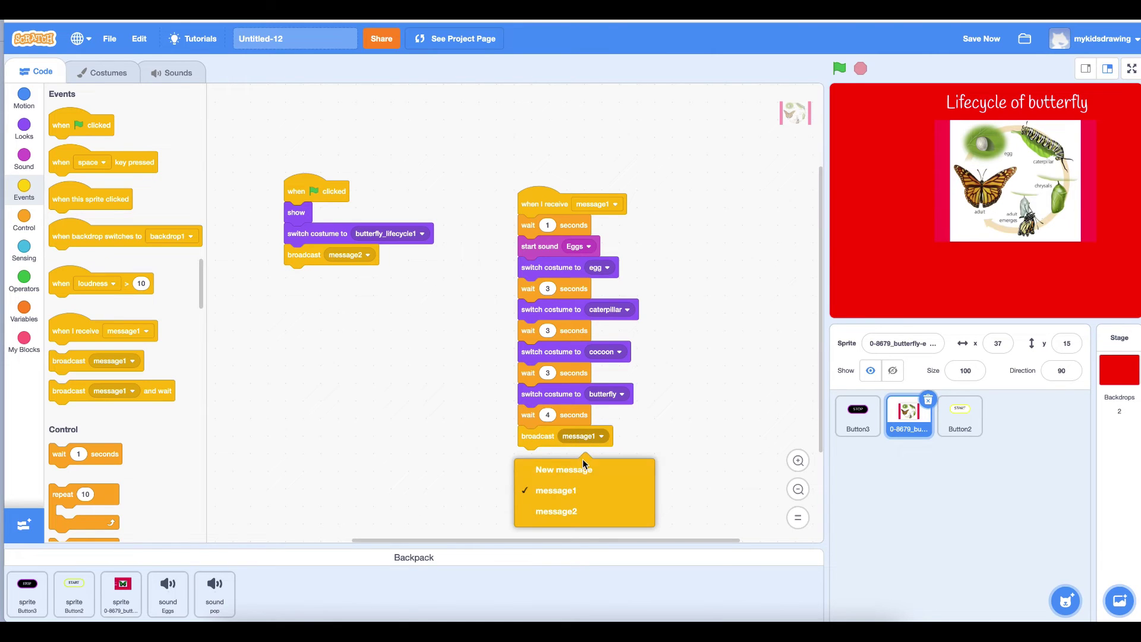
{"action": "left_click", "coordinate": [557, 511]}
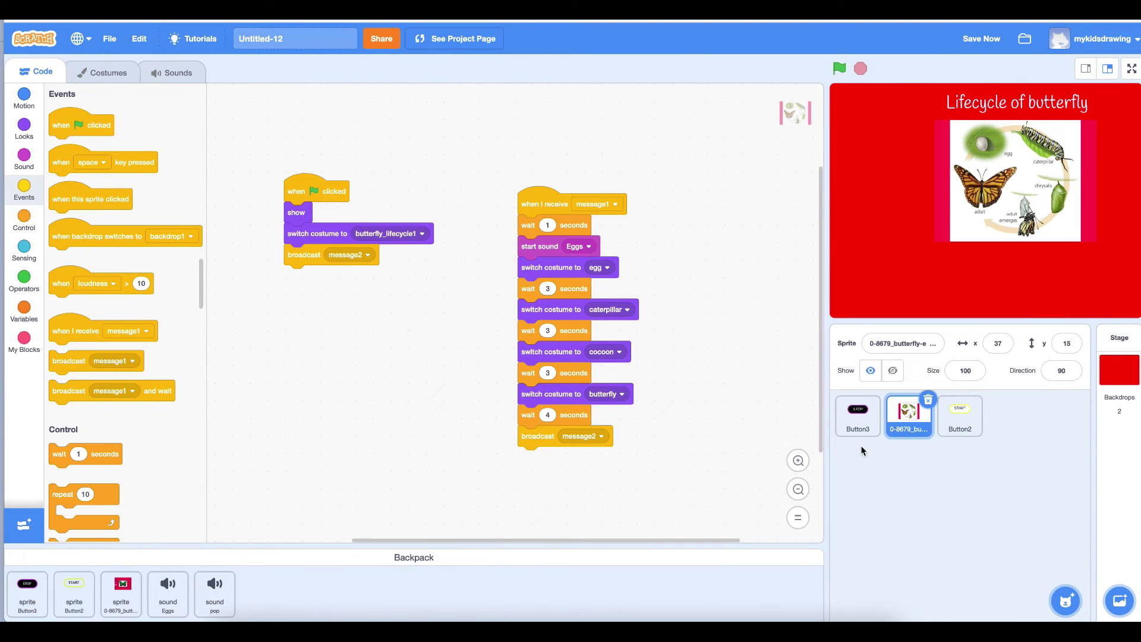
{"action": "left_click", "coordinate": [857, 426]}
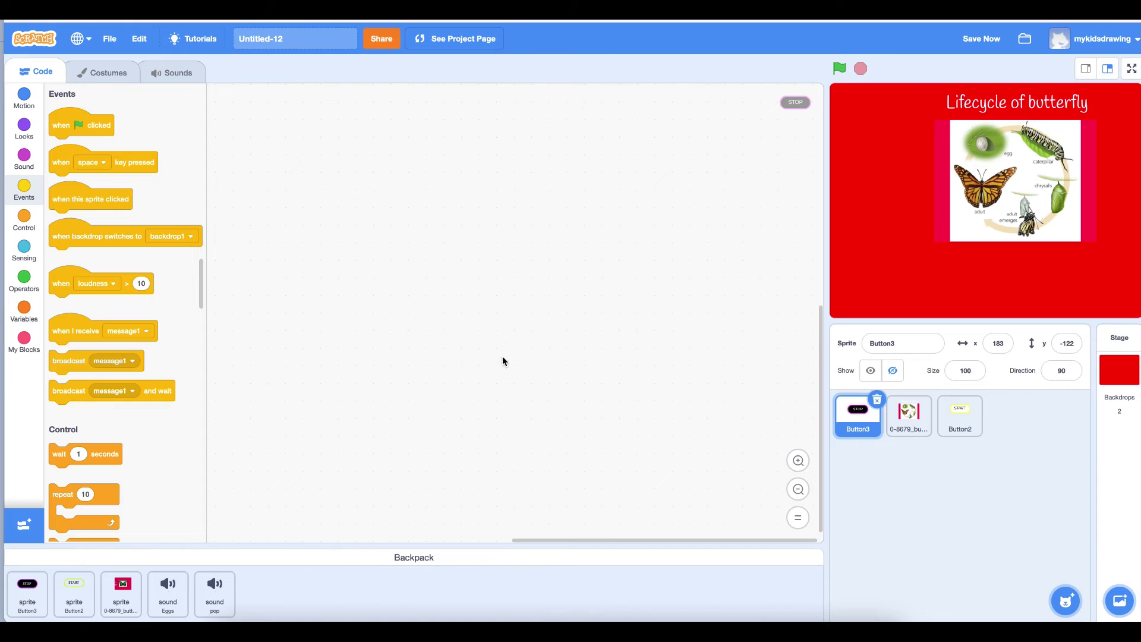
Add a 'when I receive message1' script that shows the STOP button
{"action": "left_click", "coordinate": [25, 223]}
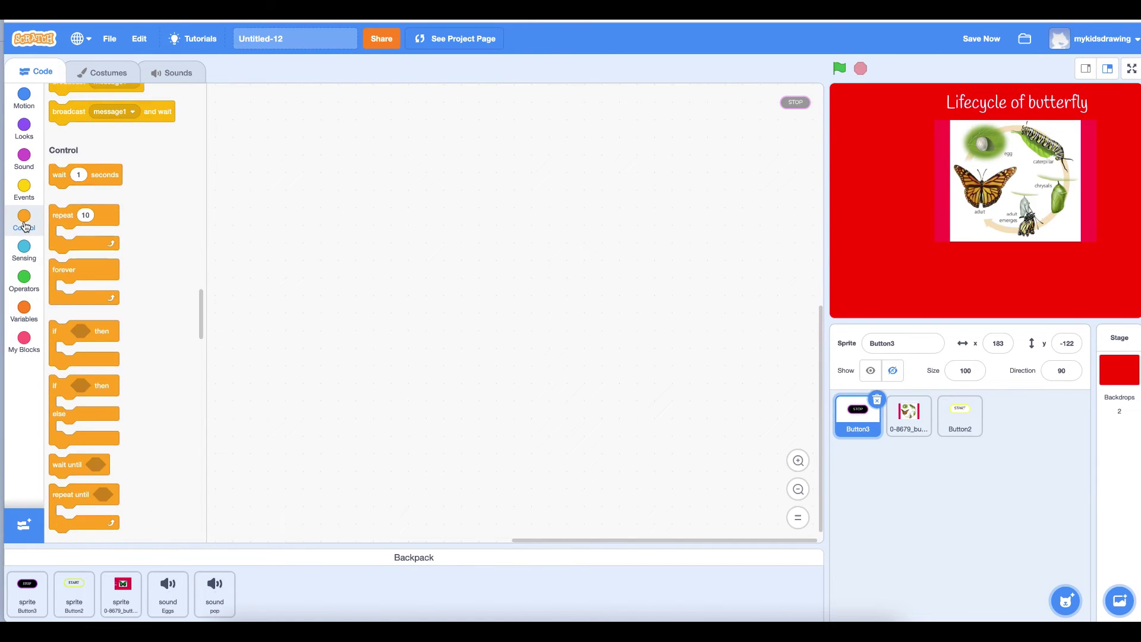
{"action": "scroll", "coordinate": [84, 312], "scroll_direction": "up", "scroll_amount": 5}
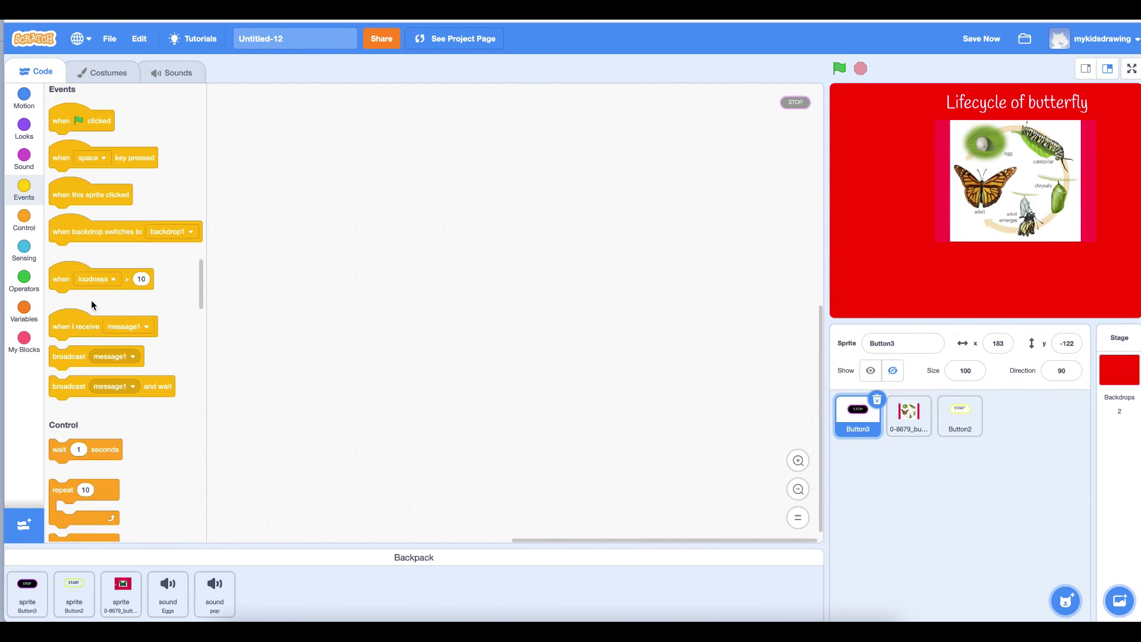
{"action": "left_click_drag", "start_coordinate": [83, 329], "coordinate": [397, 188]}
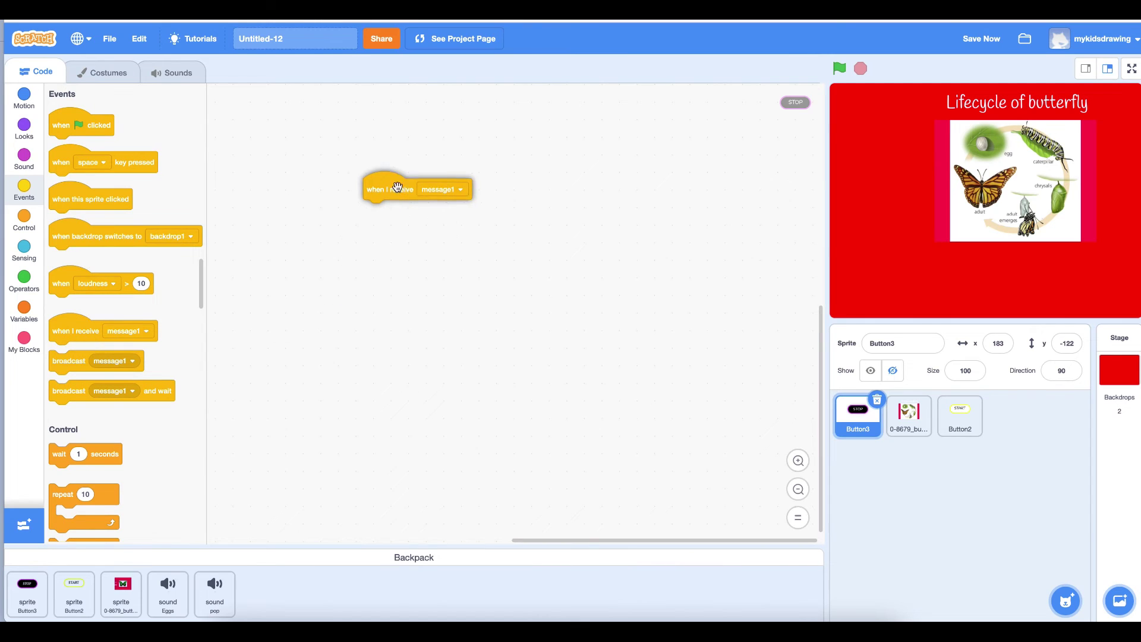
{"action": "left_click", "coordinate": [26, 145]}
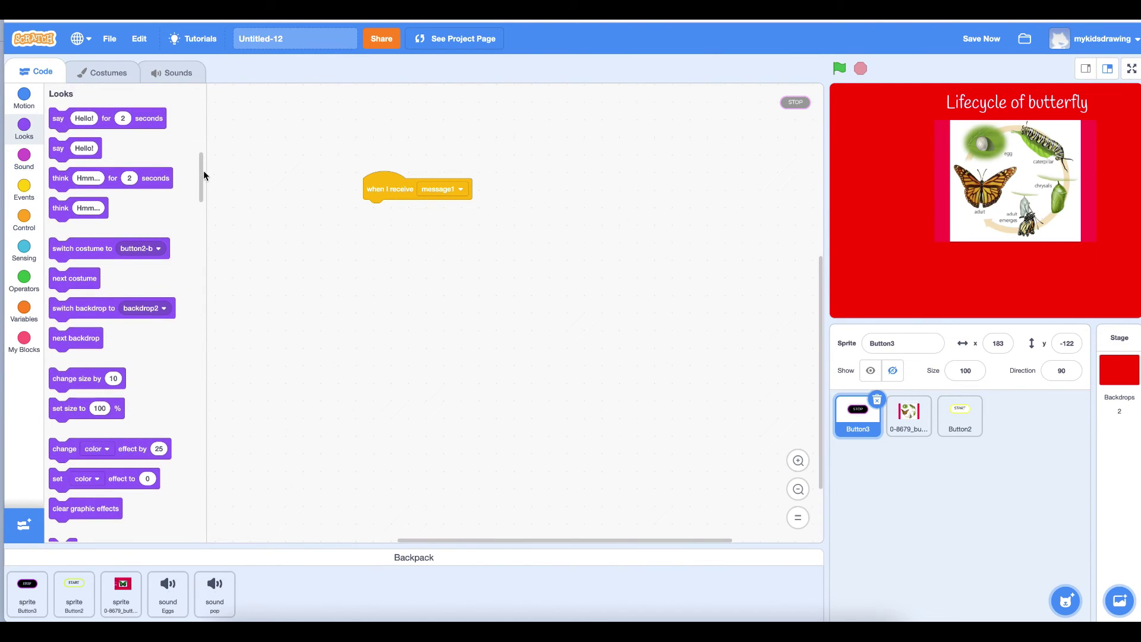
{"action": "left_click_drag", "start_coordinate": [204, 171], "coordinate": [199, 187]}
{"action": "scroll", "coordinate": [196, 210], "scroll_direction": "down", "scroll_amount": 5}
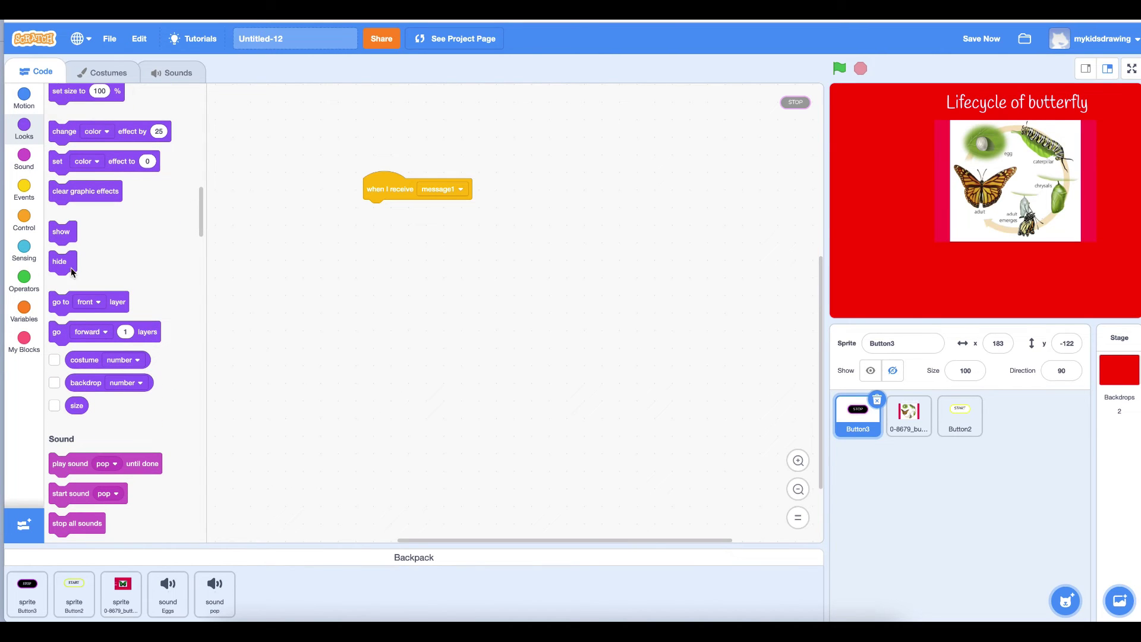
{"action": "left_click_drag", "start_coordinate": [62, 238], "coordinate": [362, 221]}
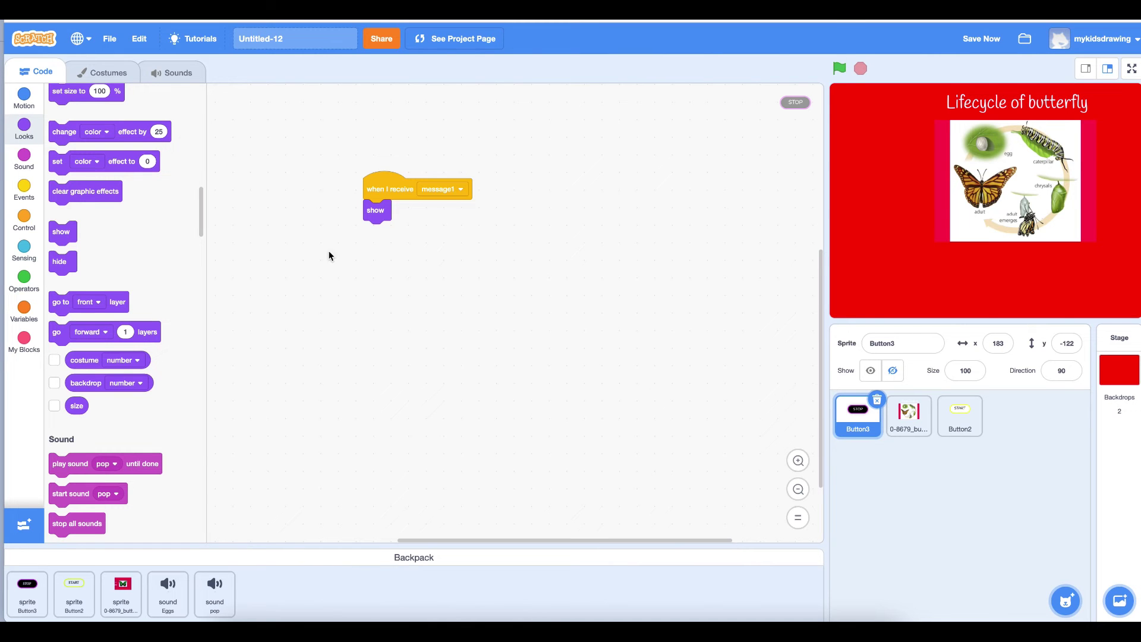
Add a second 'when I receive message1' script that hides the button
{"action": "left_click", "coordinate": [24, 196]}
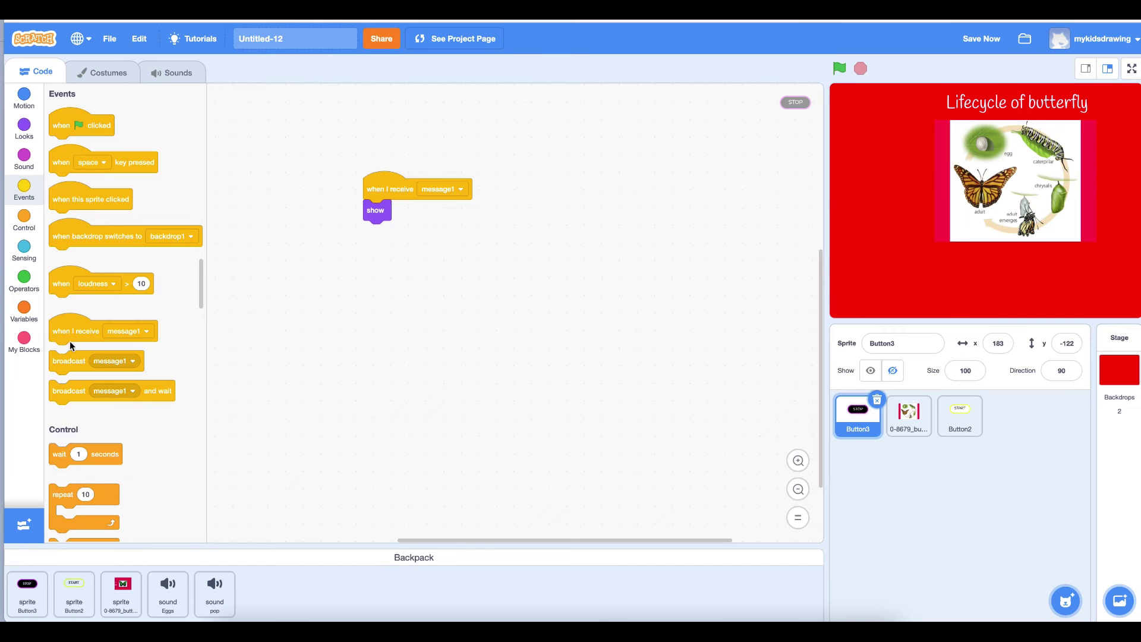
{"action": "mouse_move", "coordinate": [68, 331]}
{"action": "left_mouse_down"}
{"action": "mouse_move", "coordinate": [424, 278]}
{"action": "mouse_move", "coordinate": [416, 268]}
{"action": "left_mouse_up"}
{"action": "left_click", "coordinate": [16, 130]}
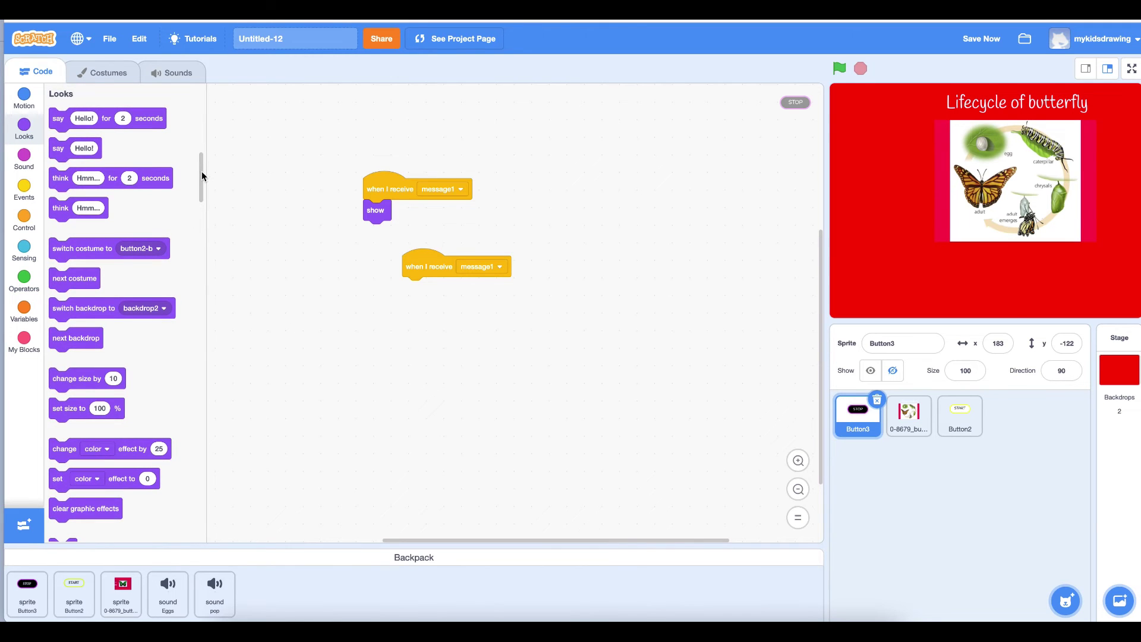
{"action": "left_click_drag", "start_coordinate": [202, 175], "coordinate": [201, 209]}
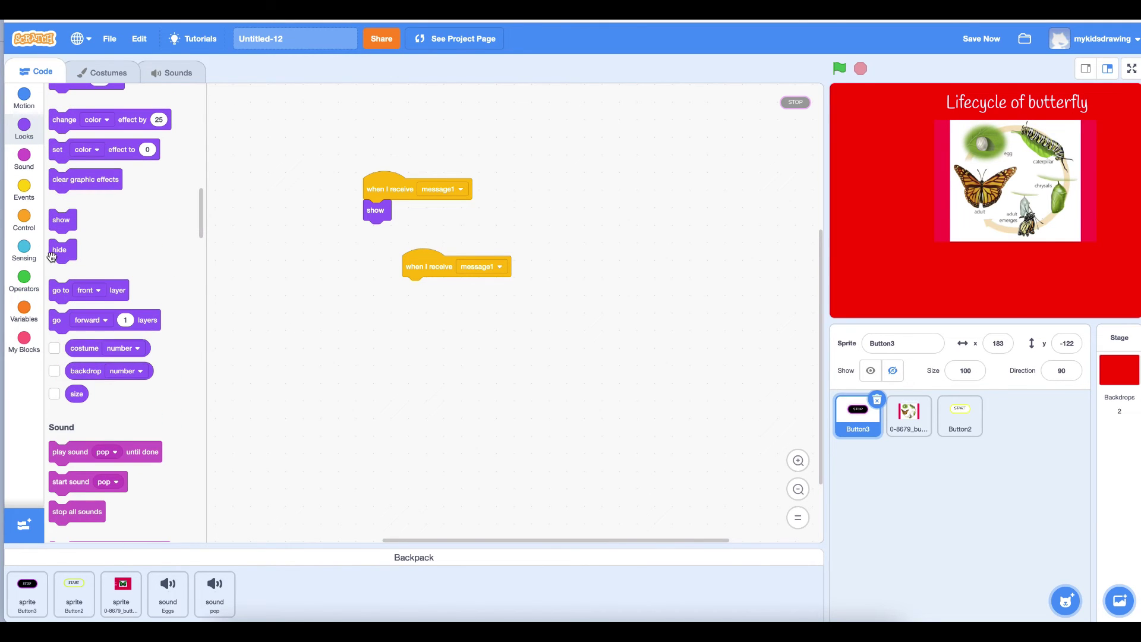
{"action": "left_click_drag", "start_coordinate": [62, 253], "coordinate": [414, 296]}
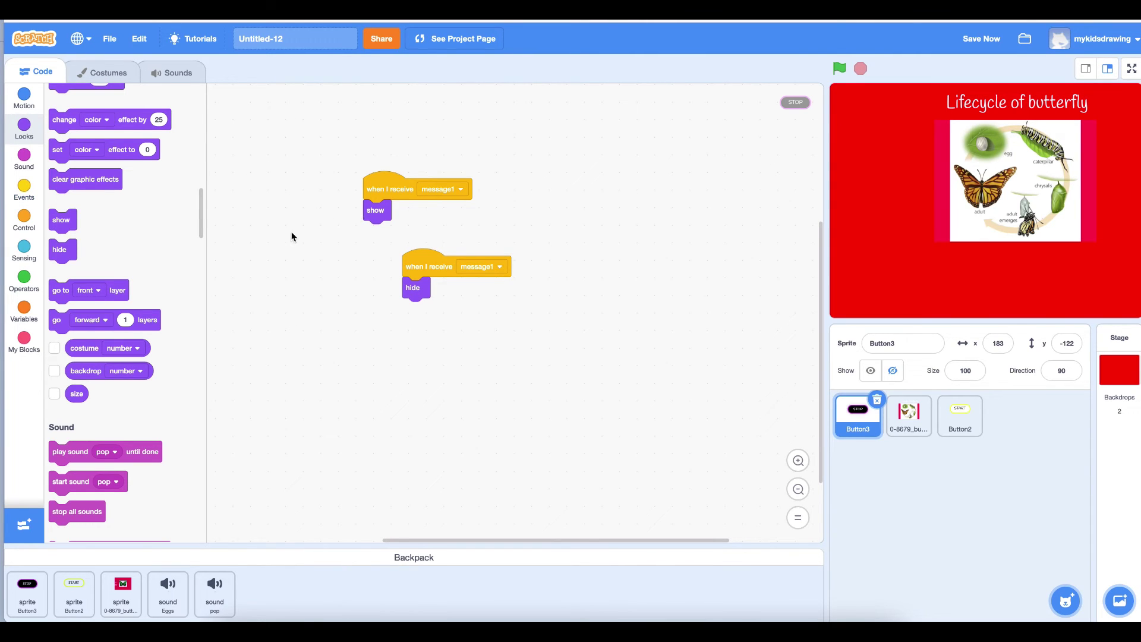
{"action": "left_click", "coordinate": [24, 197]}
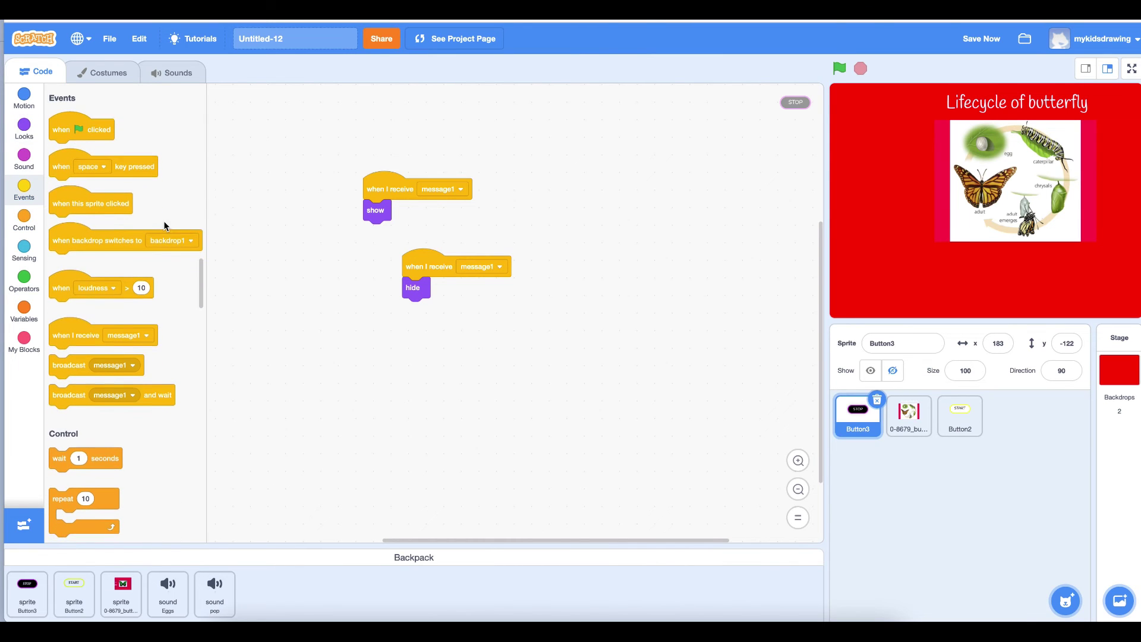
Add 'when this sprite clicked' with a broadcast of a newly created message3
{"action": "left_click_drag", "start_coordinate": [89, 202], "coordinate": [620, 194]}
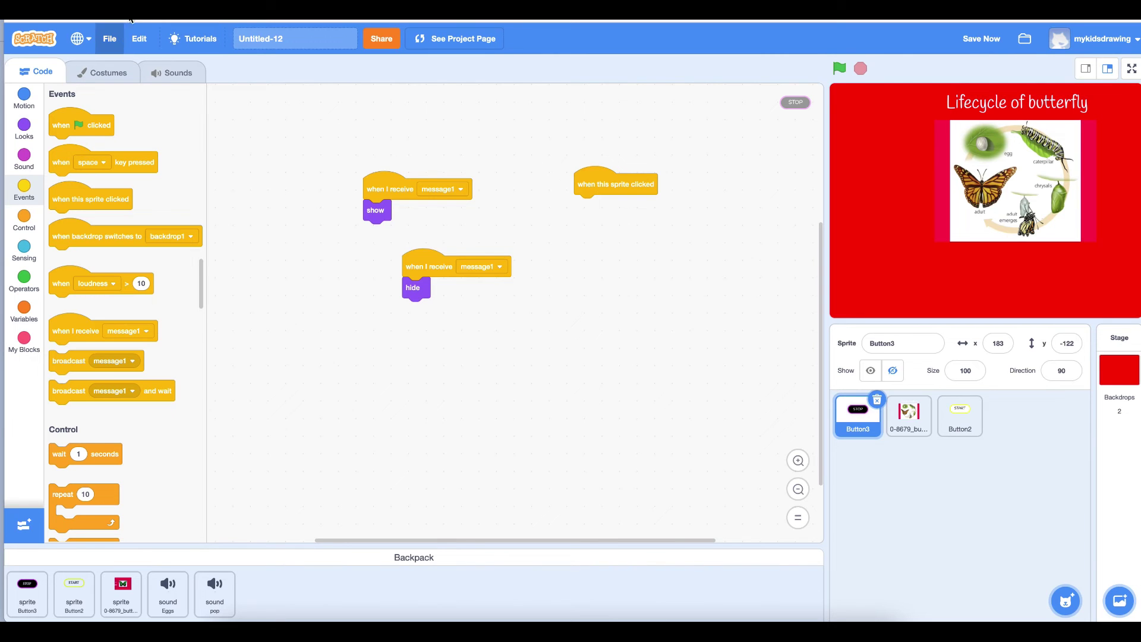
{"action": "left_click_drag", "start_coordinate": [121, 357], "coordinate": [314, 334]}
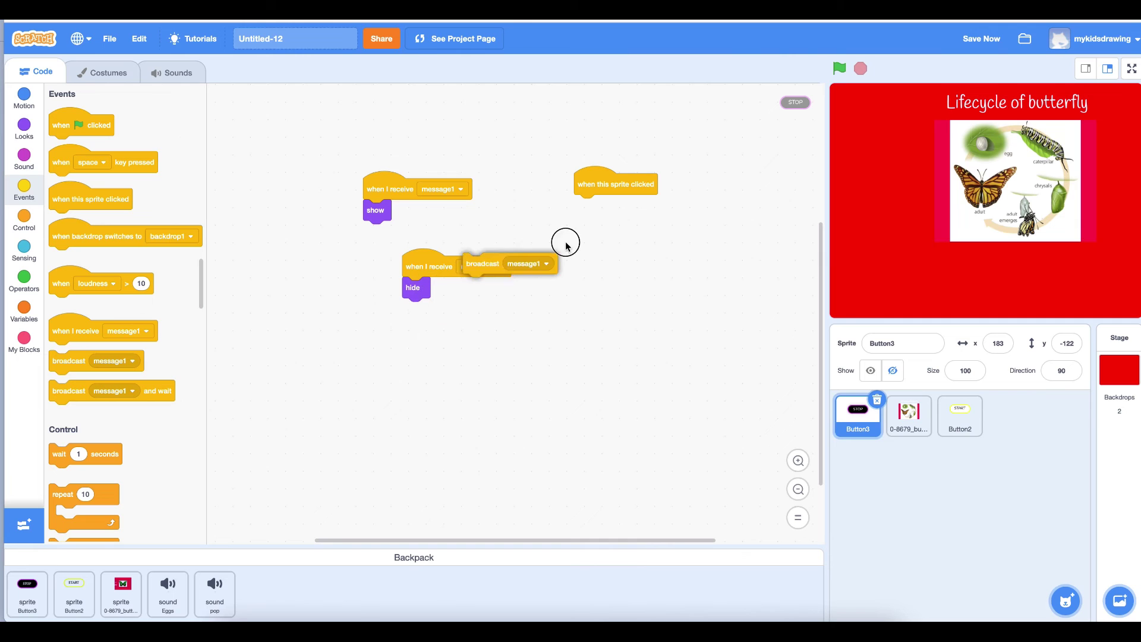
{"action": "left_click_drag", "start_coordinate": [315, 334], "coordinate": [616, 224]}
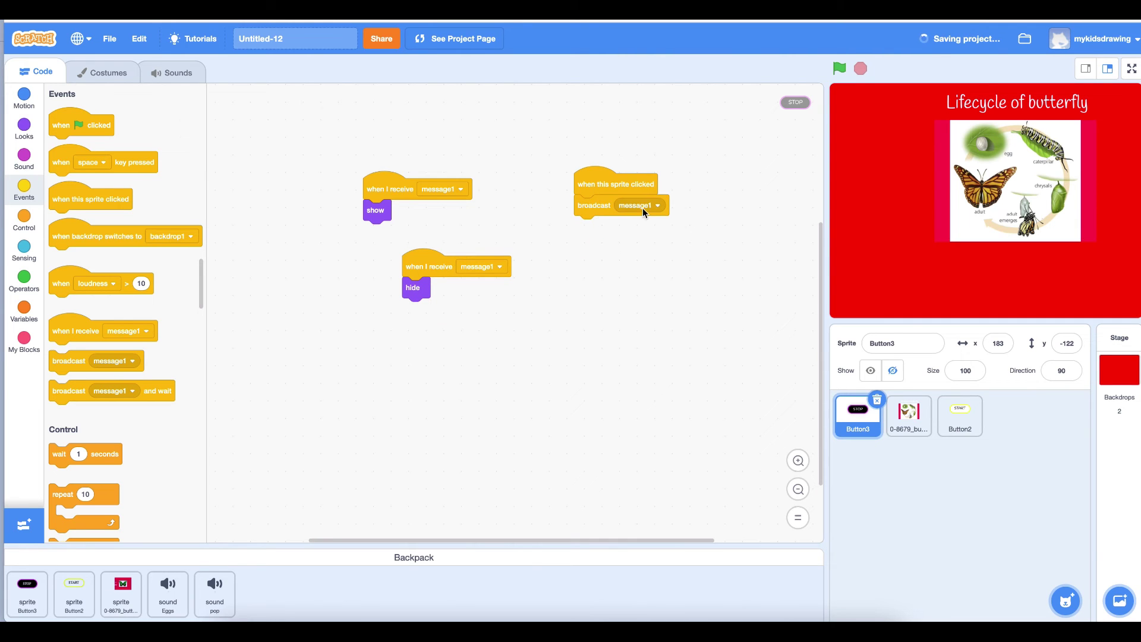
{"action": "left_click", "coordinate": [644, 205]}
{"action": "left_click", "coordinate": [618, 242]}
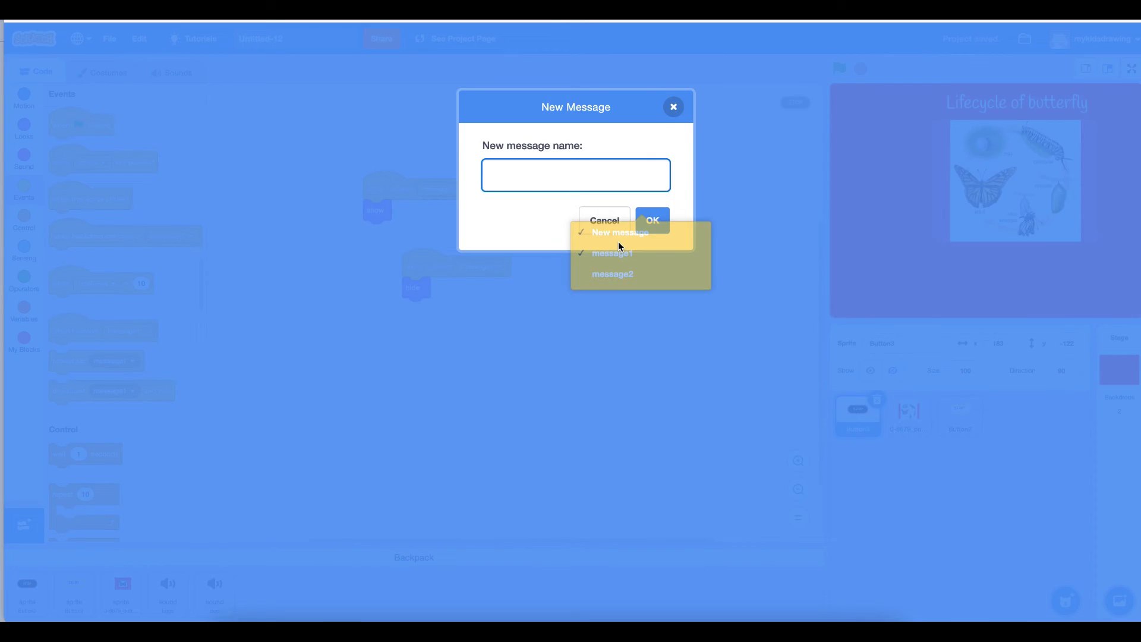
{"action": "type", "text": "me"}
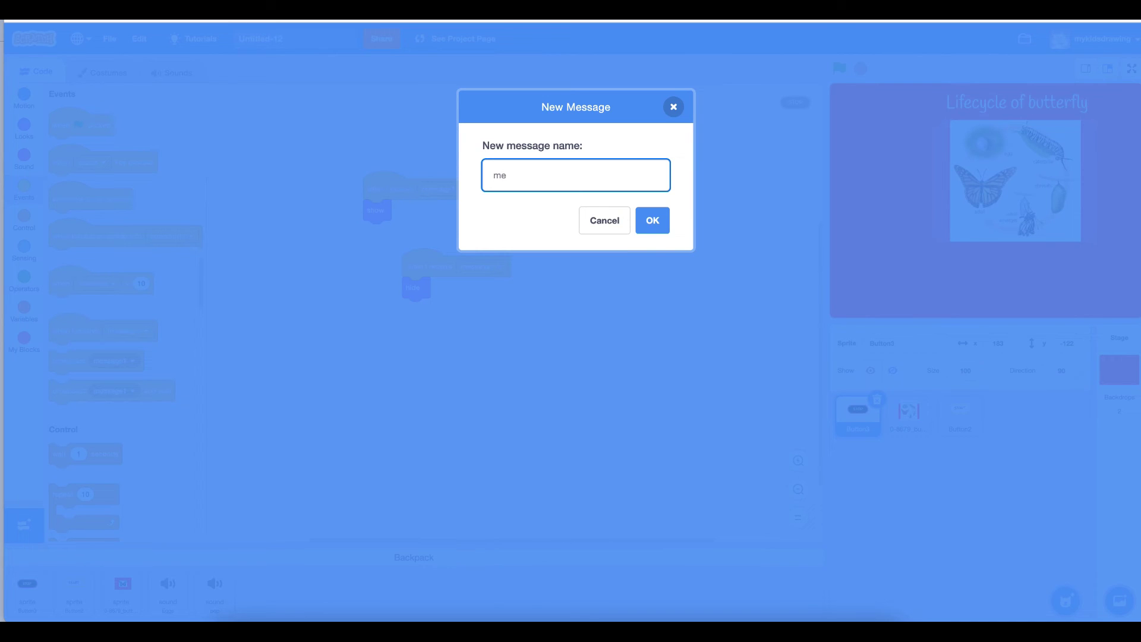
{"action": "type", "text": "ssage"}
{"action": "type", "text": "3"}
{"action": "left_click", "coordinate": [663, 222]}
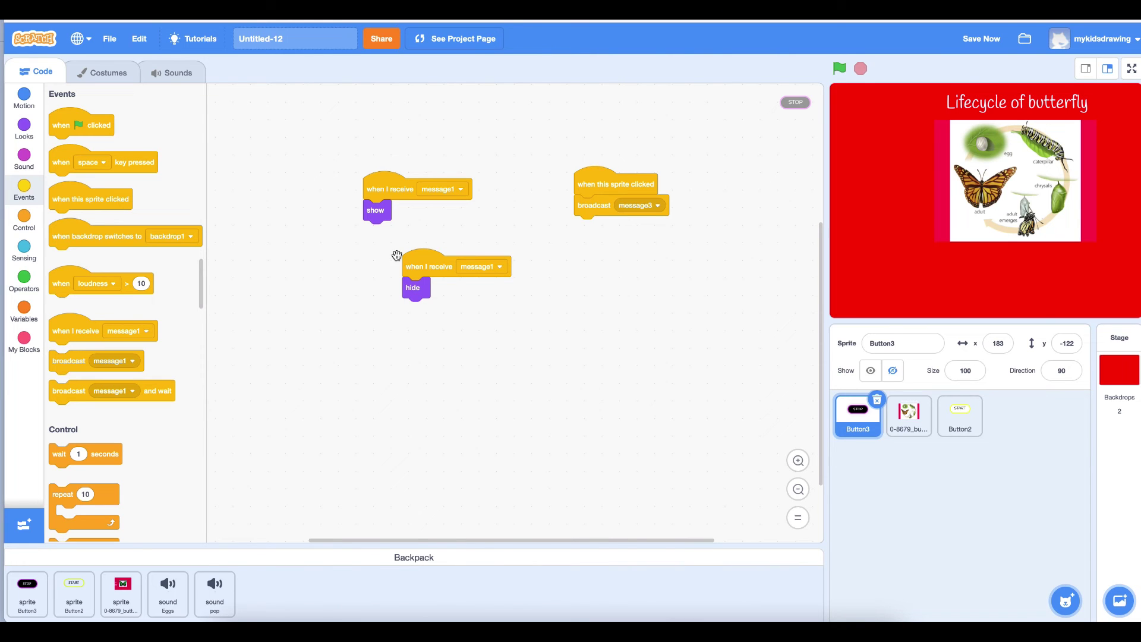
Attach a hide block beneath 'broadcast message3' in the click script
{"action": "left_click", "coordinate": [24, 129]}
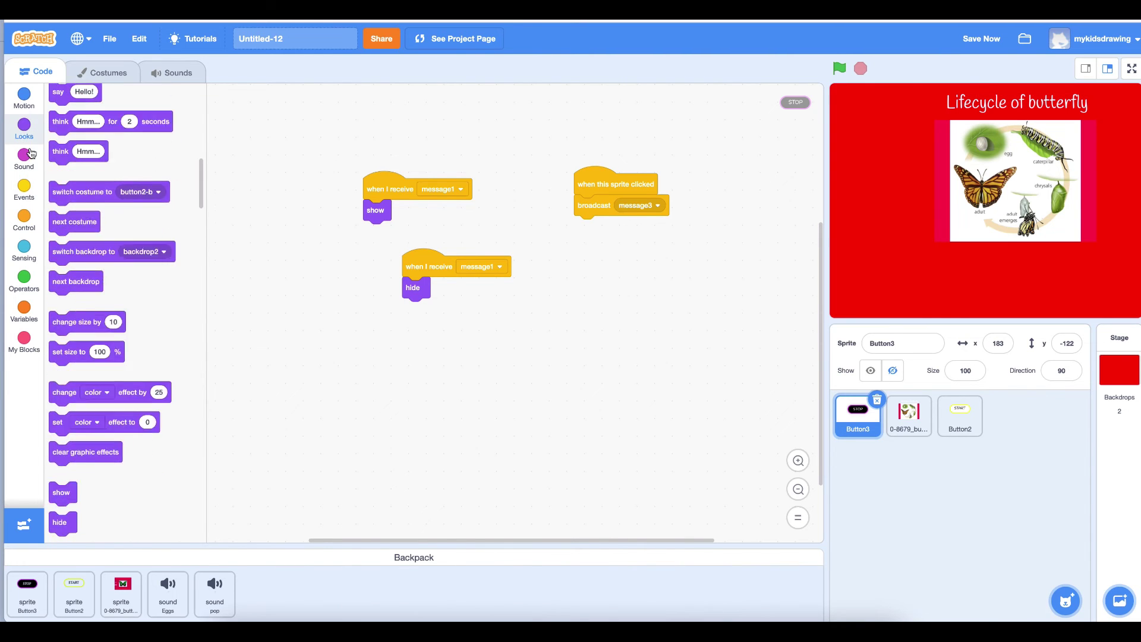
{"action": "left_click_drag", "start_coordinate": [202, 173], "coordinate": [196, 209]}
{"action": "scroll", "coordinate": [198, 217], "scroll_direction": "down", "scroll_amount": 1}
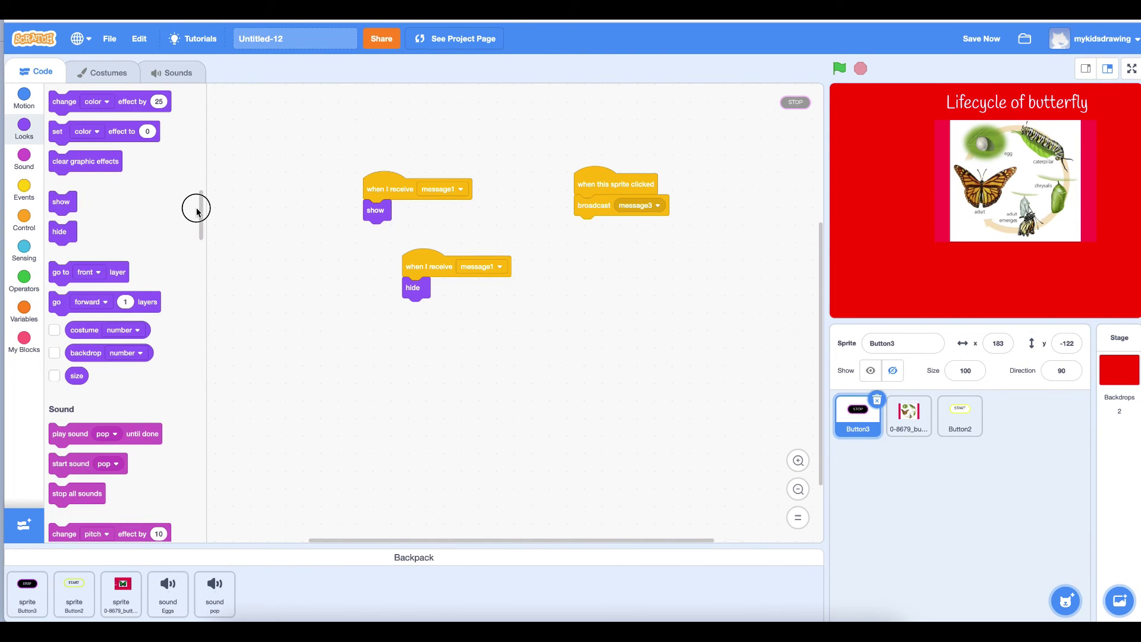
{"action": "left_click_drag", "start_coordinate": [65, 240], "coordinate": [610, 285]}
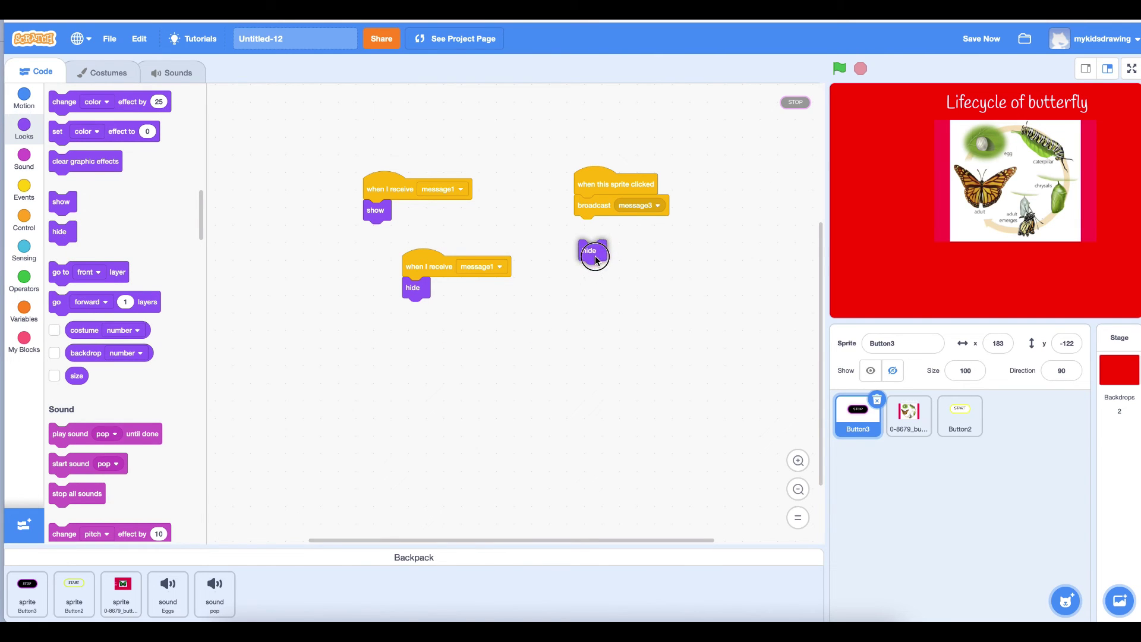
{"action": "left_click_drag", "start_coordinate": [610, 285], "coordinate": [589, 233]}
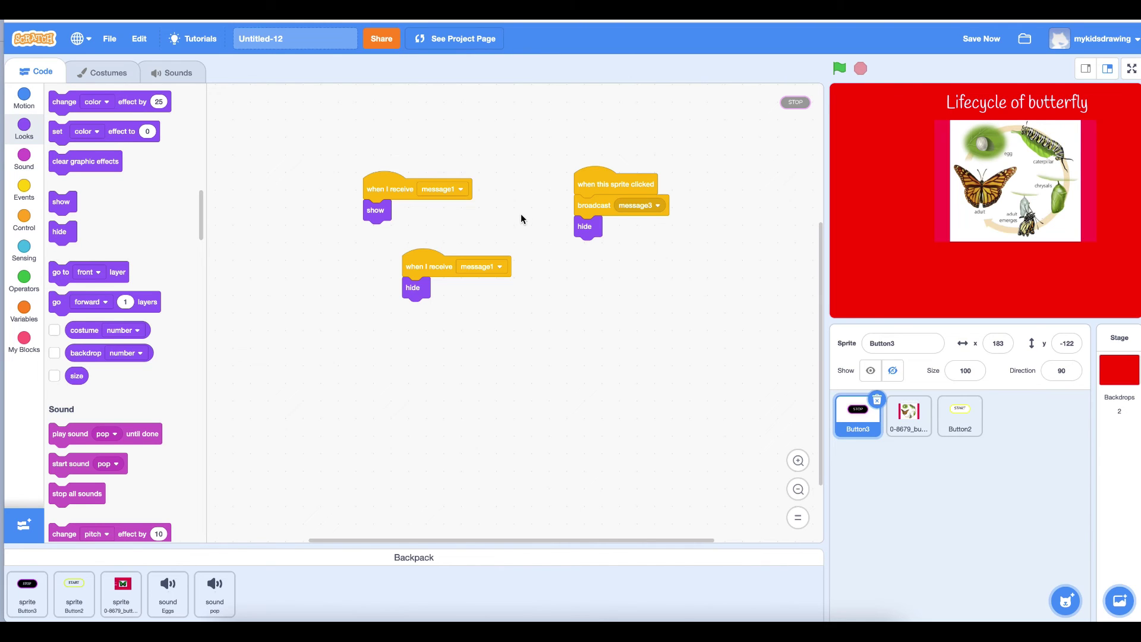
Add a 'when green flag clicked' script to the STOP button for hiding it
{"action": "left_click", "coordinate": [24, 199]}
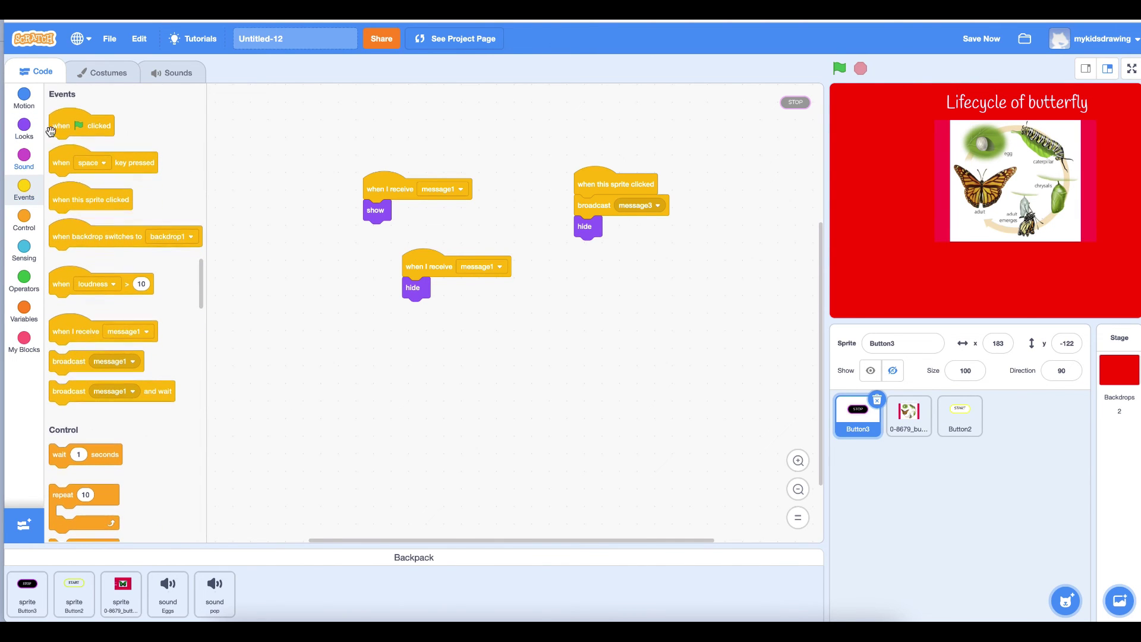
{"action": "mouse_move", "coordinate": [58, 128]}
{"action": "left_mouse_down"}
{"action": "mouse_move", "coordinate": [707, 317]}
{"action": "mouse_move", "coordinate": [691, 310]}
{"action": "left_mouse_up"}
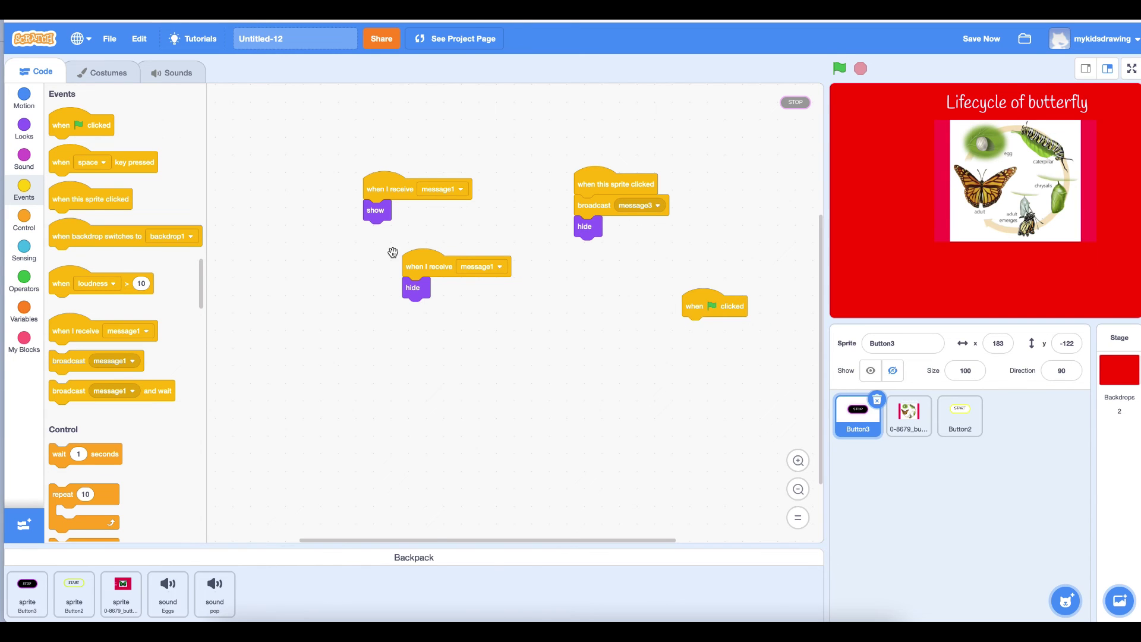
{"action": "left_click", "coordinate": [25, 134]}
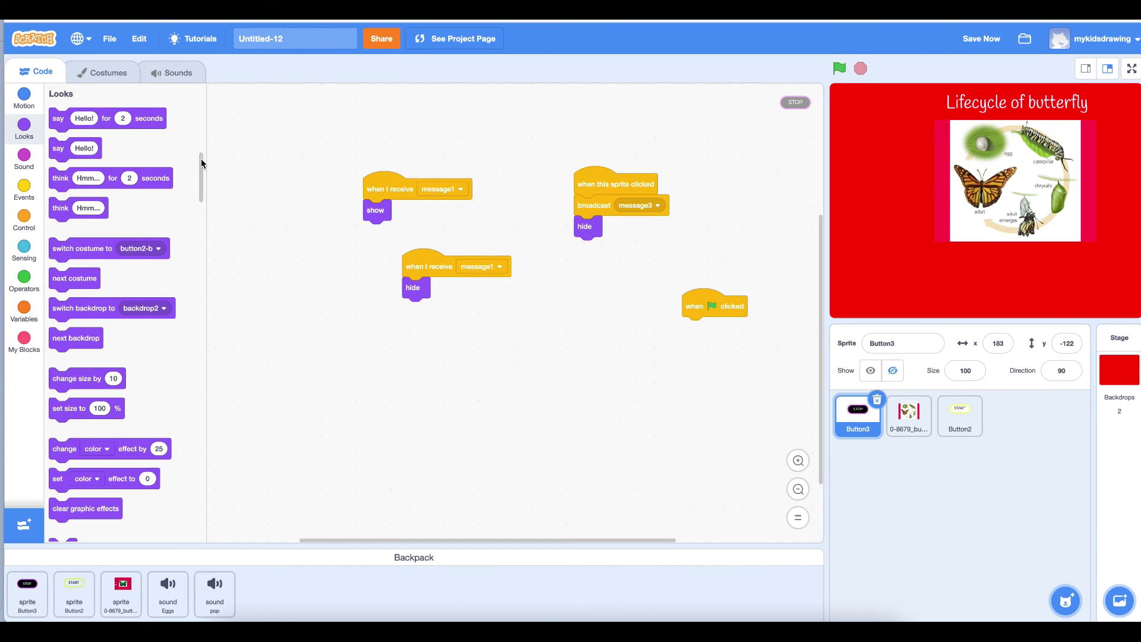
{"action": "left_click_drag", "start_coordinate": [199, 177], "coordinate": [198, 181]}
{"action": "scroll", "coordinate": [198, 181], "scroll_direction": "down", "scroll_amount": 5}
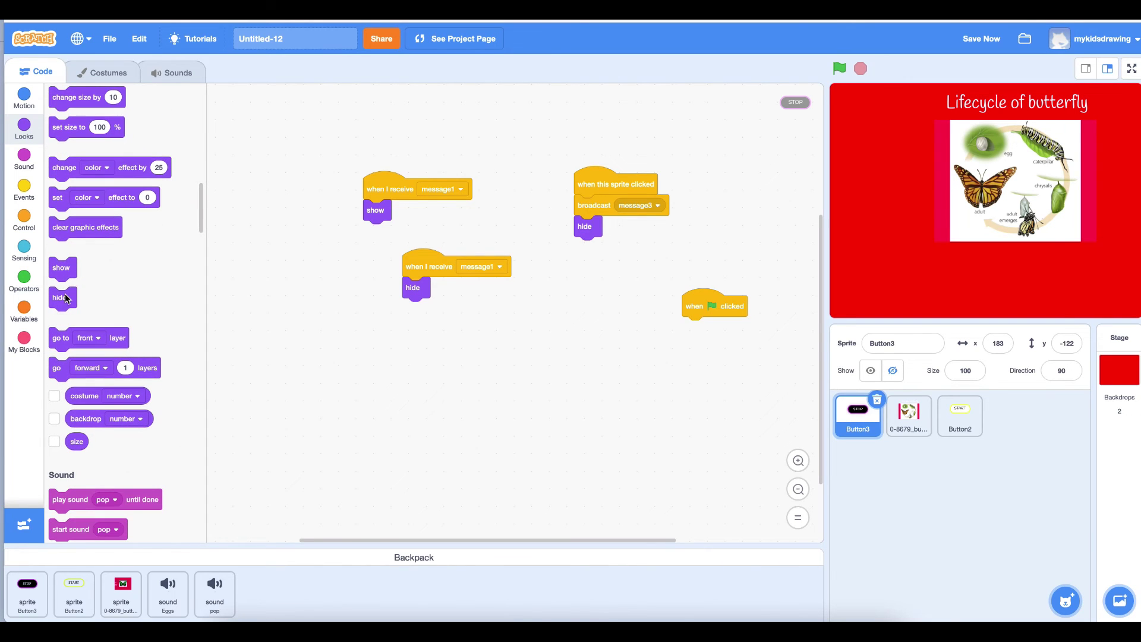
{"action": "left_click_drag", "start_coordinate": [62, 298], "coordinate": [710, 332]}
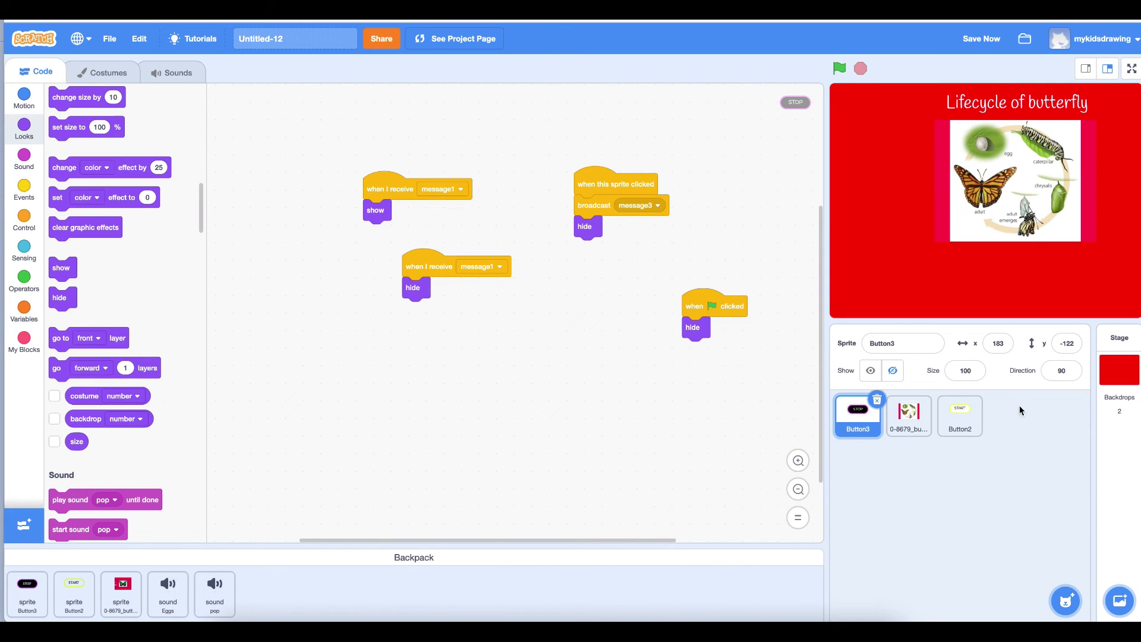
On the butterfly sprite, add a 'when I receive message3' script
{"action": "left_click", "coordinate": [909, 423]}
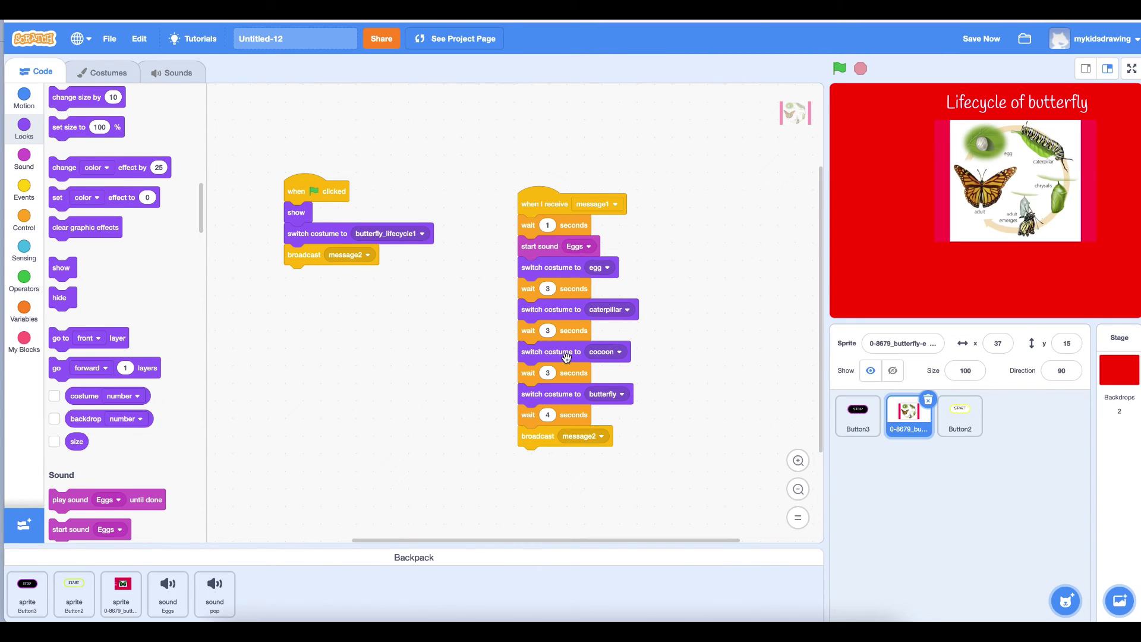
{"action": "left_click", "coordinate": [14, 195]}
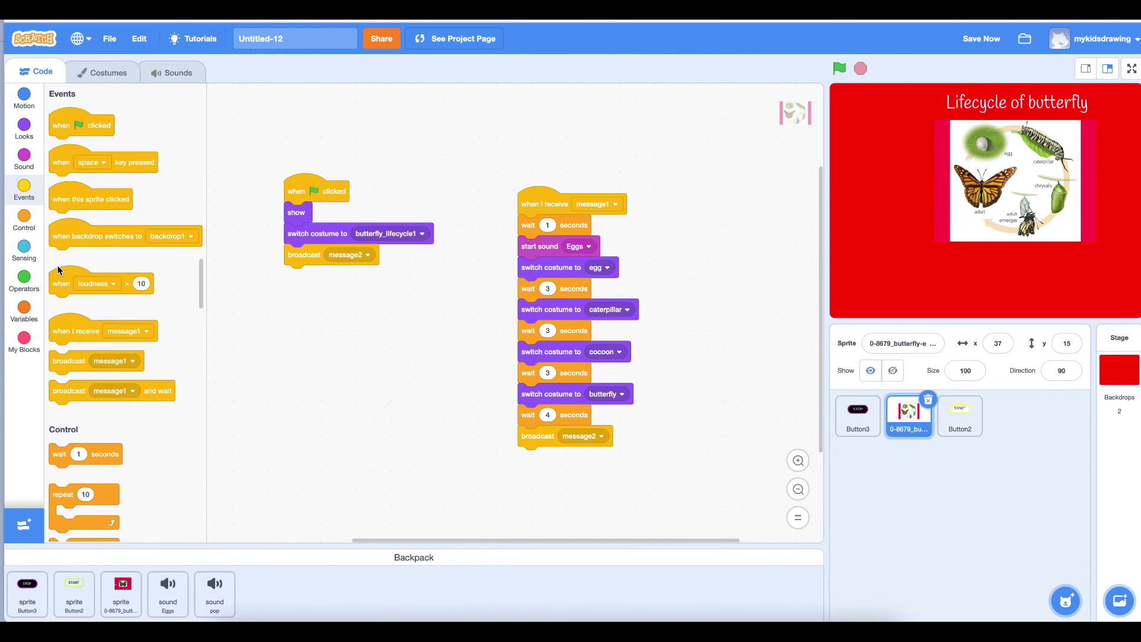
{"action": "mouse_move", "coordinate": [68, 331]}
{"action": "left_mouse_down"}
{"action": "mouse_move", "coordinate": [275, 361]}
{"action": "mouse_move", "coordinate": [328, 344]}
{"action": "left_mouse_up"}
{"action": "left_click", "coordinate": [353, 347]}
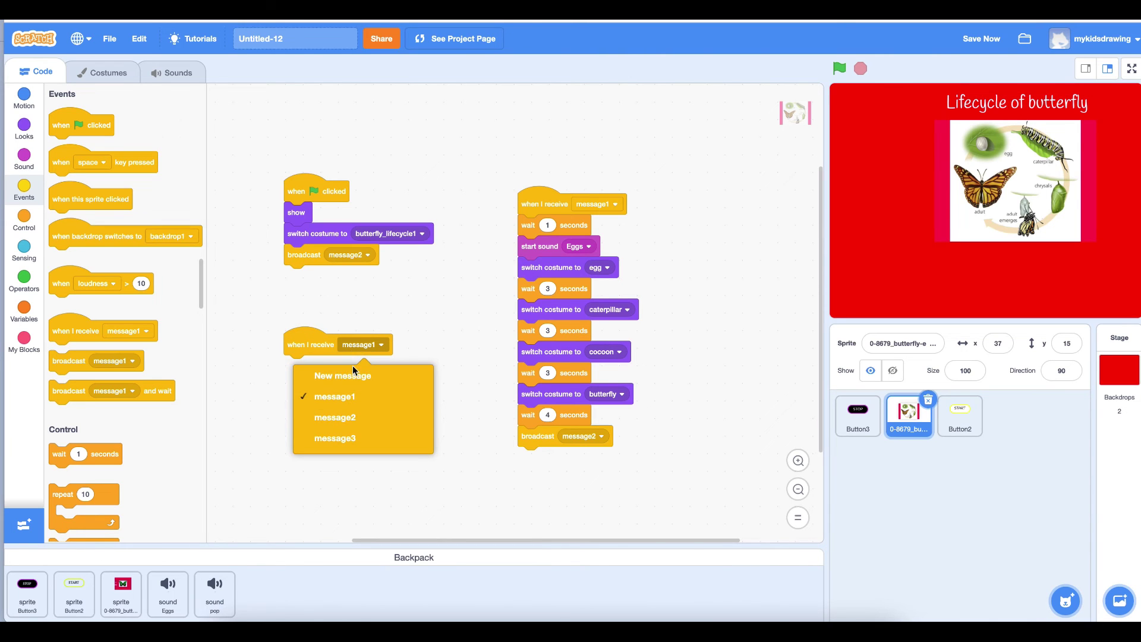
{"action": "left_click", "coordinate": [337, 439]}
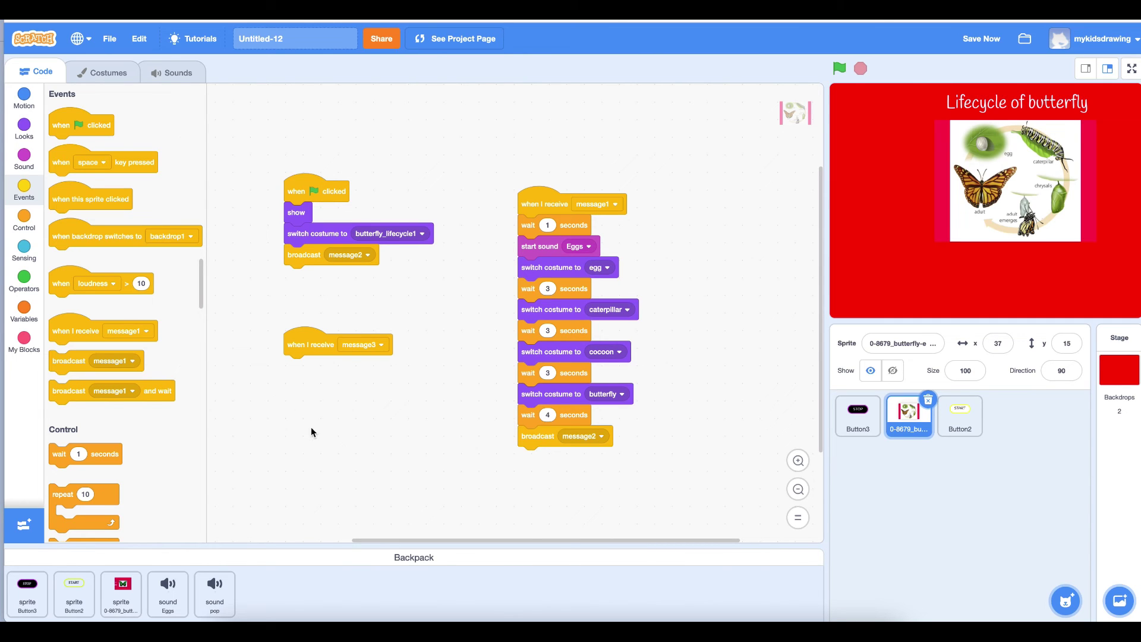
{"action": "left_click", "coordinate": [27, 142]}
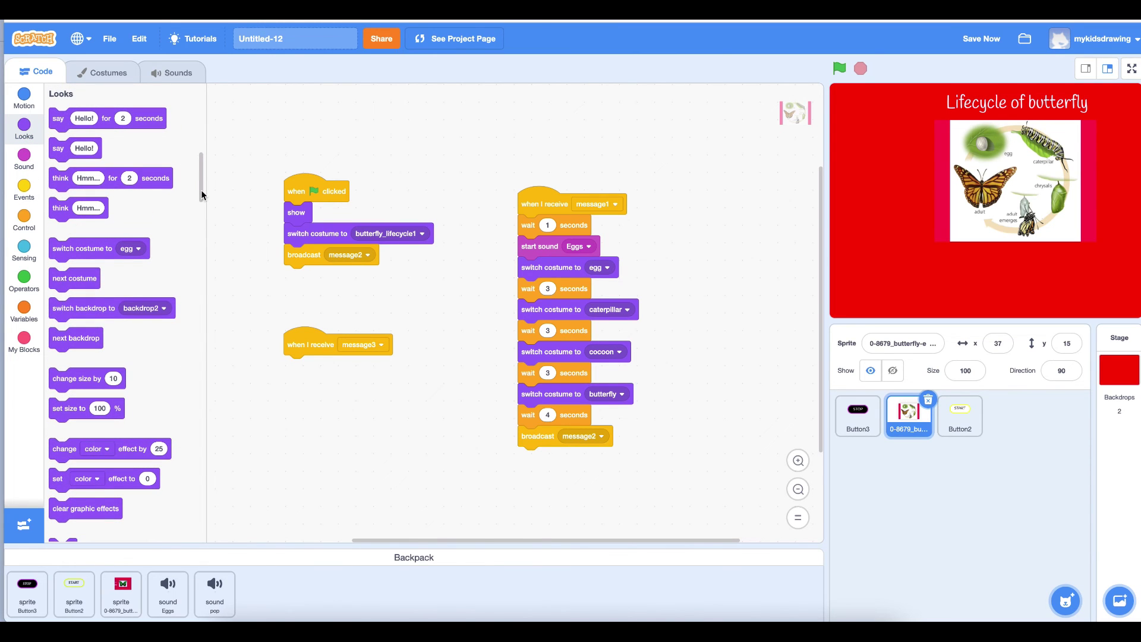
{"action": "left_click_drag", "start_coordinate": [201, 191], "coordinate": [193, 210]}
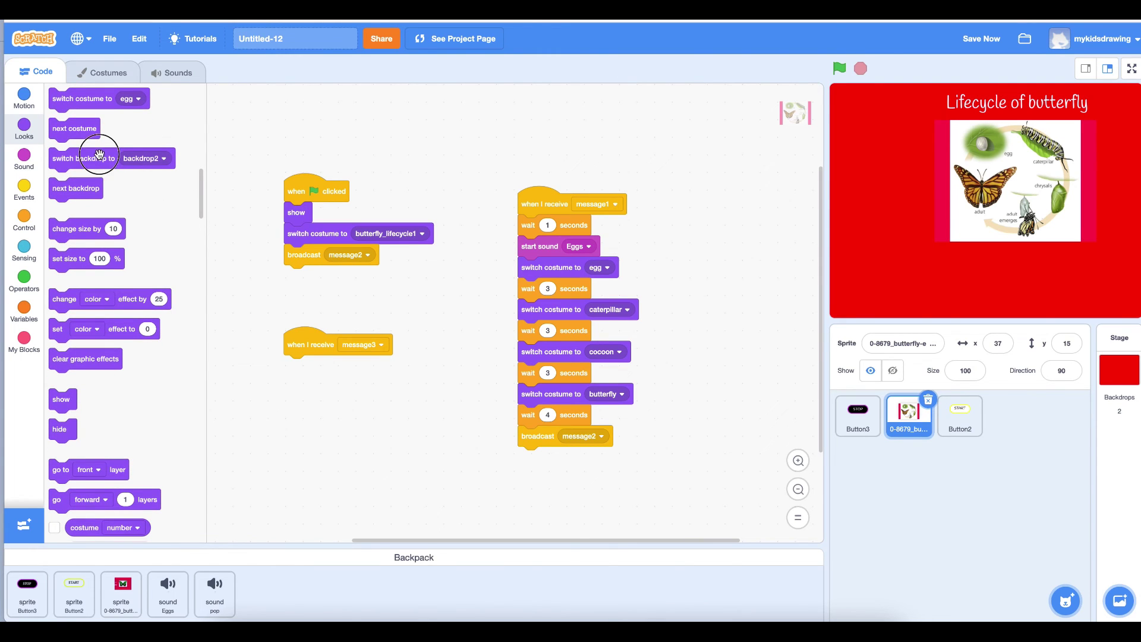
{"action": "scroll", "coordinate": [105, 171], "scroll_direction": "up", "scroll_amount": 1}
{"action": "scroll", "coordinate": [106, 172], "scroll_direction": "up", "scroll_amount": 1}
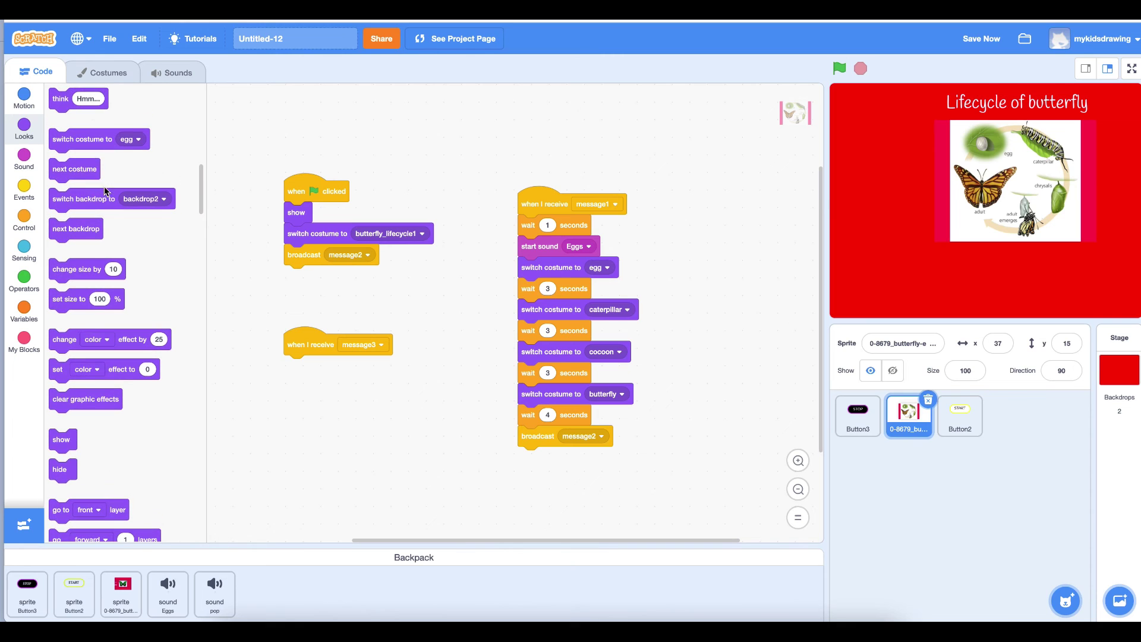
Attach a switch costume set to butterfly_lifecycle1 and test with the green flag
{"action": "left_click_drag", "start_coordinate": [107, 151], "coordinate": [374, 380]}
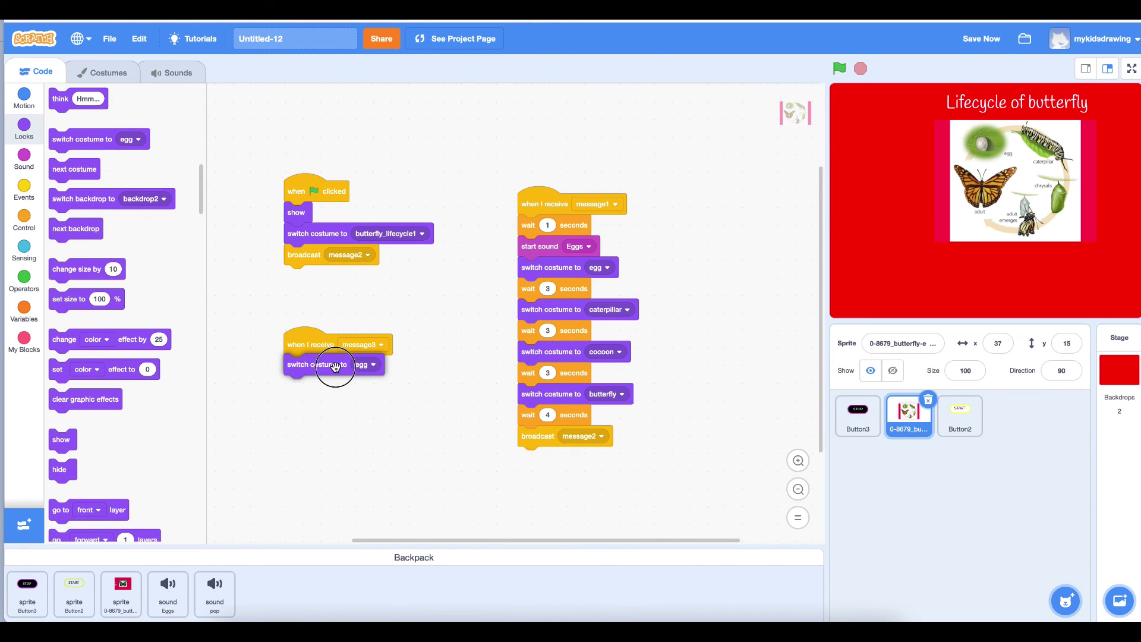
{"action": "left_click", "coordinate": [367, 367]}
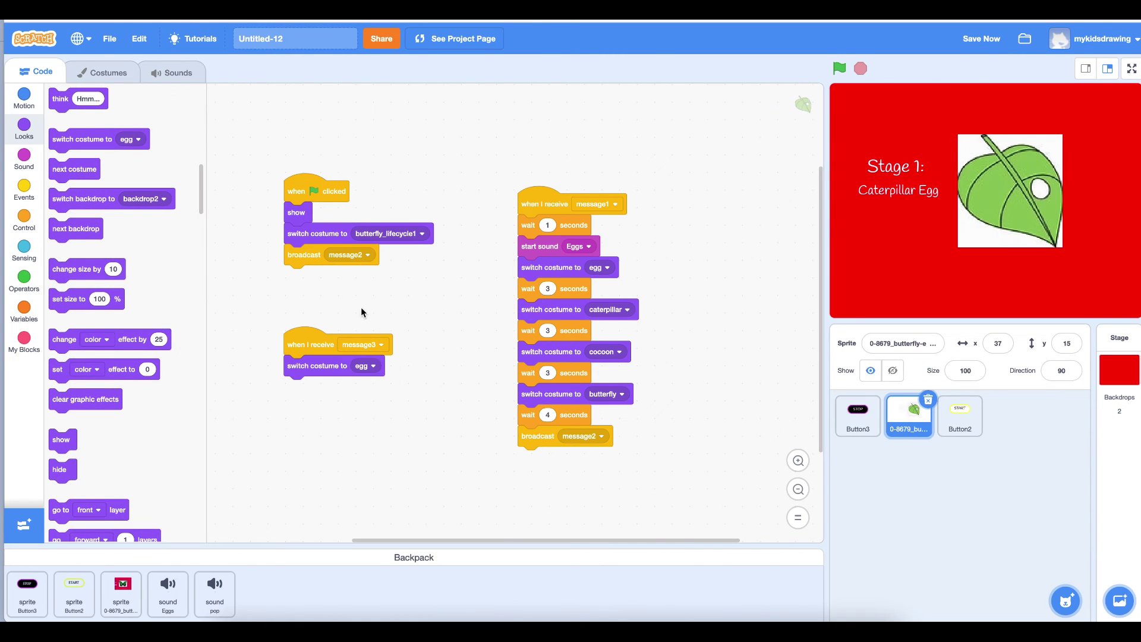
{"action": "left_click", "coordinate": [362, 372]}
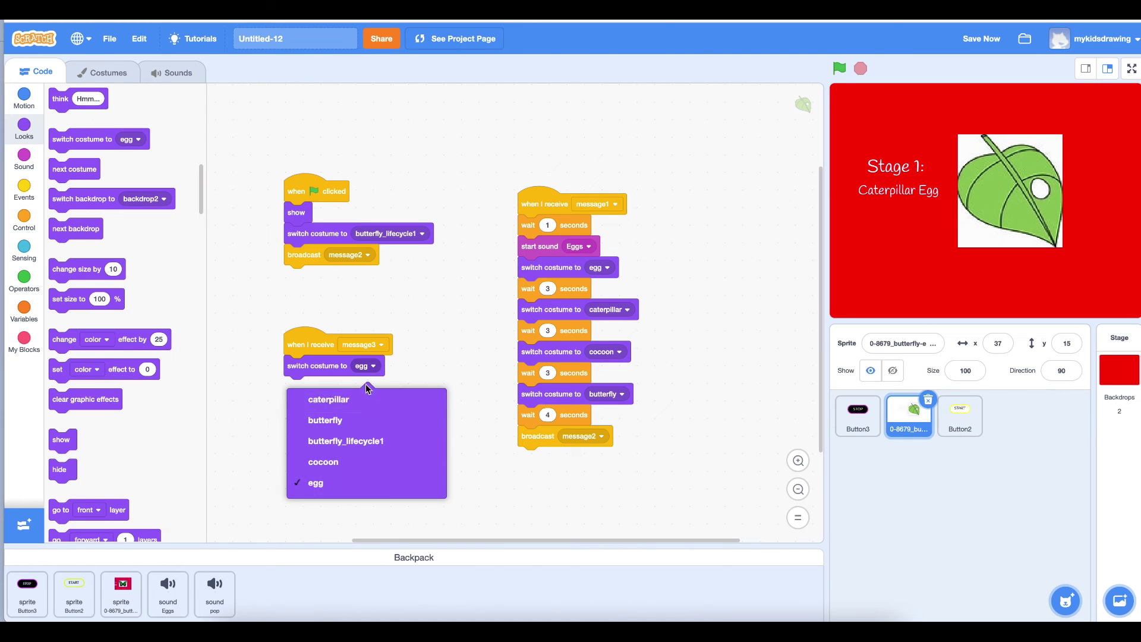
{"action": "left_click", "coordinate": [359, 442]}
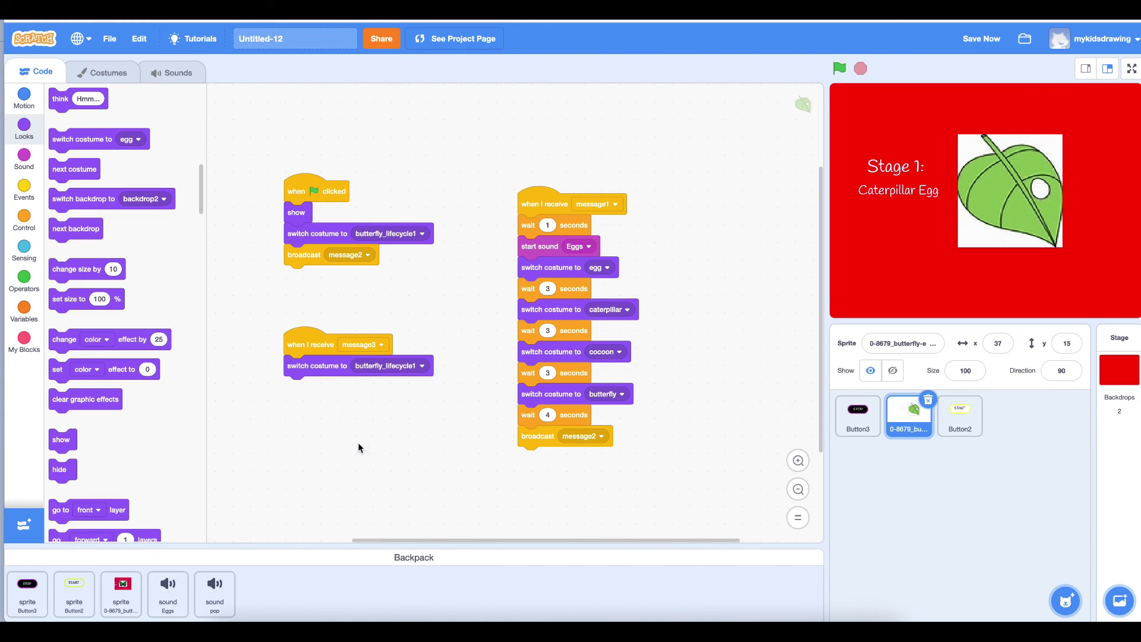
{"action": "left_click", "coordinate": [839, 69]}
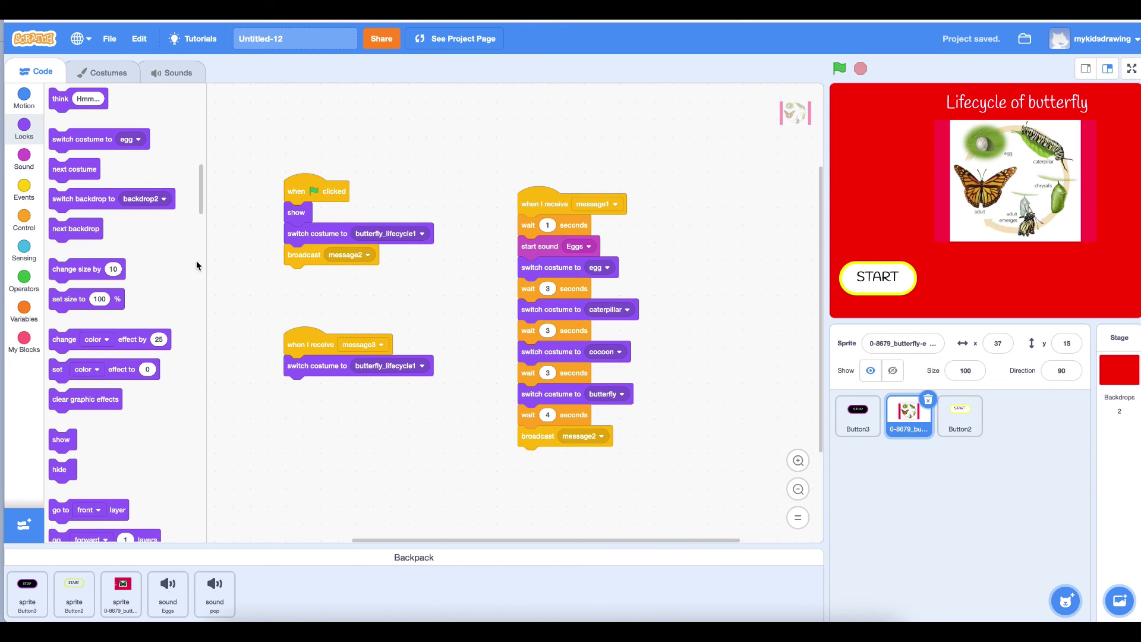
Add 'broadcast message1' below the costume switch and stop the running project
{"action": "left_click", "coordinate": [23, 190]}
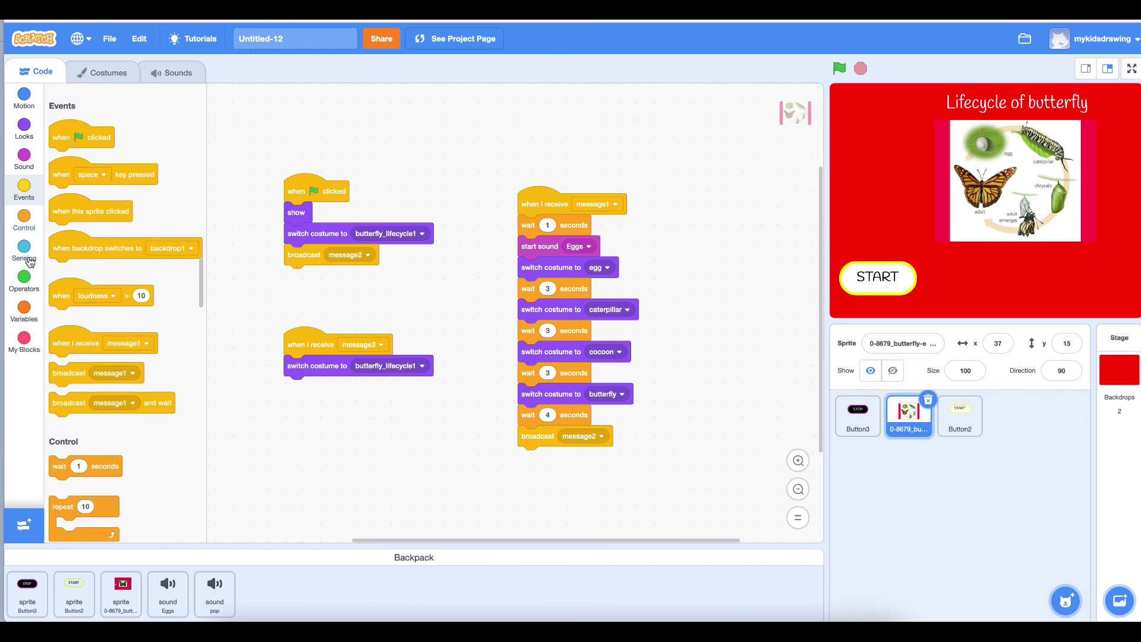
{"action": "left_click", "coordinate": [70, 392]}
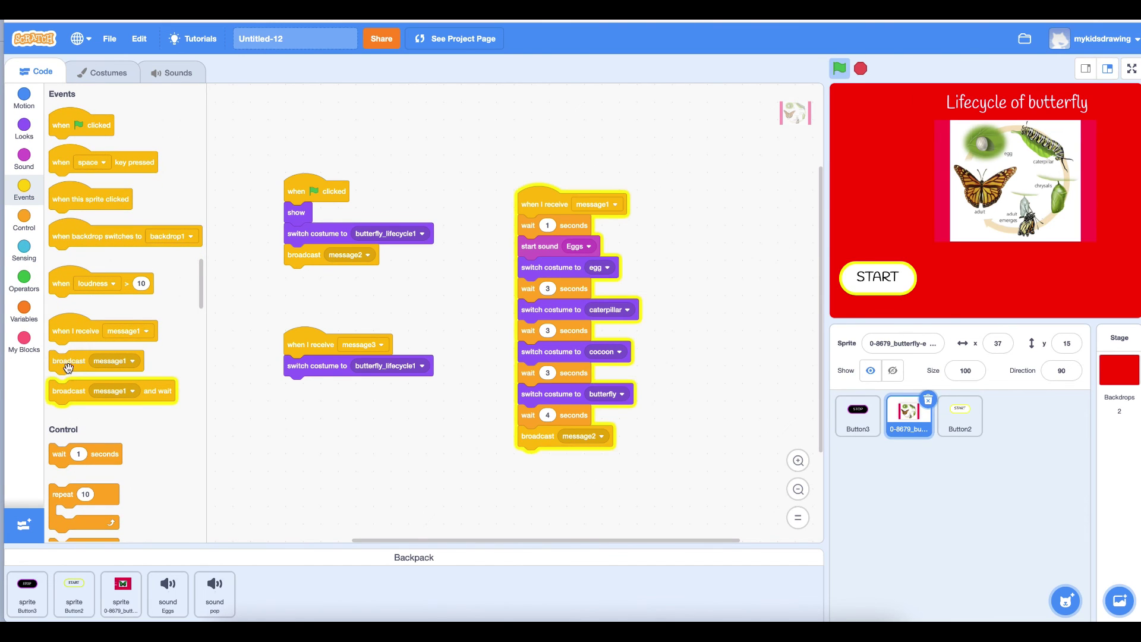
{"action": "left_click_drag", "start_coordinate": [68, 366], "coordinate": [301, 392]}
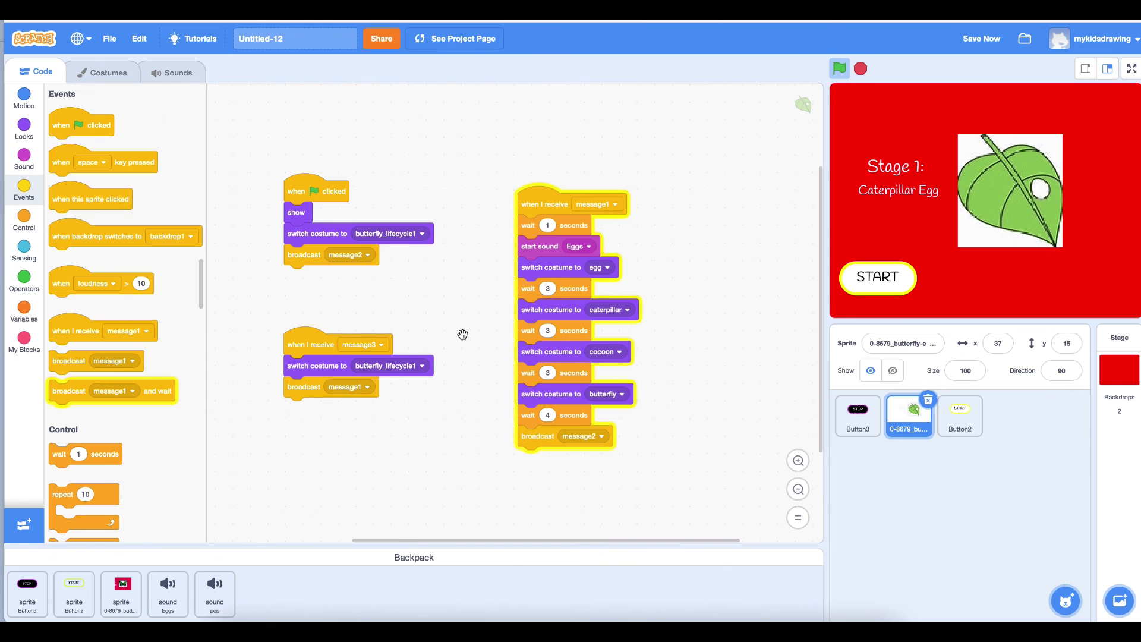
{"action": "left_click", "coordinate": [859, 70]}
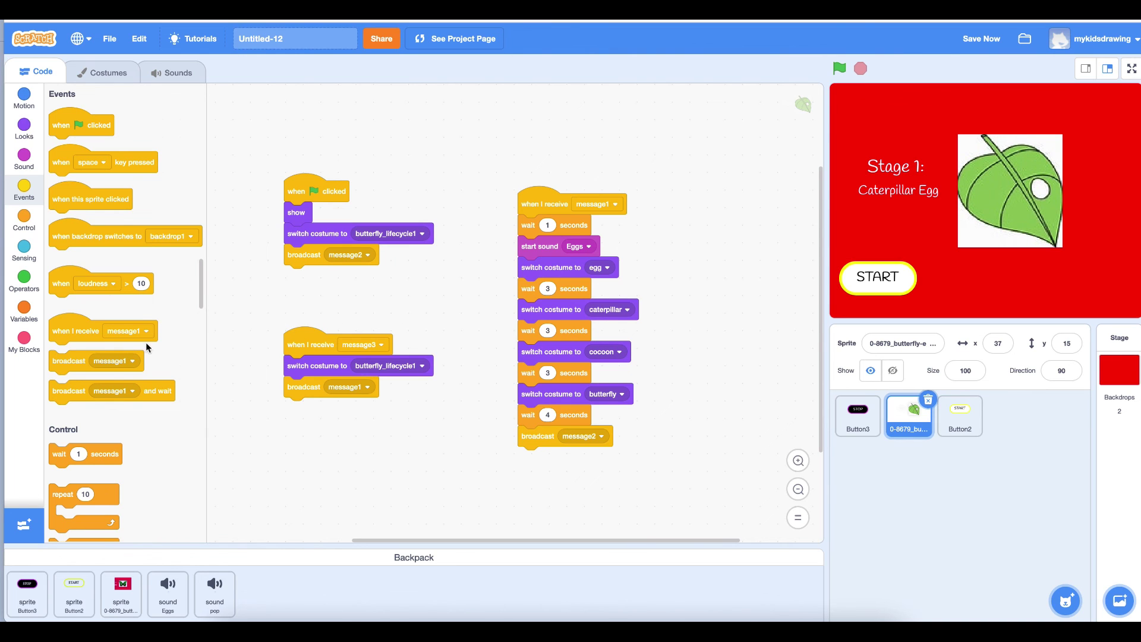
{"action": "left_click_drag", "start_coordinate": [203, 287], "coordinate": [196, 343]}
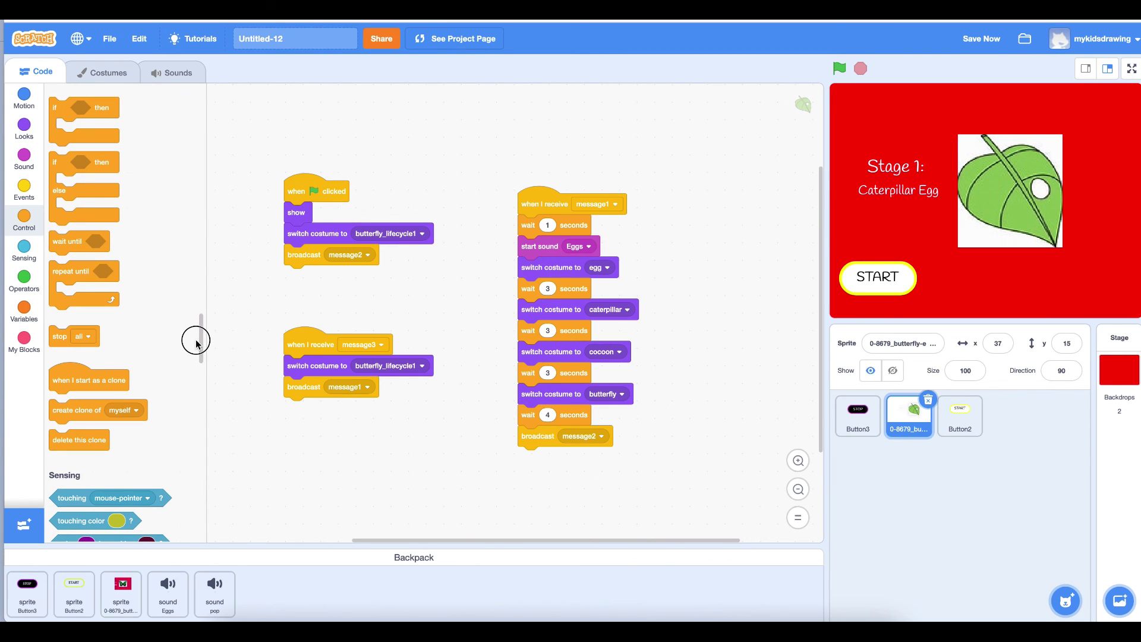
Add 'stop all' under 'broadcast message1' and rerun with the green flag
{"action": "left_click_drag", "start_coordinate": [71, 342], "coordinate": [307, 406]}
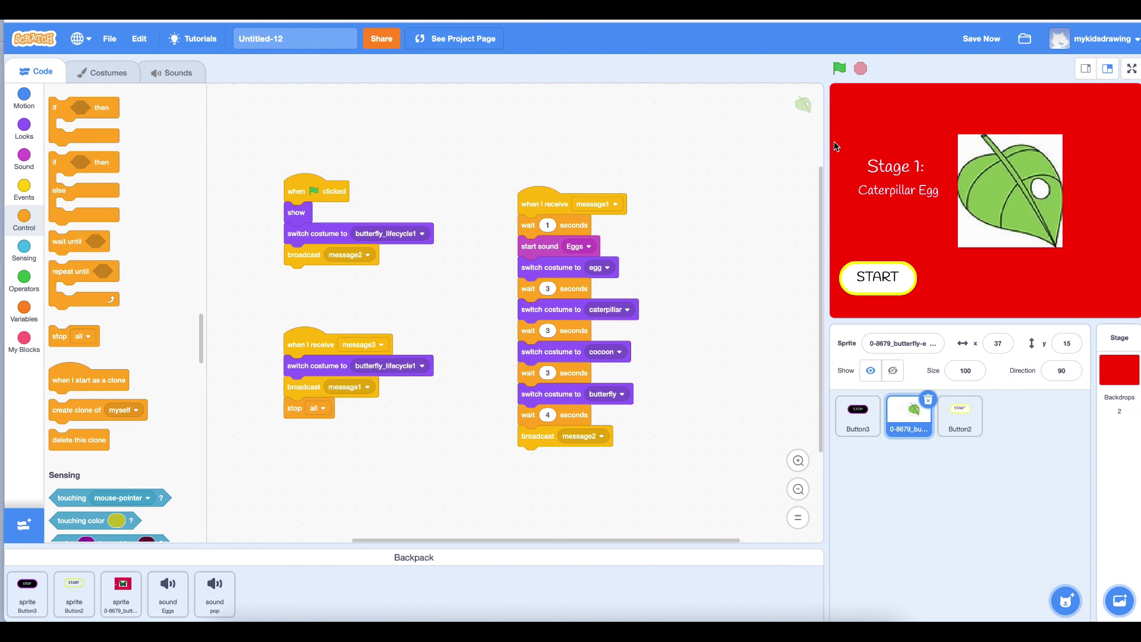
{"action": "left_click", "coordinate": [839, 69]}
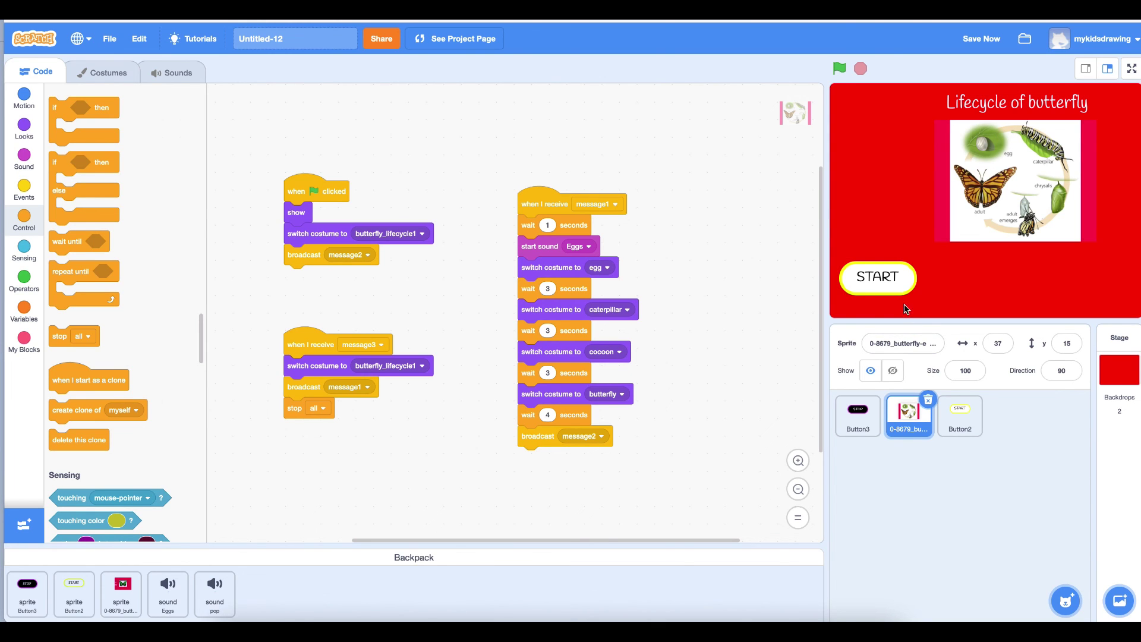
Play the life cycle twice from the START button, then stop at the butterfly
{"action": "left_click", "coordinate": [896, 285]}
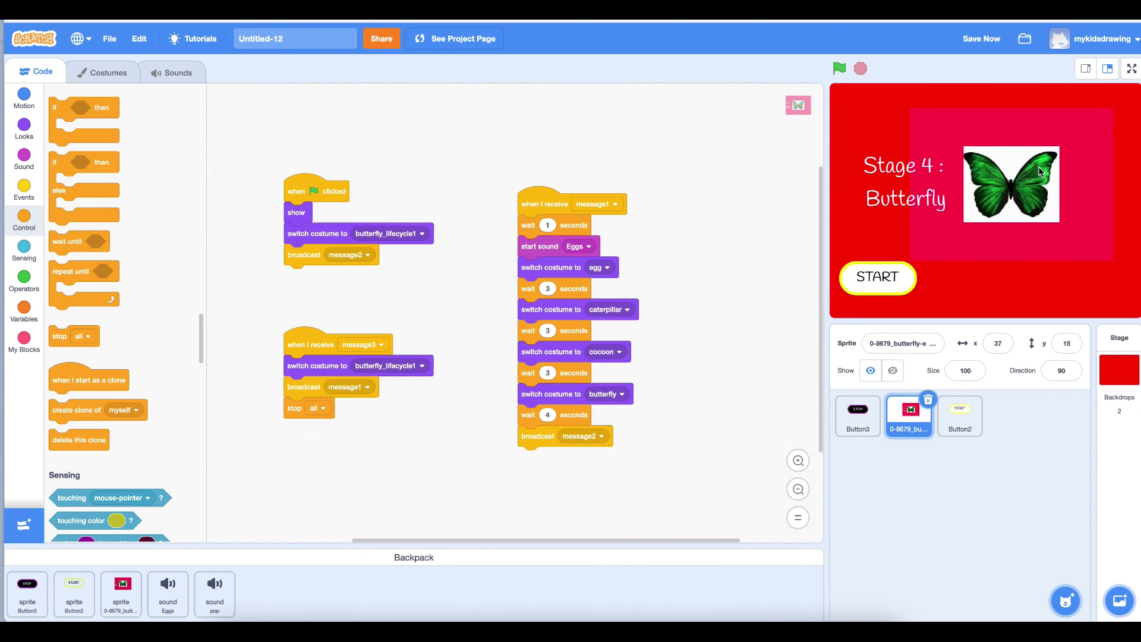
{"action": "left_click", "coordinate": [880, 283]}
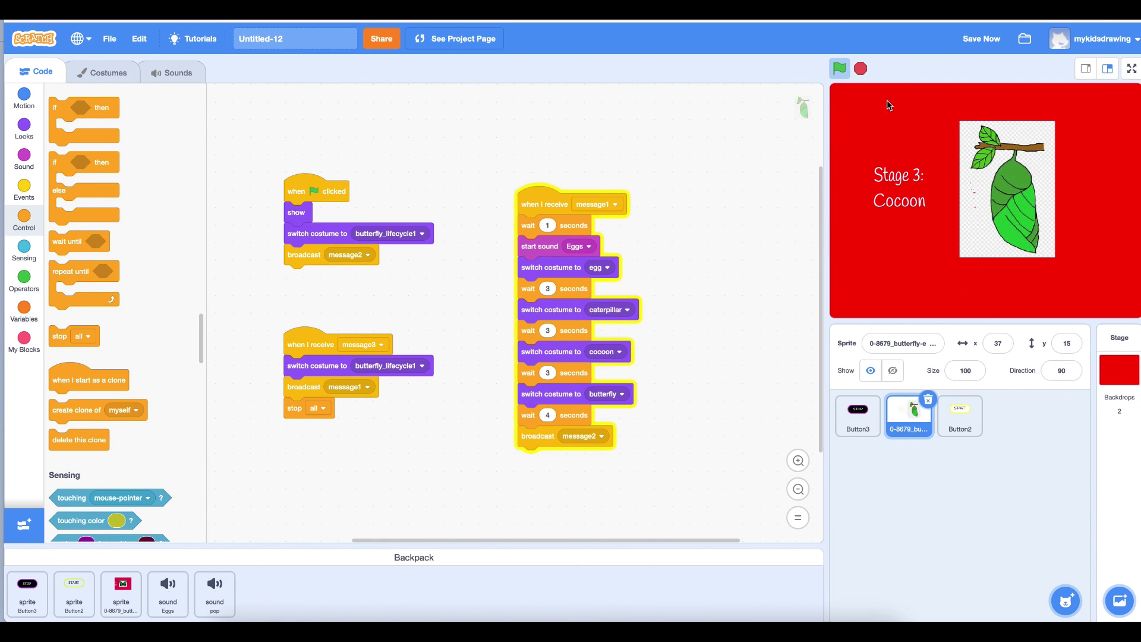
{"action": "left_click", "coordinate": [862, 70]}
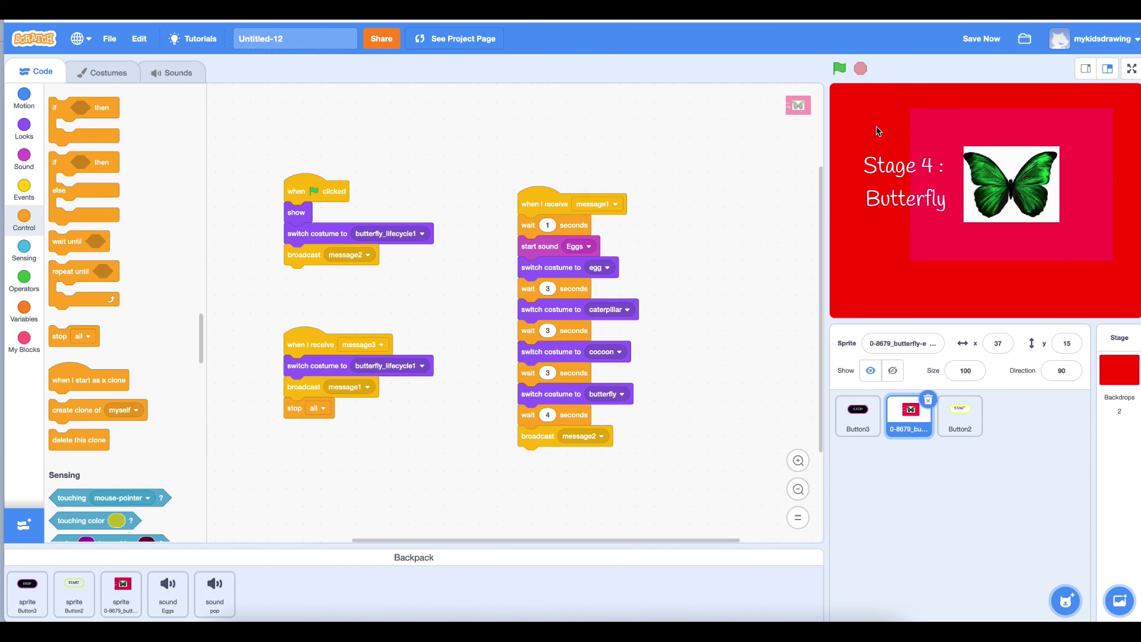